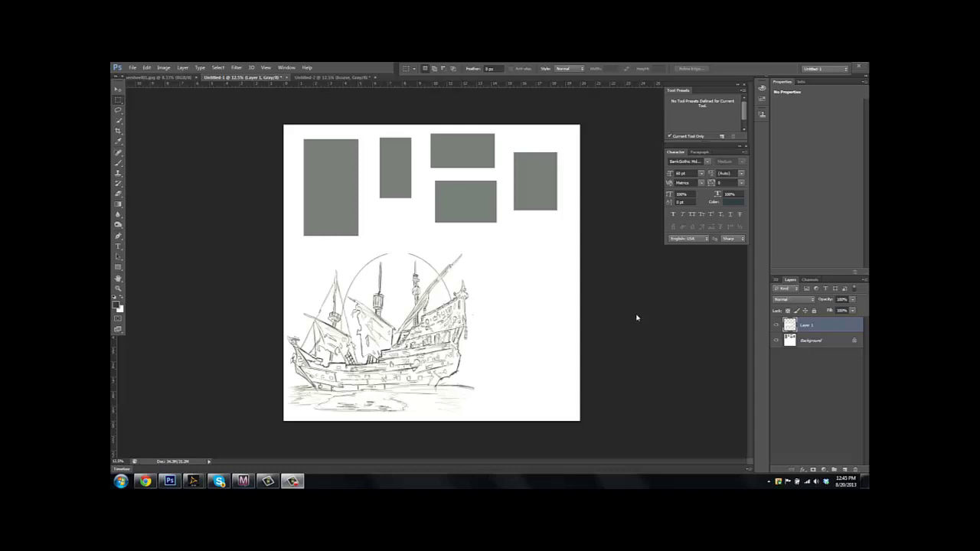
{"action": "right_click", "coordinate": [634, 307]}
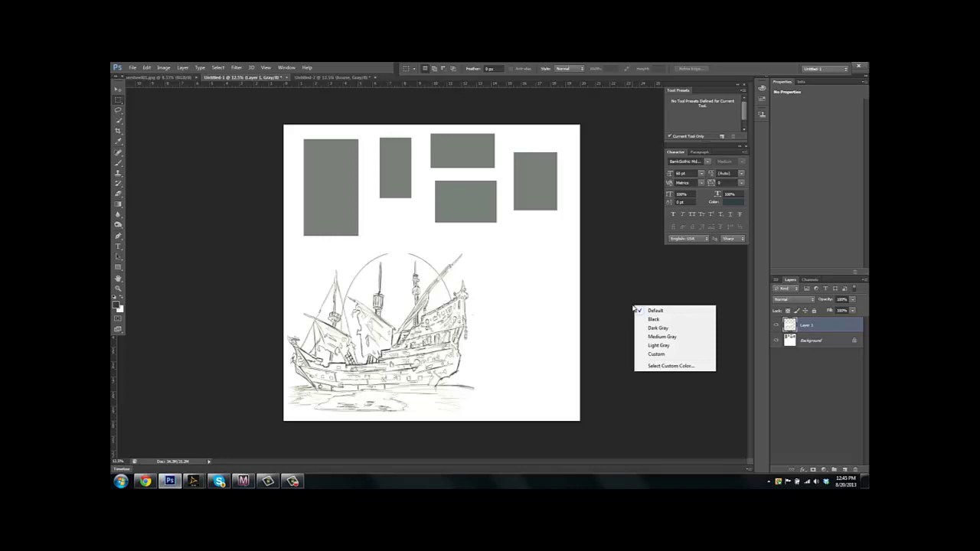
{"action": "left_click", "coordinate": [629, 267]}
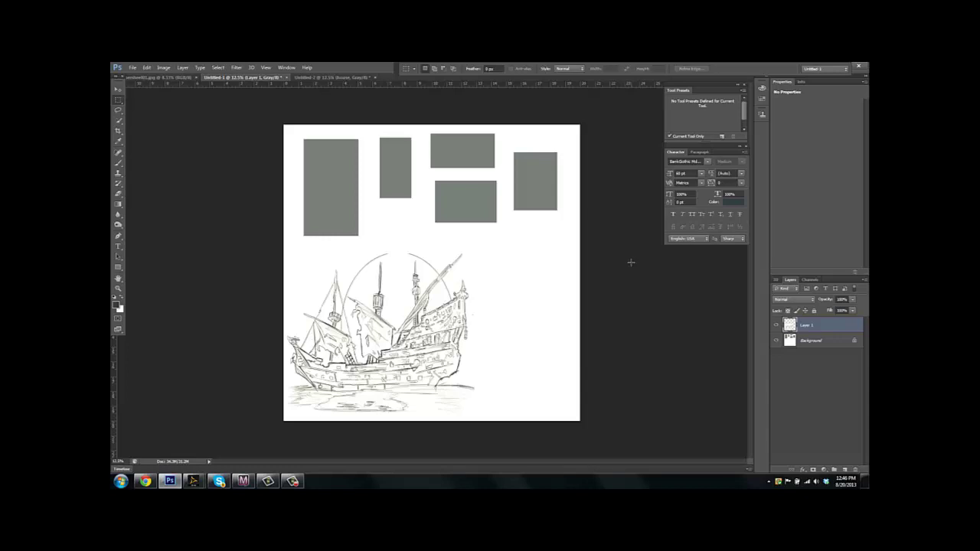
{"action": "right_click", "coordinate": [633, 263]}
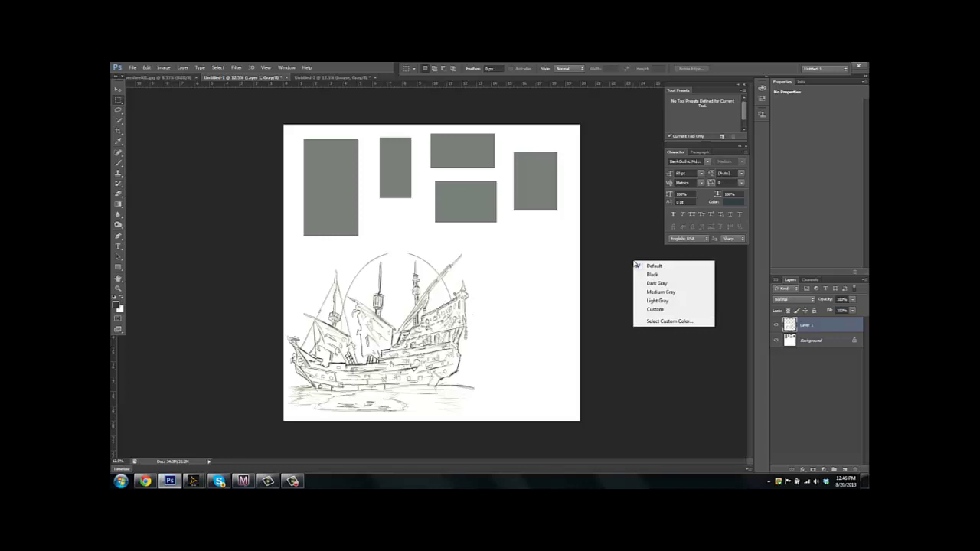
{"action": "left_click", "coordinate": [634, 231]}
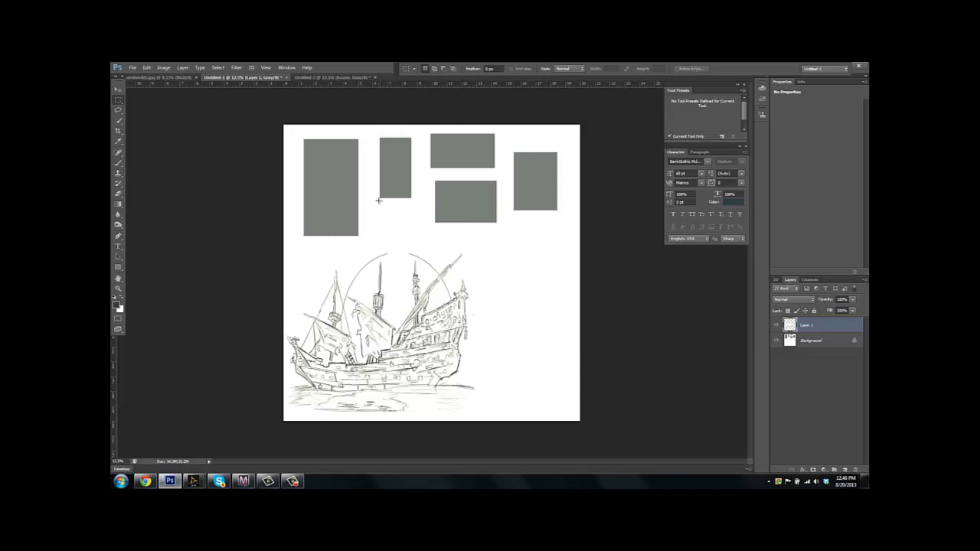
Choose a dark navy foreground colour and set the brush opacity to 100%
{"action": "left_click", "coordinate": [117, 305]}
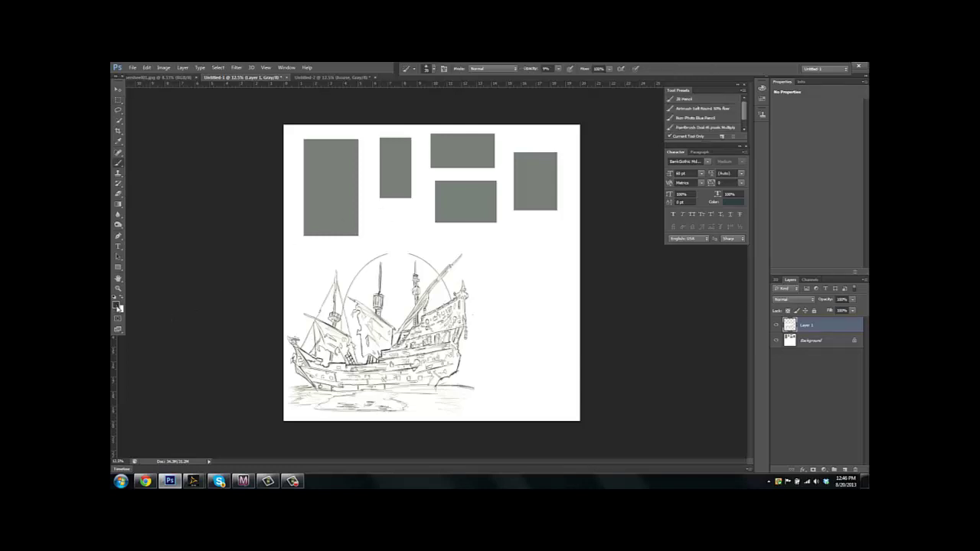
{"action": "left_click_drag", "start_coordinate": [388, 258], "coordinate": [387, 264]}
{"action": "left_click", "coordinate": [571, 170]}
{"action": "key", "text": "ctrl+z"}
{"action": "left_click_drag", "start_coordinate": [558, 68], "coordinate": [604, 81]}
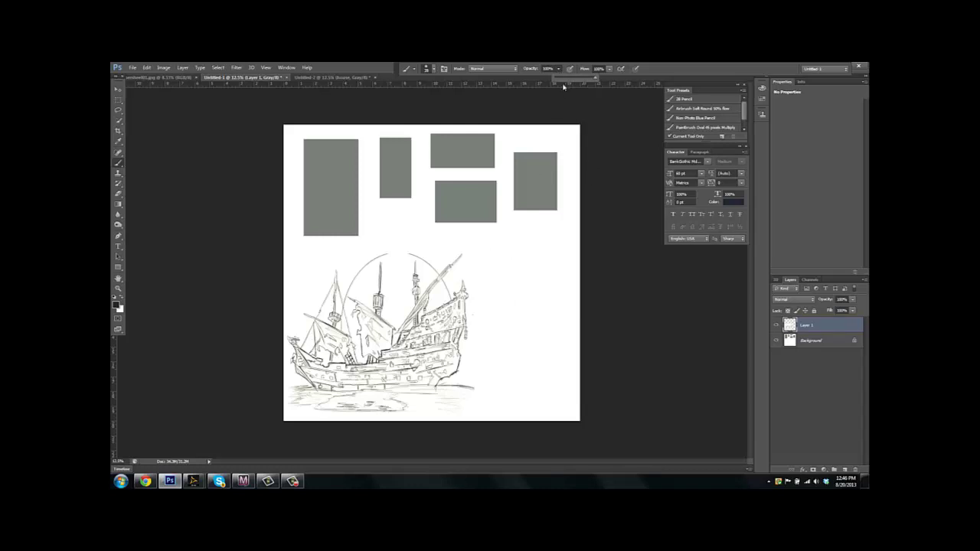
Check the document's pixel dimensions and resolution in Image Size
{"action": "left_click", "coordinate": [163, 68]}
{"action": "left_click", "coordinate": [191, 125]}
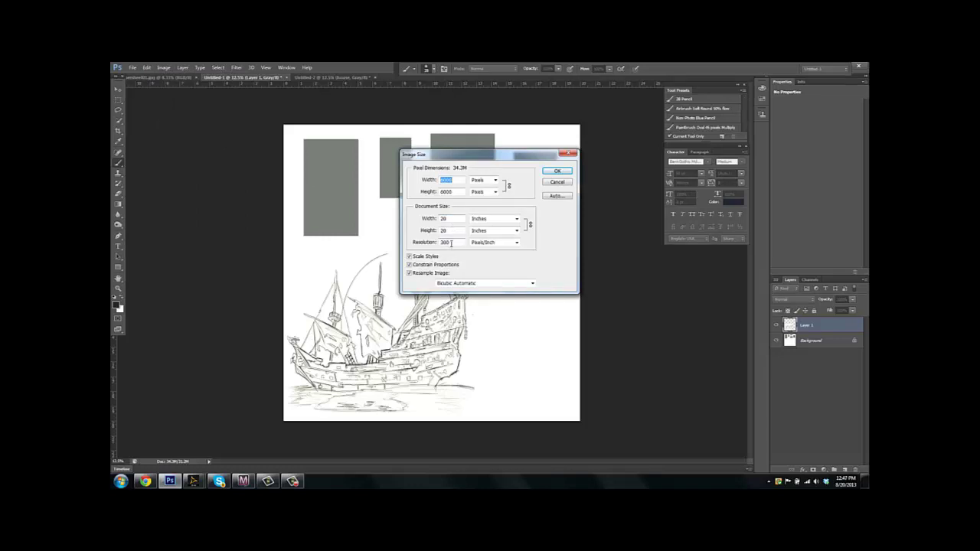
{"action": "left_click", "coordinate": [552, 171]}
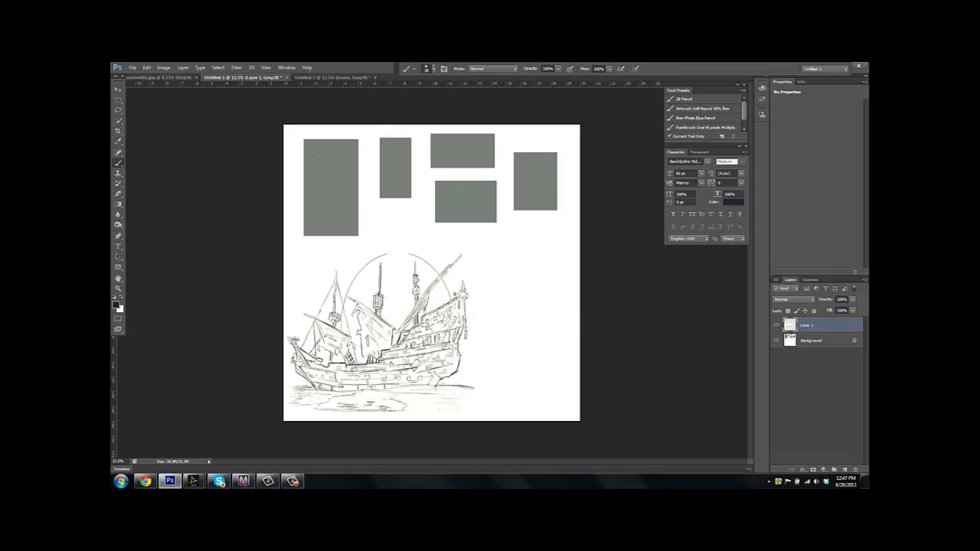
Sketch the outline of an arm reaching diagonally from the large grey rectangle to a fist on the white area
{"action": "mouse_move", "coordinate": [329, 161]}
{"action": "left_mouse_down"}
{"action": "mouse_move", "coordinate": [345, 160]}
{"action": "mouse_move", "coordinate": [354, 177]}
{"action": "mouse_move", "coordinate": [346, 170]}
{"action": "mouse_move", "coordinate": [307, 184]}
{"action": "mouse_move", "coordinate": [331, 193]}
{"action": "left_mouse_up"}
{"action": "mouse_move", "coordinate": [339, 151]}
{"action": "left_mouse_down"}
{"action": "mouse_move", "coordinate": [354, 160]}
{"action": "mouse_move", "coordinate": [363, 221]}
{"action": "mouse_move", "coordinate": [427, 292]}
{"action": "left_mouse_up"}
{"action": "mouse_move", "coordinate": [391, 238]}
{"action": "left_mouse_down"}
{"action": "mouse_move", "coordinate": [442, 294]}
{"action": "mouse_move", "coordinate": [447, 270]}
{"action": "mouse_move", "coordinate": [455, 283]}
{"action": "mouse_move", "coordinate": [433, 298]}
{"action": "left_mouse_up"}
{"action": "left_click_drag", "start_coordinate": [359, 184], "coordinate": [381, 228]}
{"action": "mouse_move", "coordinate": [322, 193]}
{"action": "left_mouse_down"}
{"action": "mouse_move", "coordinate": [356, 249]}
{"action": "mouse_move", "coordinate": [384, 266]}
{"action": "mouse_move", "coordinate": [387, 232]}
{"action": "mouse_move", "coordinate": [426, 285]}
{"action": "left_mouse_up"}
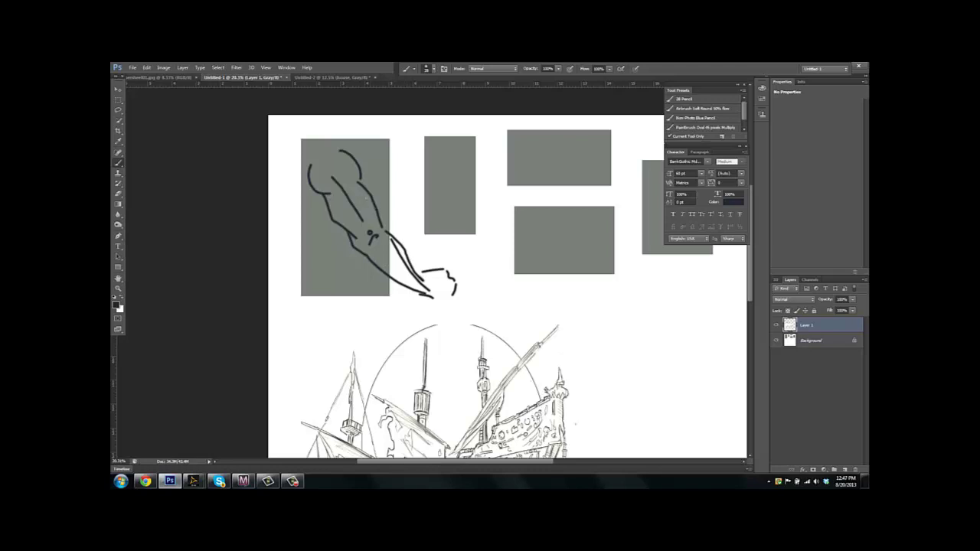
Erase the construction strokes inside the arm, using a smaller eraser for the stray lines near the wrist
{"action": "key", "text": "e"}
{"action": "mouse_move", "coordinate": [332, 179]}
{"action": "left_mouse_down"}
{"action": "mouse_move", "coordinate": [395, 260]}
{"action": "mouse_move", "coordinate": [386, 249]}
{"action": "left_mouse_up"}
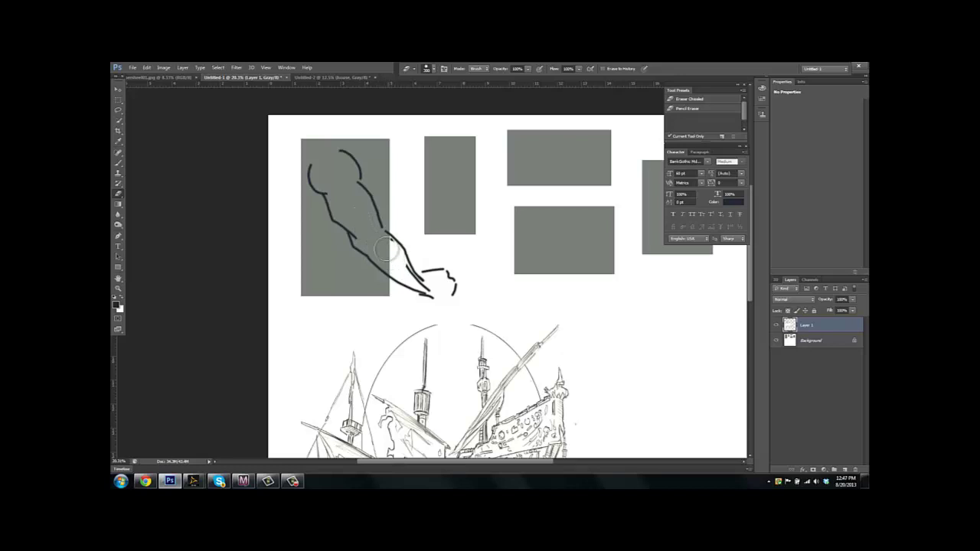
{"action": "key", "text": "["}
{"action": "key", "text": "["}
{"action": "key", "text": "["}
{"action": "key", "text": "["}
{"action": "mouse_move", "coordinate": [397, 263]}
{"action": "left_mouse_down"}
{"action": "mouse_move", "coordinate": [433, 284]}
{"action": "mouse_move", "coordinate": [425, 288]}
{"action": "left_mouse_up"}
Brush in the lower edge of the fist and an inner contour line on the shoulder
{"action": "key", "text": "b"}
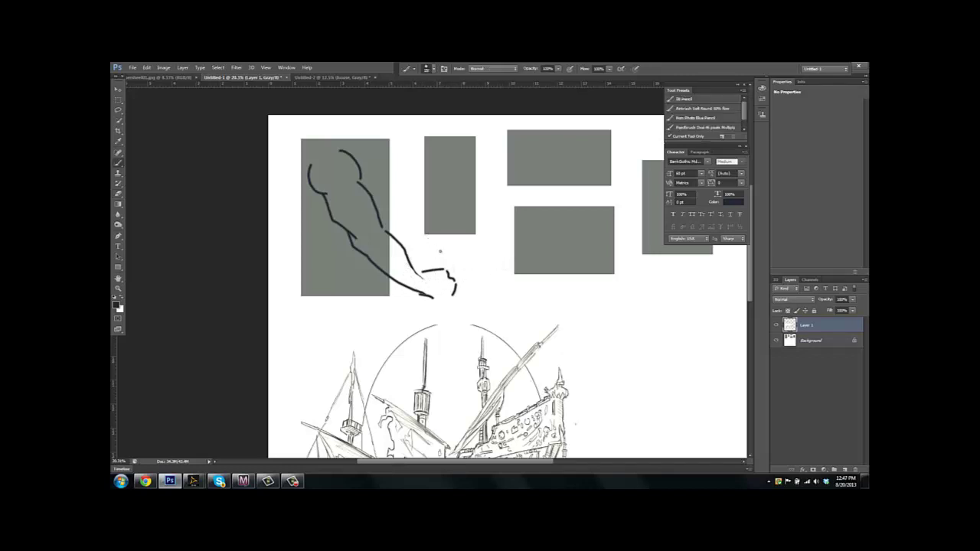
{"action": "mouse_move", "coordinate": [433, 298]}
{"action": "left_mouse_down"}
{"action": "mouse_move", "coordinate": [451, 293]}
{"action": "mouse_move", "coordinate": [439, 297]}
{"action": "mouse_move", "coordinate": [450, 293]}
{"action": "mouse_move", "coordinate": [437, 281]}
{"action": "left_mouse_up"}
{"action": "key", "text": "ctrl+z"}
{"action": "left_click_drag", "start_coordinate": [326, 156], "coordinate": [345, 184]}
Paint a small cross-hatched sample patch on the white area beside the large grey rectangle
{"action": "scroll", "coordinate": [330, 239], "scroll_direction": "up", "scroll_amount": 5}
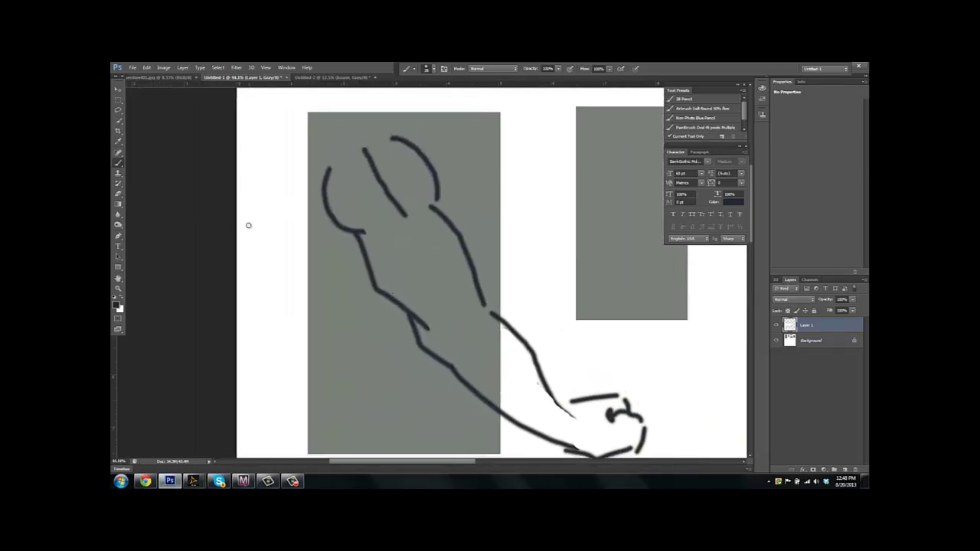
{"action": "mouse_move", "coordinate": [247, 222]}
{"action": "left_mouse_down"}
{"action": "mouse_move", "coordinate": [269, 195]}
{"action": "mouse_move", "coordinate": [253, 247]}
{"action": "mouse_move", "coordinate": [244, 211]}
{"action": "left_mouse_up"}
{"action": "mouse_move", "coordinate": [259, 248]}
{"action": "left_mouse_down"}
{"action": "mouse_move", "coordinate": [247, 204]}
{"action": "mouse_move", "coordinate": [257, 199]}
{"action": "left_mouse_up"}
{"action": "left_click_drag", "start_coordinate": [268, 225], "coordinate": [263, 197]}
{"action": "left_click_drag", "start_coordinate": [271, 207], "coordinate": [267, 196]}
Reduce the brush size and hatch short parallel strokes along the shoulder's outer curve
{"action": "left_click", "coordinate": [436, 71]}
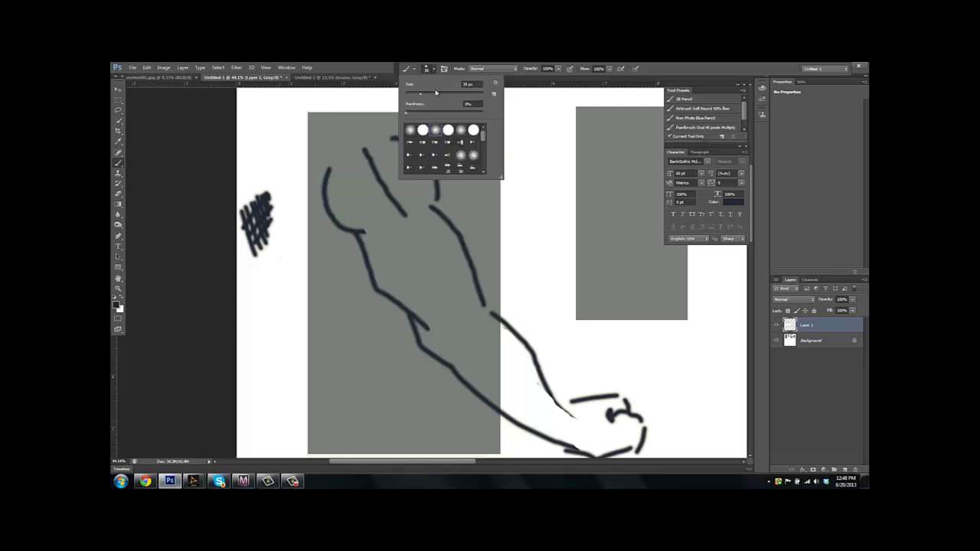
{"action": "left_click", "coordinate": [520, 177]}
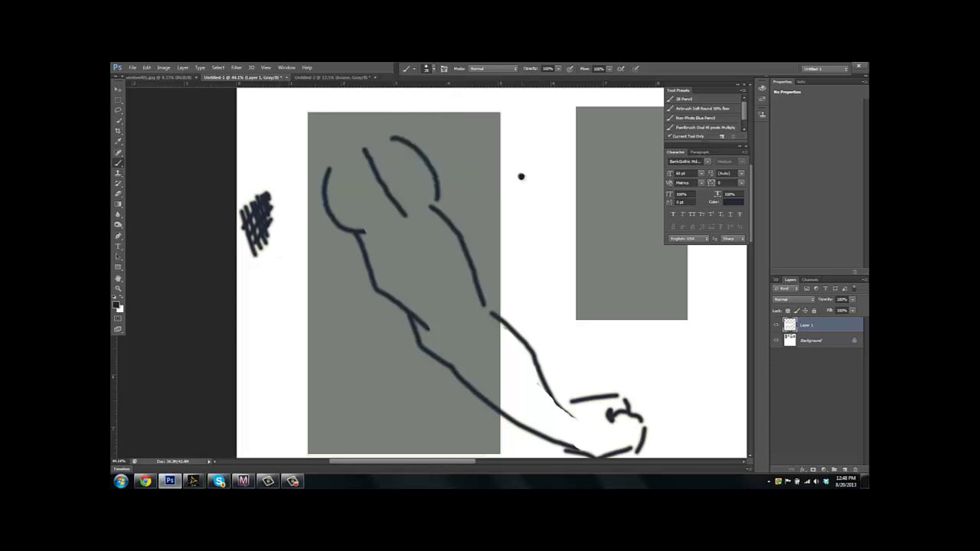
{"action": "key", "text": "ctrl+z"}
{"action": "mouse_move", "coordinate": [328, 170]}
{"action": "left_mouse_down"}
{"action": "mouse_move", "coordinate": [328, 196]}
{"action": "mouse_move", "coordinate": [339, 176]}
{"action": "mouse_move", "coordinate": [328, 208]}
{"action": "mouse_move", "coordinate": [334, 220]}
{"action": "mouse_move", "coordinate": [364, 218]}
{"action": "left_mouse_up"}
{"action": "left_click_drag", "start_coordinate": [362, 230], "coordinate": [369, 220]}
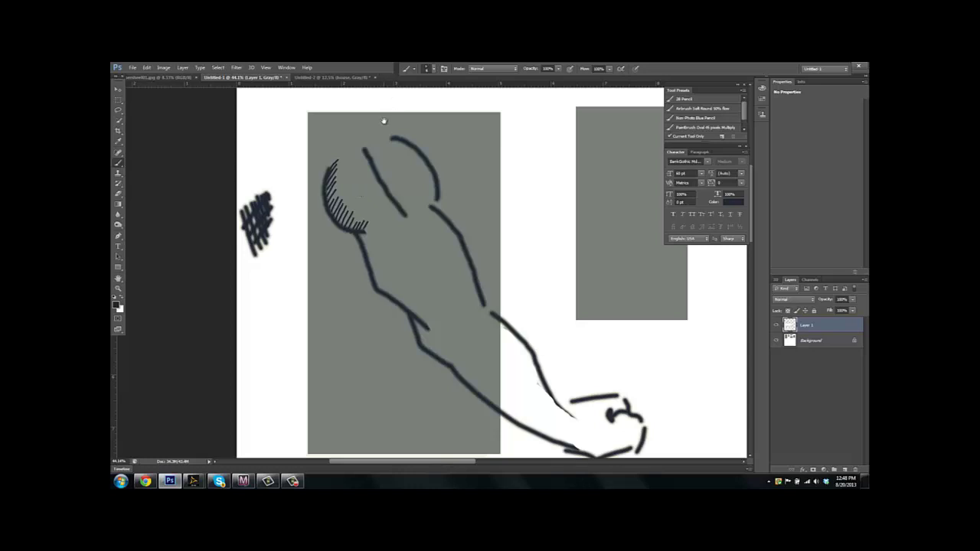
Cross-hatch the shading on the shoulder's outer curve with strokes in the opposite direction
{"action": "left_click_drag", "start_coordinate": [376, 175], "coordinate": [421, 206]}
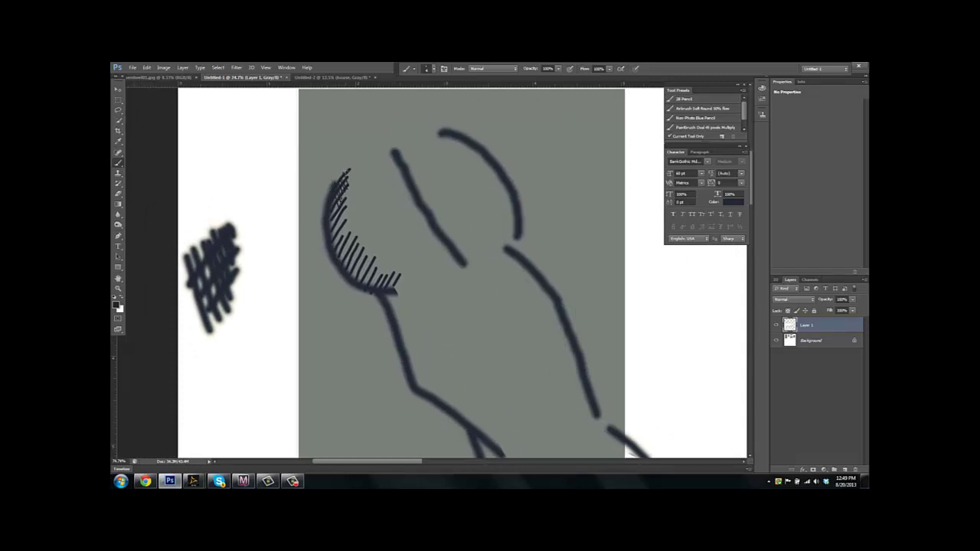
{"action": "mouse_move", "coordinate": [329, 224]}
{"action": "left_mouse_down"}
{"action": "mouse_move", "coordinate": [342, 253]}
{"action": "mouse_move", "coordinate": [344, 225]}
{"action": "left_mouse_up"}
{"action": "mouse_move", "coordinate": [341, 209]}
{"action": "left_mouse_down"}
{"action": "mouse_move", "coordinate": [349, 264]}
{"action": "mouse_move", "coordinate": [346, 255]}
{"action": "left_mouse_up"}
{"action": "left_click_drag", "start_coordinate": [341, 241], "coordinate": [361, 268]}
{"action": "left_click_drag", "start_coordinate": [350, 245], "coordinate": [360, 254]}
{"action": "mouse_move", "coordinate": [354, 238]}
{"action": "left_mouse_down"}
{"action": "mouse_move", "coordinate": [356, 263]}
{"action": "mouse_move", "coordinate": [373, 277]}
{"action": "mouse_move", "coordinate": [379, 257]}
{"action": "left_mouse_up"}
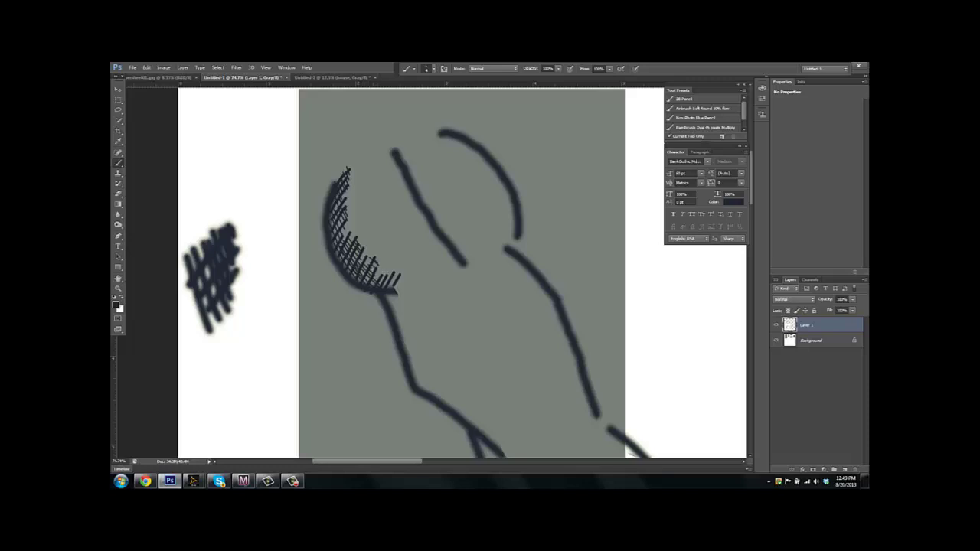
{"action": "left_click_drag", "start_coordinate": [383, 291], "coordinate": [399, 276]}
Hatch parallel shading strokes beneath the upper curve of the shoulder
{"action": "scroll", "coordinate": [527, 239], "scroll_direction": "down", "scroll_amount": 4}
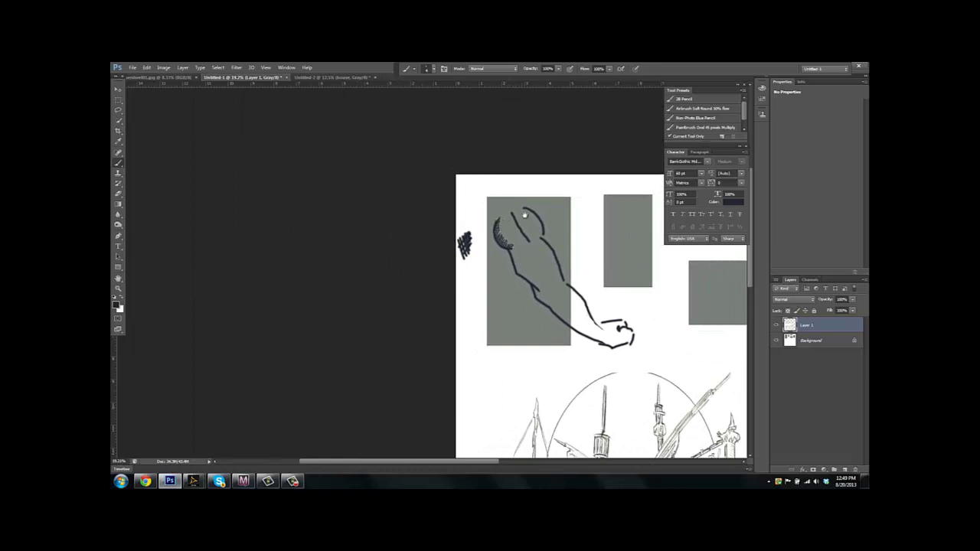
{"action": "left_click_drag", "start_coordinate": [544, 191], "coordinate": [463, 179]}
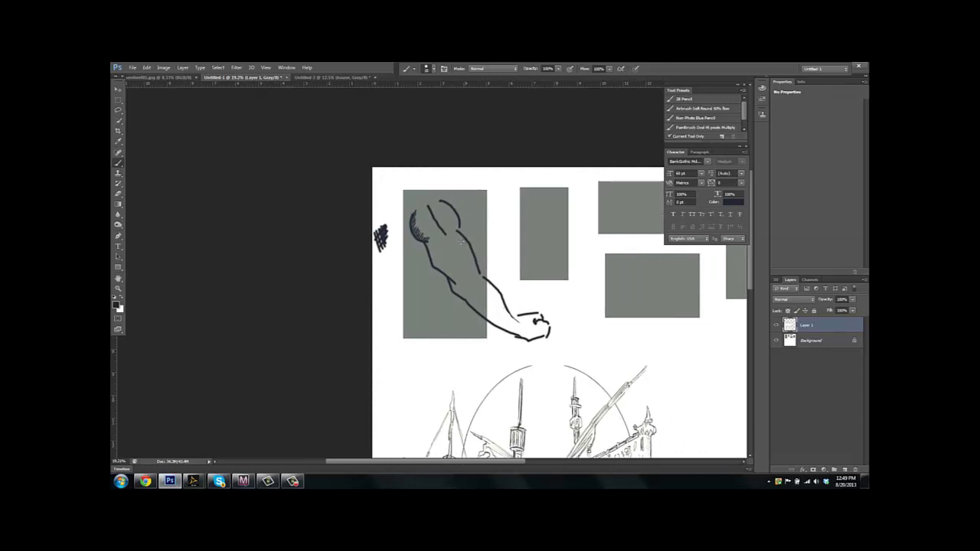
{"action": "scroll", "coordinate": [478, 226], "scroll_direction": "up", "scroll_amount": 3}
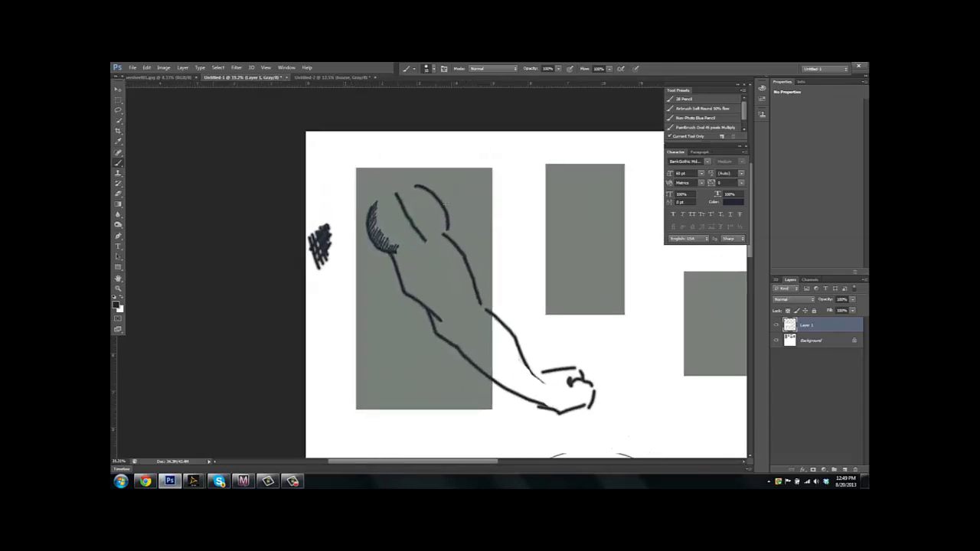
{"action": "mouse_move", "coordinate": [416, 188]}
{"action": "left_mouse_down"}
{"action": "mouse_move", "coordinate": [417, 208]}
{"action": "mouse_move", "coordinate": [420, 198]}
{"action": "mouse_move", "coordinate": [431, 205]}
{"action": "left_mouse_up"}
{"action": "left_click_drag", "start_coordinate": [434, 194], "coordinate": [438, 212]}
{"action": "left_click_drag", "start_coordinate": [440, 201], "coordinate": [445, 222]}
{"action": "left_click_drag", "start_coordinate": [447, 212], "coordinate": [448, 225]}
Hatch the upper arm's lower edge and inner muscle, and add shading strokes to both sides of the forearm
{"action": "left_click_drag", "start_coordinate": [398, 264], "coordinate": [408, 293]}
{"action": "mouse_move", "coordinate": [410, 273]}
{"action": "left_mouse_down"}
{"action": "mouse_move", "coordinate": [427, 307]}
{"action": "mouse_move", "coordinate": [458, 260]}
{"action": "mouse_move", "coordinate": [427, 257]}
{"action": "mouse_move", "coordinate": [459, 289]}
{"action": "left_mouse_up"}
{"action": "mouse_move", "coordinate": [428, 243]}
{"action": "left_mouse_down"}
{"action": "mouse_move", "coordinate": [428, 260]}
{"action": "mouse_move", "coordinate": [453, 282]}
{"action": "left_mouse_up"}
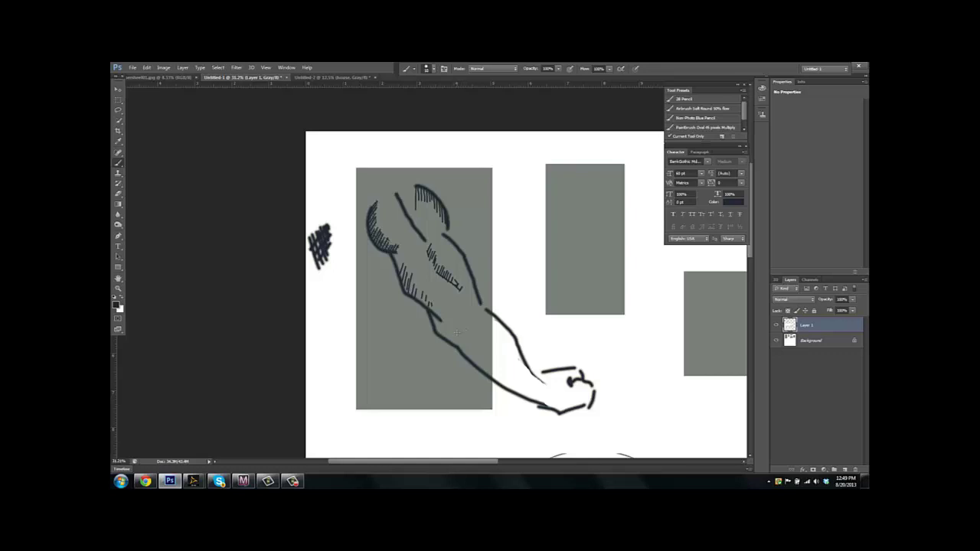
{"action": "left_click_drag", "start_coordinate": [462, 317], "coordinate": [460, 338]}
{"action": "left_click_drag", "start_coordinate": [496, 333], "coordinate": [513, 360]}
Cross-hatch the shading beneath the upper curve of the shoulder
{"action": "left_click_drag", "start_coordinate": [475, 164], "coordinate": [506, 175]}
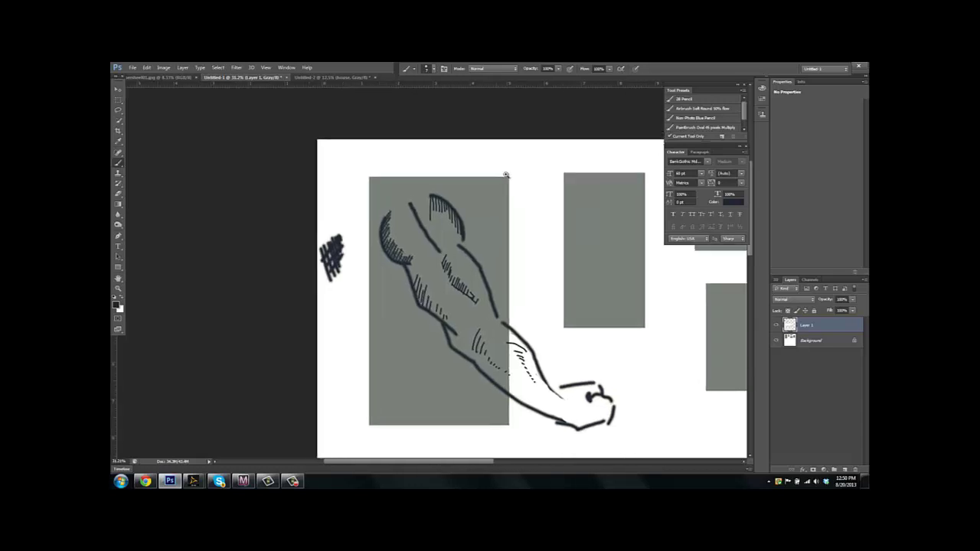
{"action": "scroll", "coordinate": [505, 175], "scroll_direction": "up", "scroll_amount": 2}
{"action": "mouse_move", "coordinate": [392, 213]}
{"action": "left_mouse_down"}
{"action": "mouse_move", "coordinate": [408, 239]}
{"action": "mouse_move", "coordinate": [420, 236]}
{"action": "left_mouse_up"}
{"action": "left_click_drag", "start_coordinate": [418, 227], "coordinate": [430, 256]}
{"action": "left_click_drag", "start_coordinate": [427, 242], "coordinate": [436, 256]}
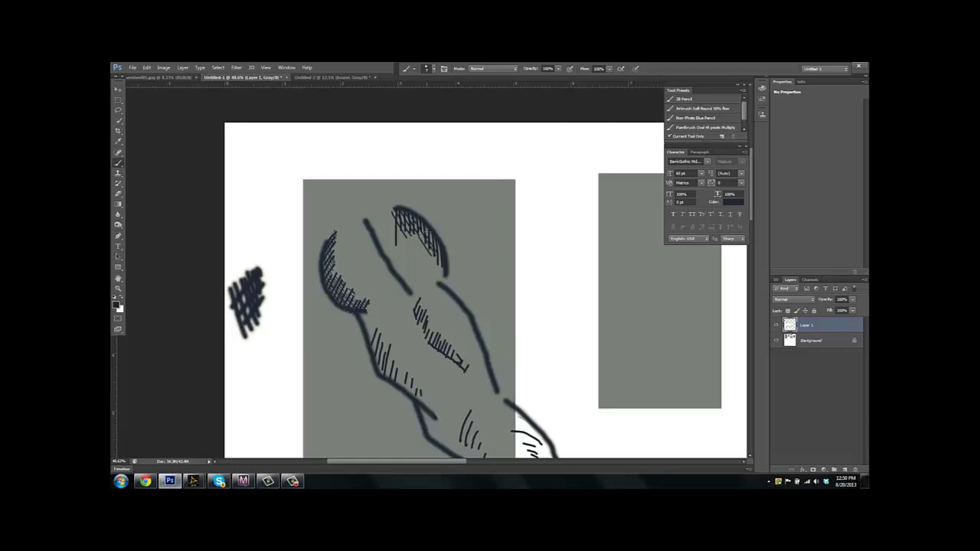
Cross-hatch the shading along the lower edge of the upper arm
{"action": "left_click_drag", "start_coordinate": [438, 210], "coordinate": [394, 92]}
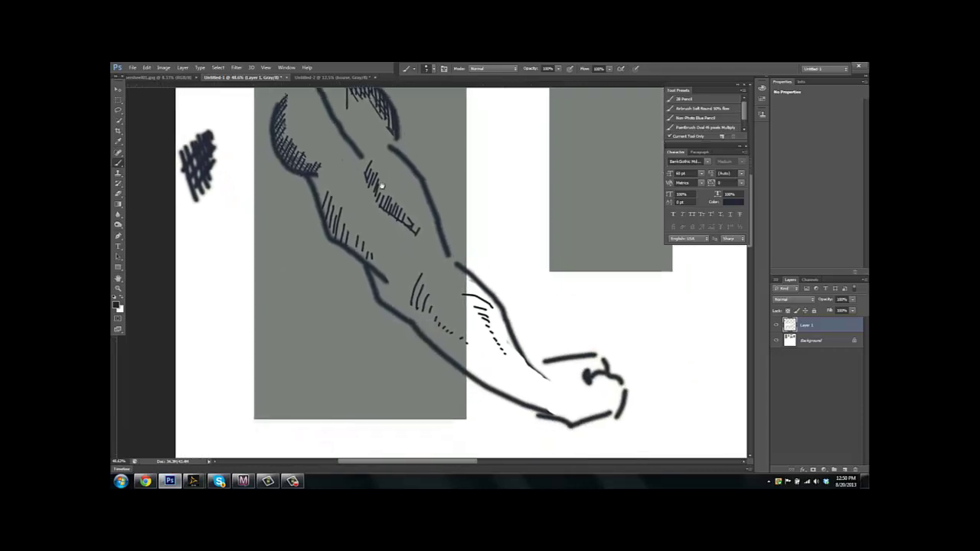
{"action": "scroll", "coordinate": [340, 182], "scroll_direction": "up", "scroll_amount": 3}
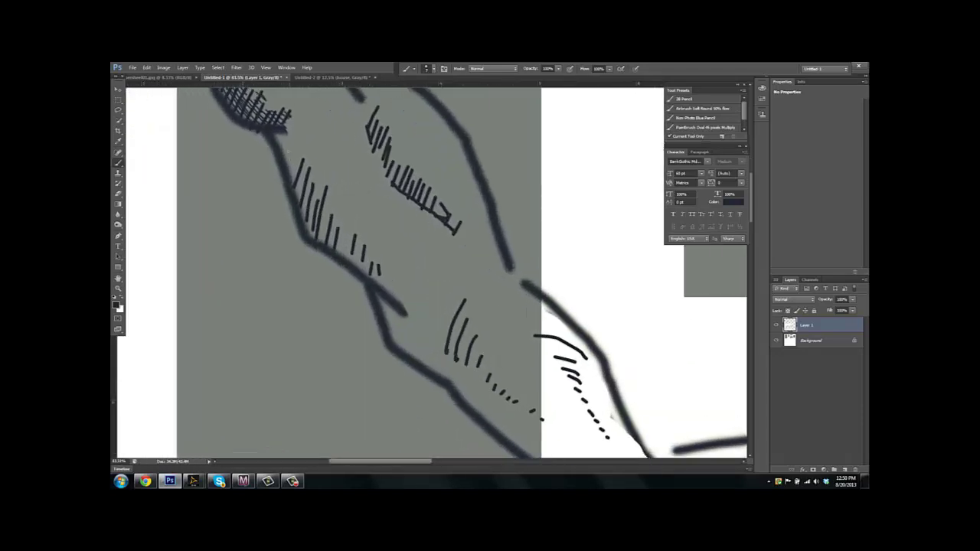
{"action": "left_click_drag", "start_coordinate": [287, 151], "coordinate": [300, 200]}
{"action": "mouse_move", "coordinate": [293, 152]}
{"action": "left_mouse_down"}
{"action": "mouse_move", "coordinate": [313, 227]}
{"action": "mouse_move", "coordinate": [318, 210]}
{"action": "left_mouse_up"}
{"action": "left_click_drag", "start_coordinate": [311, 175], "coordinate": [324, 205]}
{"action": "mouse_move", "coordinate": [316, 182]}
{"action": "left_mouse_down"}
{"action": "mouse_move", "coordinate": [327, 238]}
{"action": "mouse_move", "coordinate": [330, 226]}
{"action": "left_mouse_up"}
{"action": "left_click_drag", "start_coordinate": [331, 224], "coordinate": [354, 262]}
{"action": "left_click_drag", "start_coordinate": [347, 238], "coordinate": [362, 257]}
{"action": "left_click_drag", "start_coordinate": [363, 258], "coordinate": [370, 265]}
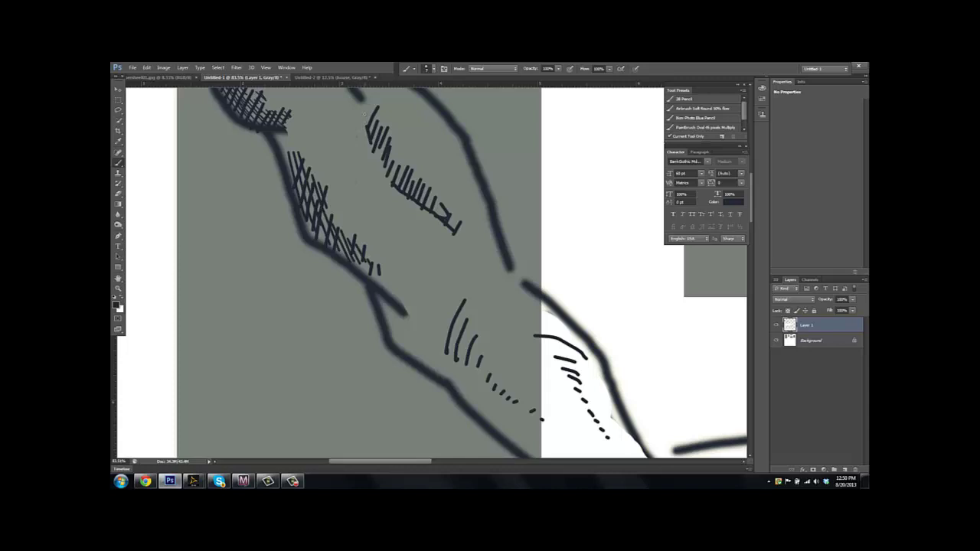
Cross-hatch the inner muscle shading in the middle of the upper arm
{"action": "mouse_move", "coordinate": [364, 110]}
{"action": "left_mouse_down"}
{"action": "mouse_move", "coordinate": [369, 126]}
{"action": "mouse_move", "coordinate": [373, 113]}
{"action": "left_mouse_up"}
{"action": "mouse_move", "coordinate": [380, 149]}
{"action": "left_mouse_down"}
{"action": "mouse_move", "coordinate": [395, 179]}
{"action": "mouse_move", "coordinate": [404, 174]}
{"action": "left_mouse_up"}
{"action": "left_click_drag", "start_coordinate": [408, 174], "coordinate": [416, 187]}
{"action": "left_click_drag", "start_coordinate": [410, 185], "coordinate": [429, 196]}
{"action": "mouse_move", "coordinate": [426, 190]}
{"action": "left_mouse_down"}
{"action": "mouse_move", "coordinate": [432, 205]}
{"action": "mouse_move", "coordinate": [437, 131]}
{"action": "mouse_move", "coordinate": [418, 81]}
{"action": "left_mouse_up"}
Cross-hatch the inner forearm shading and hatch the corner of the elbow
{"action": "scroll", "coordinate": [461, 182], "scroll_direction": "down", "scroll_amount": 1}
{"action": "mouse_move", "coordinate": [401, 214]}
{"action": "left_mouse_down"}
{"action": "mouse_move", "coordinate": [419, 249]}
{"action": "mouse_move", "coordinate": [421, 234]}
{"action": "left_mouse_up"}
{"action": "mouse_move", "coordinate": [417, 210]}
{"action": "left_mouse_down"}
{"action": "mouse_move", "coordinate": [432, 243]}
{"action": "mouse_move", "coordinate": [430, 231]}
{"action": "left_mouse_up"}
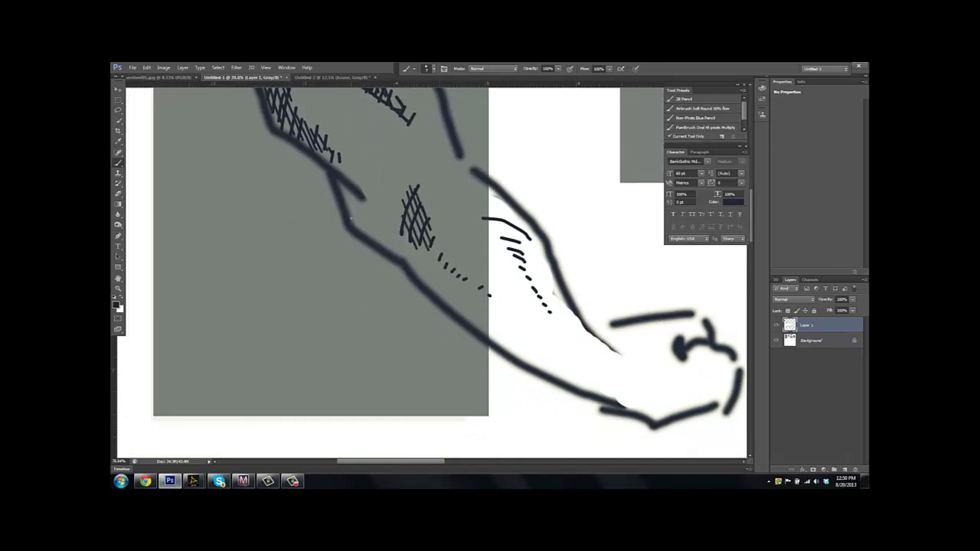
{"action": "left_click_drag", "start_coordinate": [352, 206], "coordinate": [368, 236]}
{"action": "left_click_drag", "start_coordinate": [373, 227], "coordinate": [369, 239]}
{"action": "mouse_move", "coordinate": [354, 209]}
{"action": "left_mouse_down"}
{"action": "mouse_move", "coordinate": [379, 242]}
{"action": "mouse_move", "coordinate": [443, 268]}
{"action": "left_mouse_up"}
{"action": "left_click_drag", "start_coordinate": [445, 257], "coordinate": [458, 277]}
{"action": "left_click_drag", "start_coordinate": [462, 271], "coordinate": [473, 284]}
{"action": "left_click_drag", "start_coordinate": [476, 286], "coordinate": [479, 296]}
Cross-hatch the curved shading strokes along the forearm's upper edge on the white area
{"action": "left_click_drag", "start_coordinate": [486, 204], "coordinate": [494, 261]}
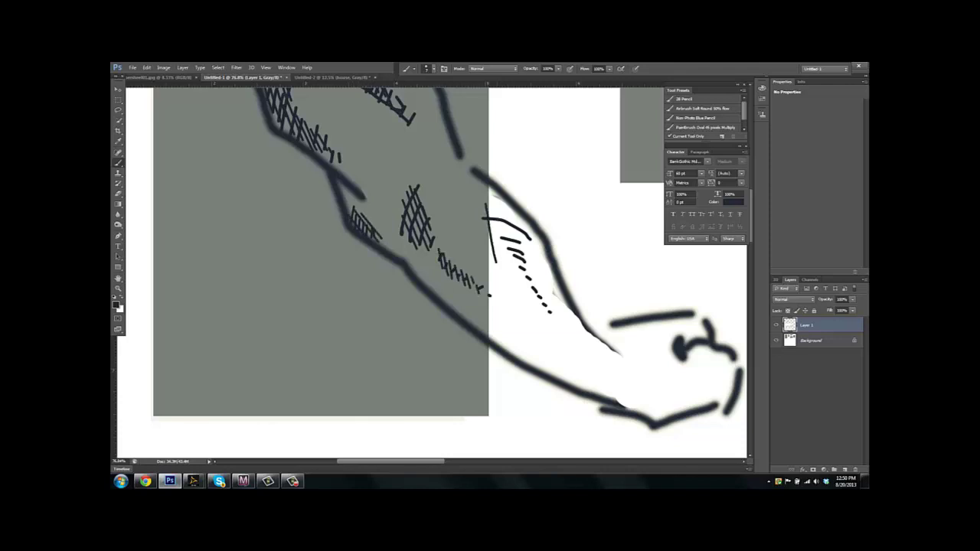
{"action": "mouse_move", "coordinate": [498, 222]}
{"action": "left_mouse_down"}
{"action": "mouse_move", "coordinate": [504, 253]}
{"action": "mouse_move", "coordinate": [510, 246]}
{"action": "left_mouse_up"}
{"action": "left_click_drag", "start_coordinate": [510, 228], "coordinate": [528, 279]}
{"action": "left_click_drag", "start_coordinate": [526, 268], "coordinate": [535, 294]}
Hatch and cross-hatch the lower edge of the forearm towards the wrist
{"action": "mouse_move", "coordinate": [536, 280]}
{"action": "left_mouse_down"}
{"action": "mouse_move", "coordinate": [540, 298]}
{"action": "mouse_move", "coordinate": [508, 347]}
{"action": "mouse_move", "coordinate": [531, 357]}
{"action": "left_mouse_up"}
{"action": "left_click_drag", "start_coordinate": [536, 353], "coordinate": [542, 364]}
{"action": "left_click_drag", "start_coordinate": [503, 312], "coordinate": [513, 337]}
{"action": "left_click_drag", "start_coordinate": [516, 340], "coordinate": [525, 361]}
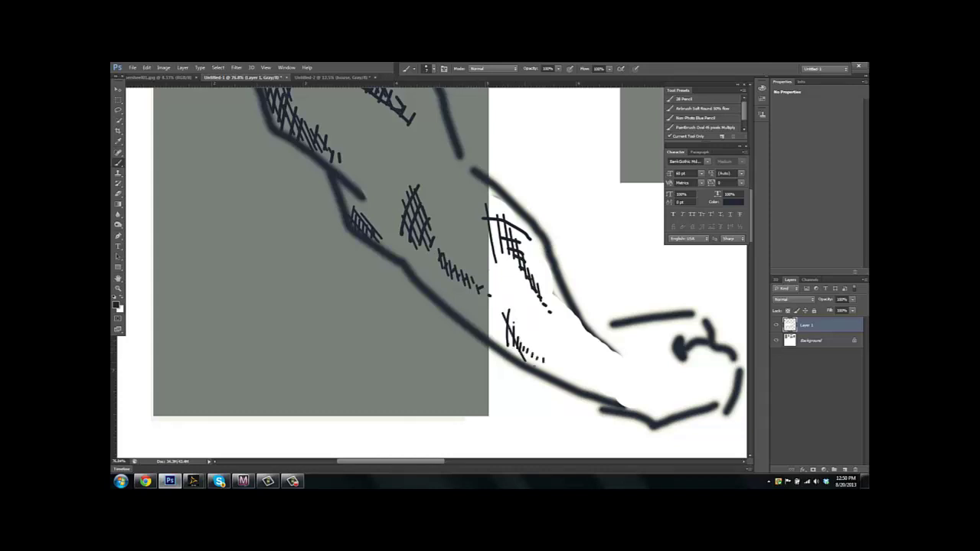
{"action": "left_click_drag", "start_coordinate": [513, 323], "coordinate": [539, 366]}
{"action": "left_click_drag", "start_coordinate": [537, 359], "coordinate": [556, 376]}
{"action": "left_click_drag", "start_coordinate": [556, 369], "coordinate": [568, 382]}
Try drawing a tall oval outline inside the narrow second grey rectangle and undo it
{"action": "left_click_drag", "start_coordinate": [616, 287], "coordinate": [576, 274]}
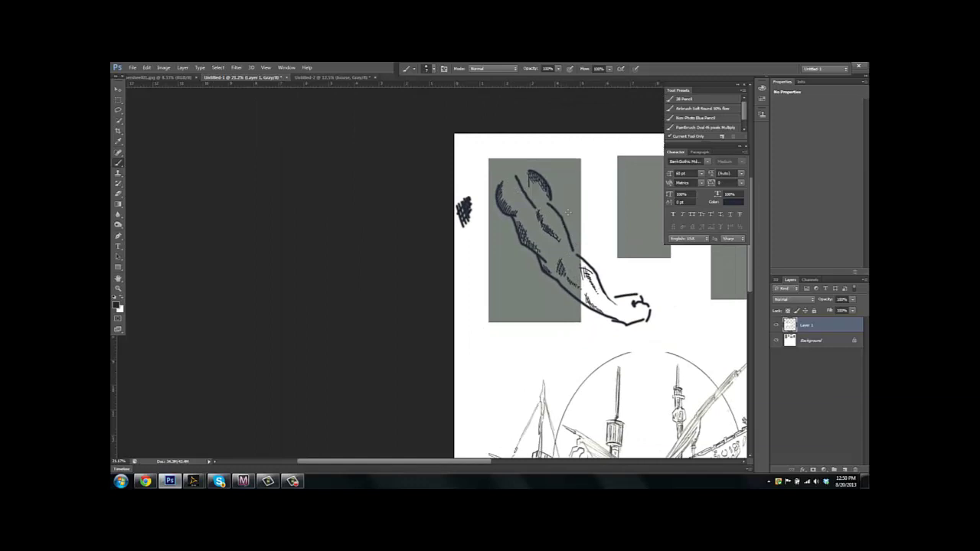
{"action": "left_click_drag", "start_coordinate": [586, 179], "coordinate": [431, 197]}
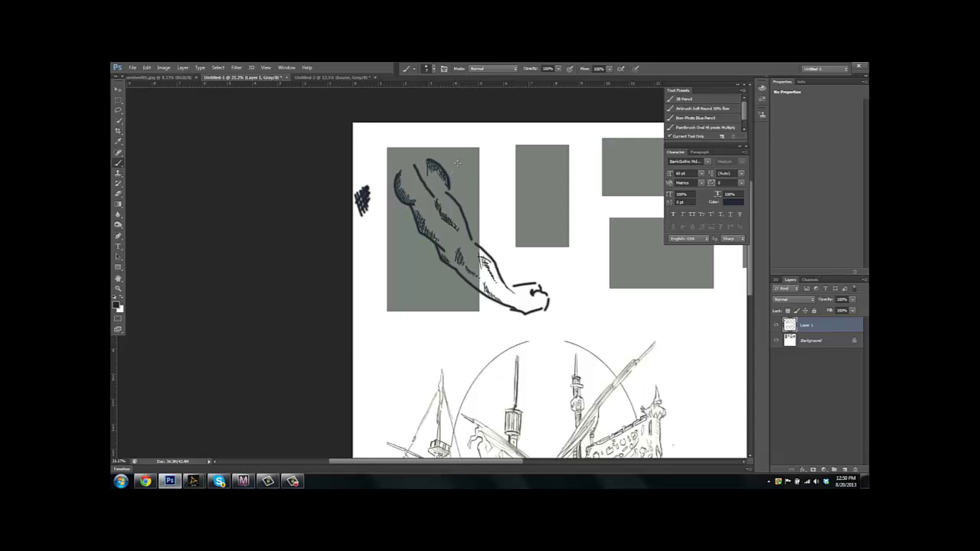
{"action": "left_click_drag", "start_coordinate": [525, 122], "coordinate": [374, 124]}
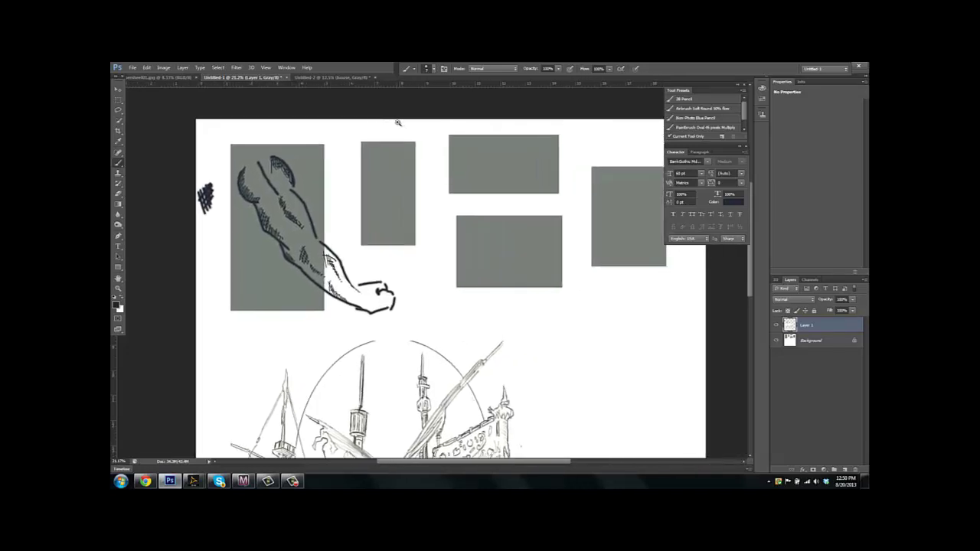
{"action": "left_click", "coordinate": [398, 122], "text": "ctrl"}
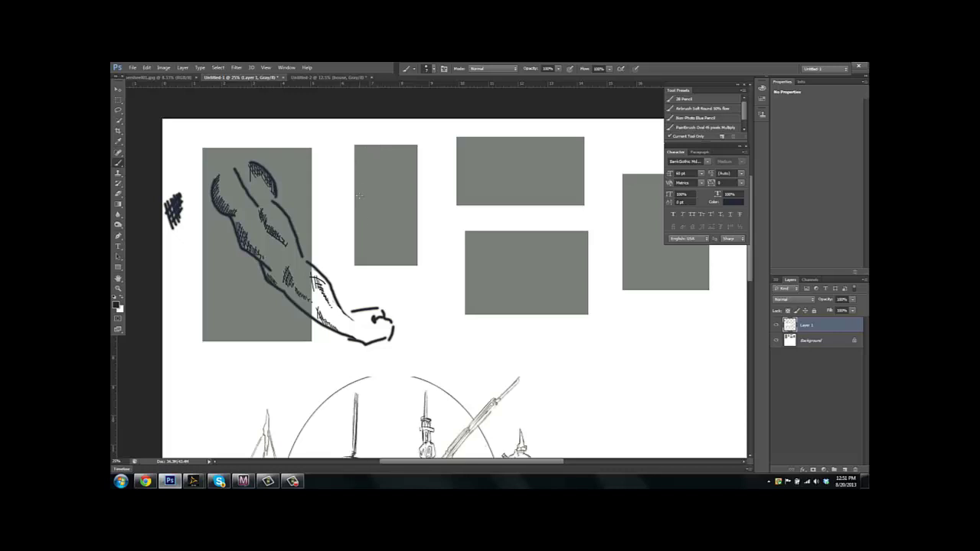
{"action": "mouse_move", "coordinate": [387, 137]}
{"action": "left_mouse_down"}
{"action": "mouse_move", "coordinate": [376, 139]}
{"action": "mouse_move", "coordinate": [429, 269]}
{"action": "mouse_move", "coordinate": [395, 146]}
{"action": "left_mouse_up"}
{"action": "key", "text": "ctrl+z"}
{"action": "mouse_move", "coordinate": [382, 145]}
{"action": "left_mouse_down"}
{"action": "mouse_move", "coordinate": [356, 216]}
{"action": "mouse_move", "coordinate": [359, 235]}
{"action": "mouse_move", "coordinate": [385, 261]}
{"action": "mouse_move", "coordinate": [401, 247]}
{"action": "mouse_move", "coordinate": [413, 197]}
{"action": "mouse_move", "coordinate": [384, 144]}
{"action": "left_mouse_up"}
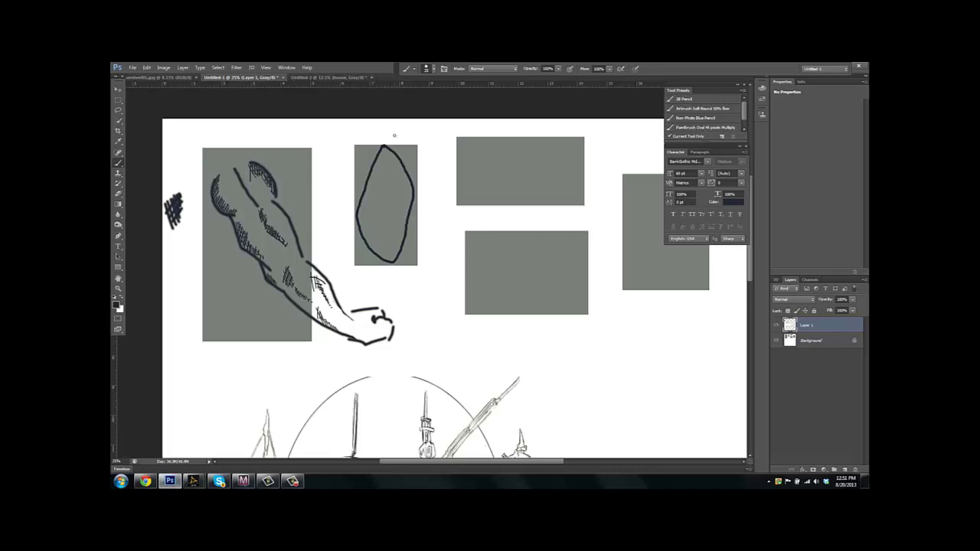
{"action": "key", "text": "ctrl+z"}
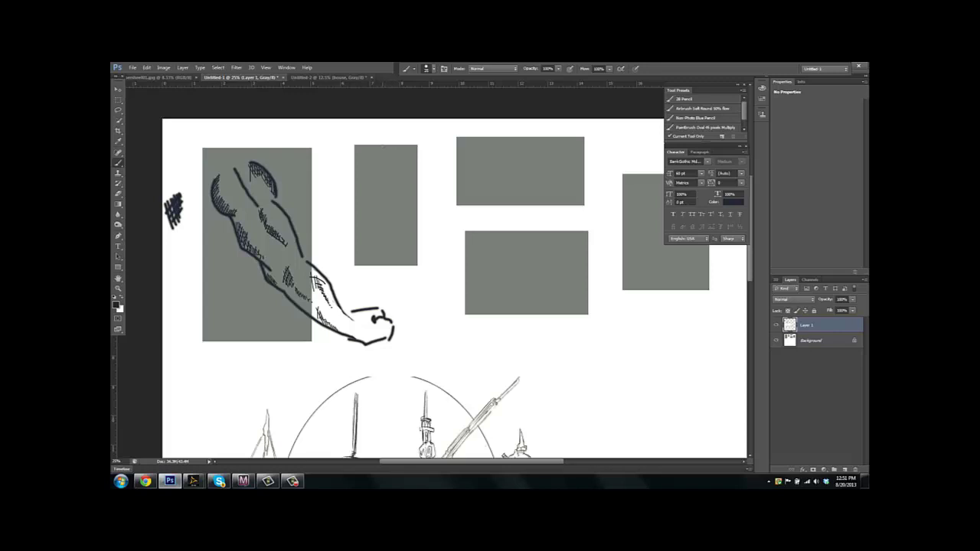
Outline pointed ovals inside the narrow grey rectangle and the upper wide rectangle, marking dots around the wide rectangle's sides
{"action": "mouse_move", "coordinate": [382, 146]}
{"action": "left_mouse_down"}
{"action": "mouse_move", "coordinate": [356, 208]}
{"action": "mouse_move", "coordinate": [383, 258]}
{"action": "mouse_move", "coordinate": [401, 252]}
{"action": "mouse_move", "coordinate": [415, 196]}
{"action": "mouse_move", "coordinate": [382, 140]}
{"action": "left_mouse_up"}
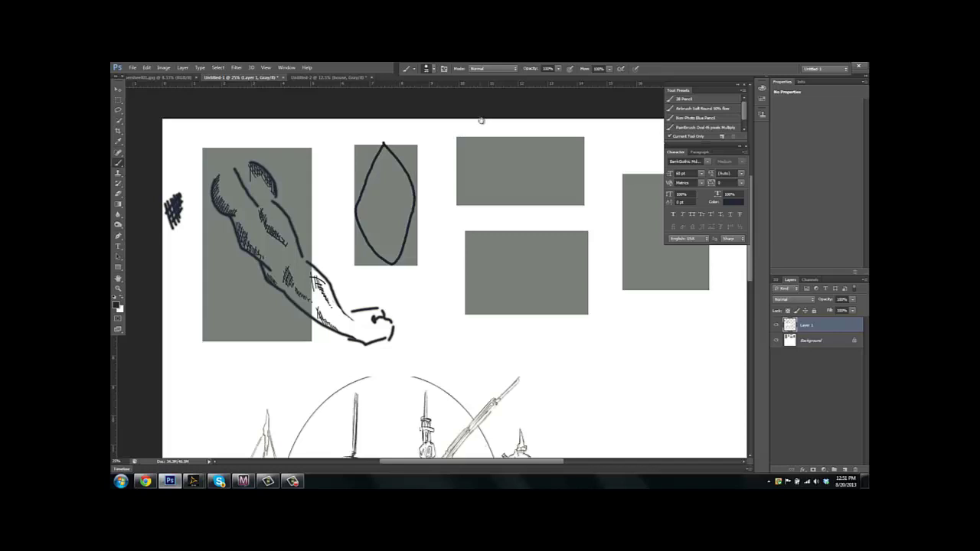
{"action": "left_click_drag", "start_coordinate": [482, 114], "coordinate": [439, 129]}
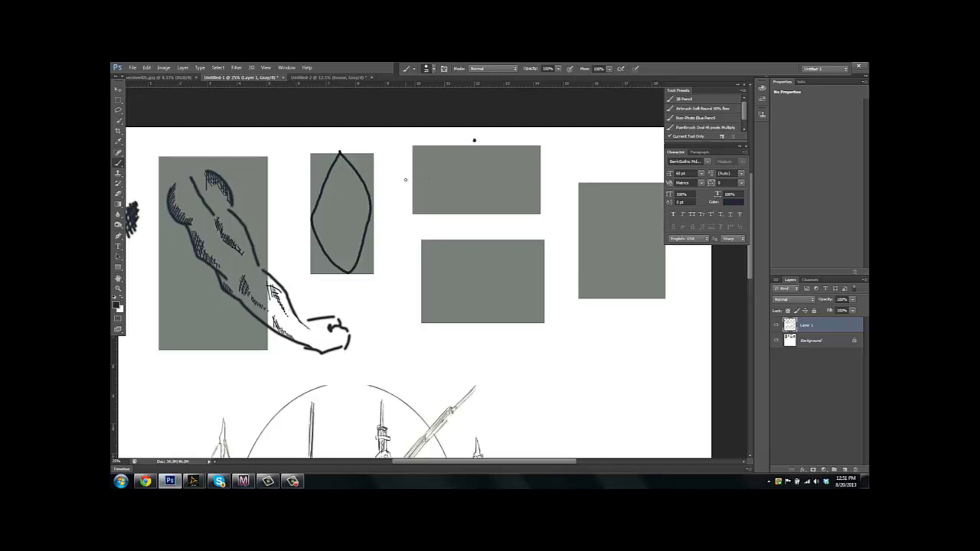
{"action": "left_click", "coordinate": [546, 178]}
{"action": "left_click", "coordinate": [480, 225]}
{"action": "mouse_move", "coordinate": [472, 149]}
{"action": "left_mouse_down"}
{"action": "mouse_move", "coordinate": [422, 180]}
{"action": "mouse_move", "coordinate": [430, 198]}
{"action": "mouse_move", "coordinate": [492, 210]}
{"action": "mouse_move", "coordinate": [536, 176]}
{"action": "mouse_move", "coordinate": [515, 157]}
{"action": "mouse_move", "coordinate": [481, 150]}
{"action": "left_mouse_up"}
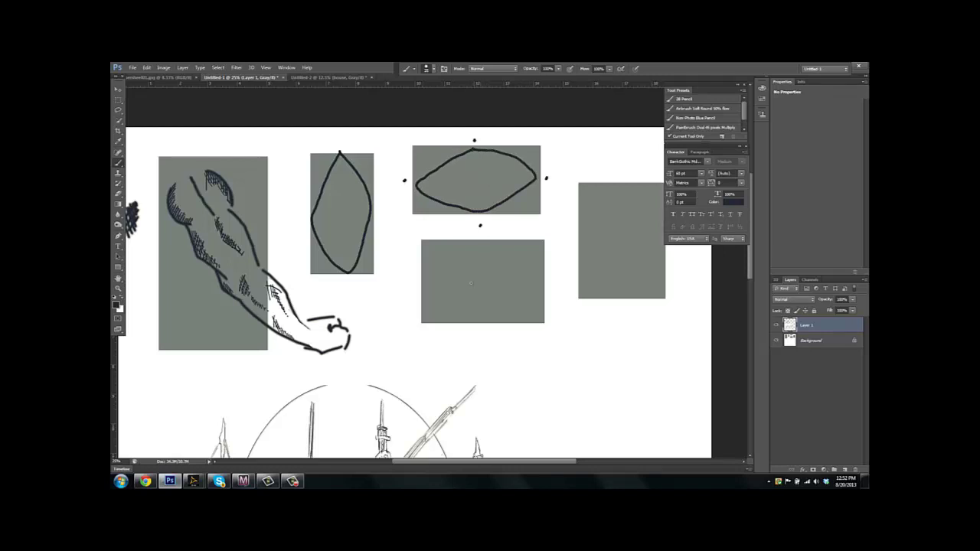
Mark dots around the lower wide grey rectangle and draw a pointed oval inside it
{"action": "left_click", "coordinate": [480, 235]}
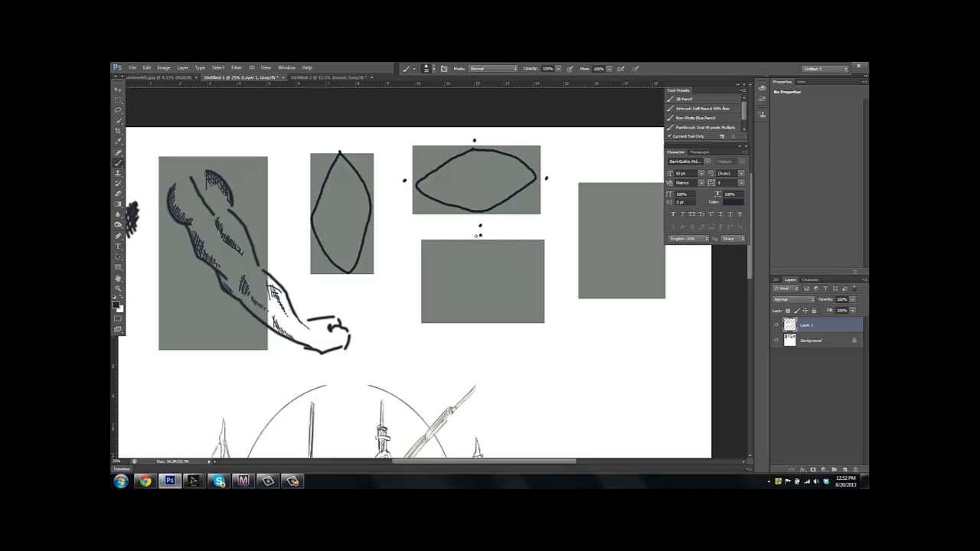
{"action": "left_click", "coordinate": [408, 286]}
{"action": "left_click", "coordinate": [547, 279]}
{"action": "mouse_move", "coordinate": [425, 283]}
{"action": "left_mouse_down"}
{"action": "mouse_move", "coordinate": [486, 245]}
{"action": "mouse_move", "coordinate": [512, 259]}
{"action": "mouse_move", "coordinate": [540, 296]}
{"action": "mouse_move", "coordinate": [486, 321]}
{"action": "mouse_move", "coordinate": [427, 284]}
{"action": "left_mouse_up"}
Draw a pointed, egg-shaped outline filling the last tall grey rectangle
{"action": "left_click_drag", "start_coordinate": [530, 199], "coordinate": [490, 207]}
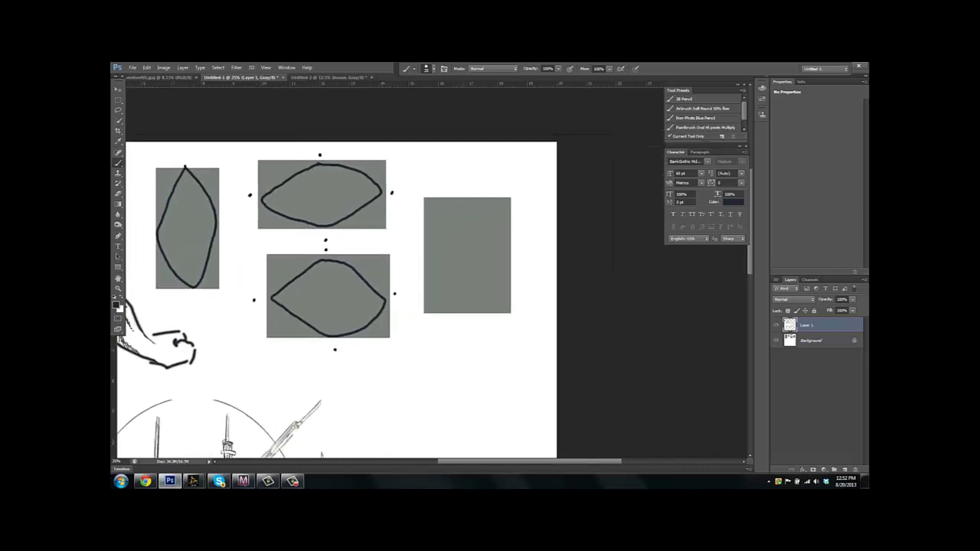
{"action": "mouse_move", "coordinate": [461, 199]}
{"action": "left_mouse_down"}
{"action": "mouse_move", "coordinate": [434, 249]}
{"action": "mouse_move", "coordinate": [441, 294]}
{"action": "mouse_move", "coordinate": [461, 308]}
{"action": "mouse_move", "coordinate": [493, 289]}
{"action": "mouse_move", "coordinate": [503, 269]}
{"action": "mouse_move", "coordinate": [497, 234]}
{"action": "mouse_move", "coordinate": [463, 200]}
{"action": "left_mouse_up"}
{"action": "scroll", "coordinate": [500, 207], "scroll_direction": "down", "scroll_amount": 3}
{"action": "key", "text": "ctrl+0"}
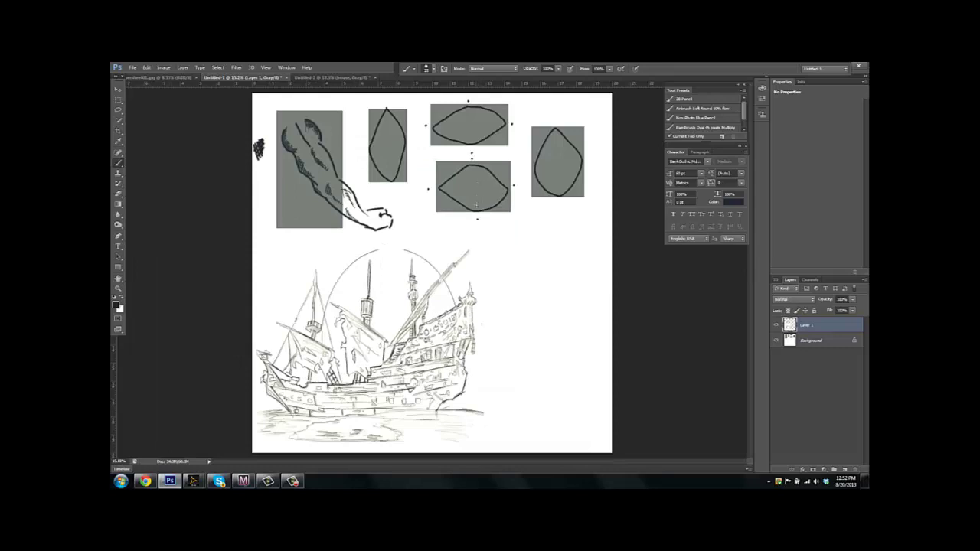
Draw a thick curved upper eyelid with lashes at its outer corner on the white area below the last rectangle
{"action": "scroll", "coordinate": [492, 214], "scroll_direction": "up", "scroll_amount": 3}
{"action": "left_click_drag", "start_coordinate": [498, 212], "coordinate": [466, 223]}
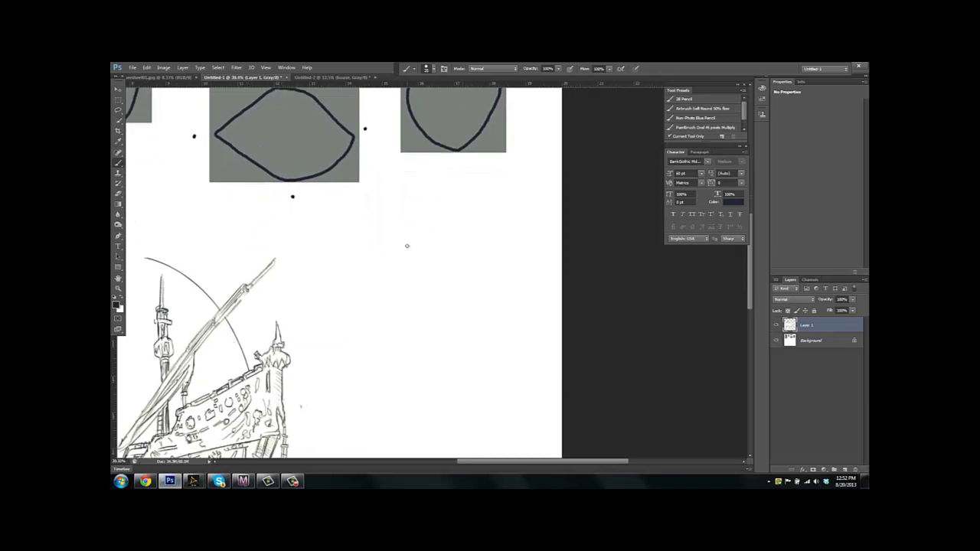
{"action": "mouse_move", "coordinate": [407, 246]}
{"action": "left_mouse_down"}
{"action": "mouse_move", "coordinate": [445, 216]}
{"action": "mouse_move", "coordinate": [482, 209]}
{"action": "mouse_move", "coordinate": [468, 228]}
{"action": "left_mouse_up"}
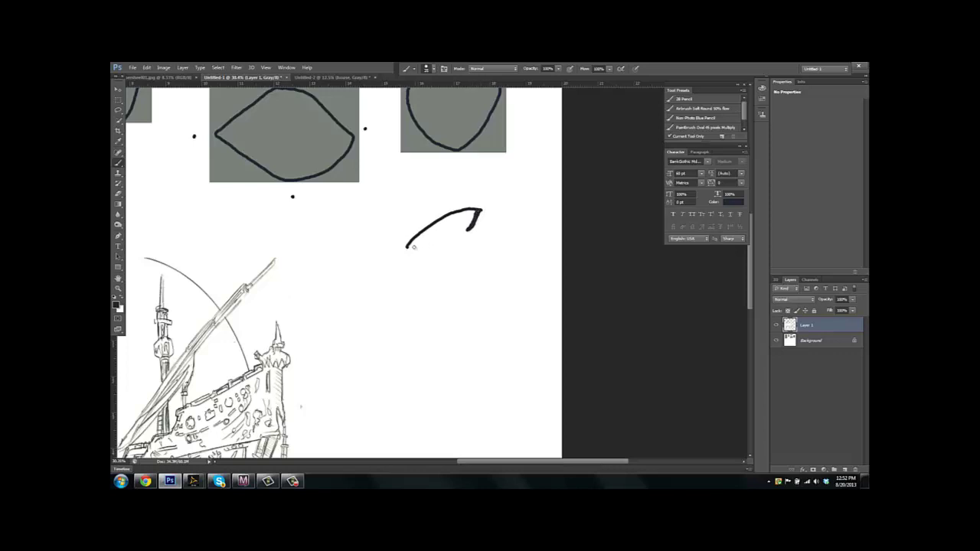
{"action": "left_click_drag", "start_coordinate": [418, 234], "coordinate": [467, 207]}
{"action": "mouse_move", "coordinate": [430, 223]}
{"action": "left_mouse_down"}
{"action": "mouse_move", "coordinate": [472, 198]}
{"action": "mouse_move", "coordinate": [482, 222]}
{"action": "left_mouse_up"}
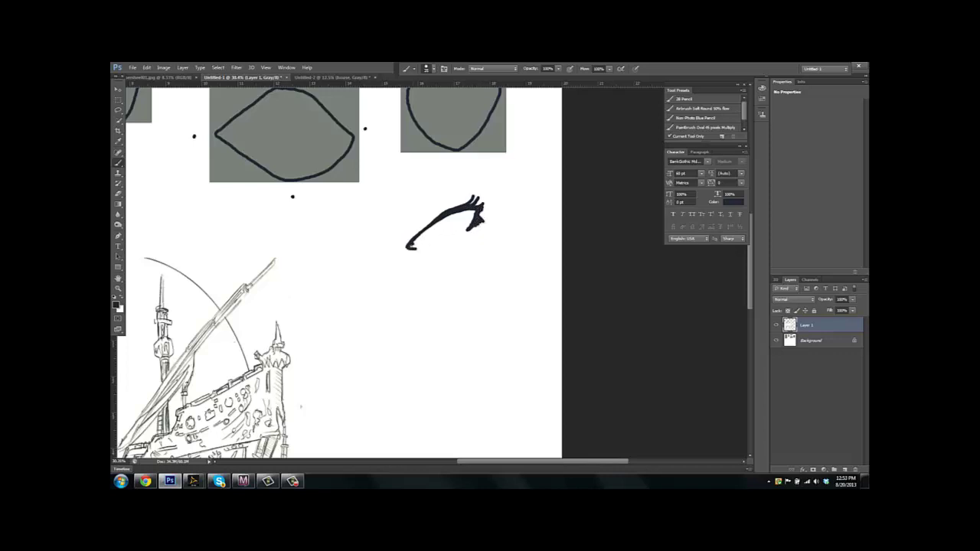
Complete the eye with its inner corner, lower lid mark, iris, pupil, eyelid crease and thick angled eyebrow, adding radial iris lines
{"action": "left_click_drag", "start_coordinate": [411, 246], "coordinate": [423, 247]}
{"action": "left_click_drag", "start_coordinate": [437, 243], "coordinate": [453, 242]}
{"action": "mouse_move", "coordinate": [431, 226]}
{"action": "left_mouse_down"}
{"action": "mouse_move", "coordinate": [443, 236]}
{"action": "mouse_move", "coordinate": [462, 216]}
{"action": "left_mouse_up"}
{"action": "left_click_drag", "start_coordinate": [410, 224], "coordinate": [448, 205]}
{"action": "mouse_move", "coordinate": [410, 204]}
{"action": "left_mouse_down"}
{"action": "mouse_move", "coordinate": [398, 225]}
{"action": "mouse_move", "coordinate": [435, 175]}
{"action": "mouse_move", "coordinate": [487, 178]}
{"action": "mouse_move", "coordinate": [447, 180]}
{"action": "mouse_move", "coordinate": [456, 179]}
{"action": "mouse_move", "coordinate": [421, 196]}
{"action": "mouse_move", "coordinate": [406, 219]}
{"action": "mouse_move", "coordinate": [447, 219]}
{"action": "left_mouse_up"}
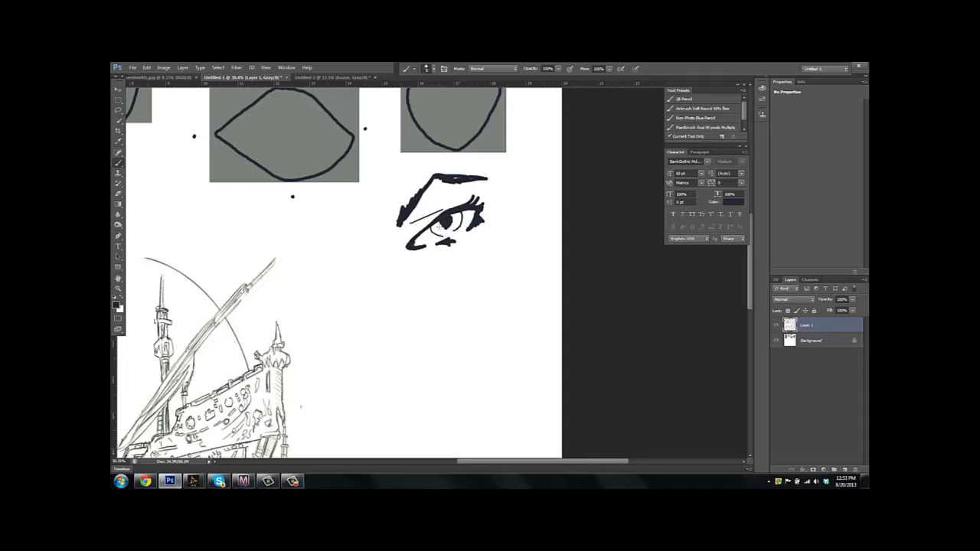
{"action": "mouse_move", "coordinate": [441, 224]}
{"action": "left_mouse_down"}
{"action": "mouse_move", "coordinate": [435, 232]}
{"action": "mouse_move", "coordinate": [461, 221]}
{"action": "left_mouse_up"}
{"action": "left_click_drag", "start_coordinate": [454, 214], "coordinate": [461, 217]}
Erase a small round highlight from the centre of the eye's pupil
{"action": "key", "text": "e"}
{"action": "key", "text": "["}
{"action": "key", "text": "["}
{"action": "key", "text": "["}
{"action": "key", "text": "["}
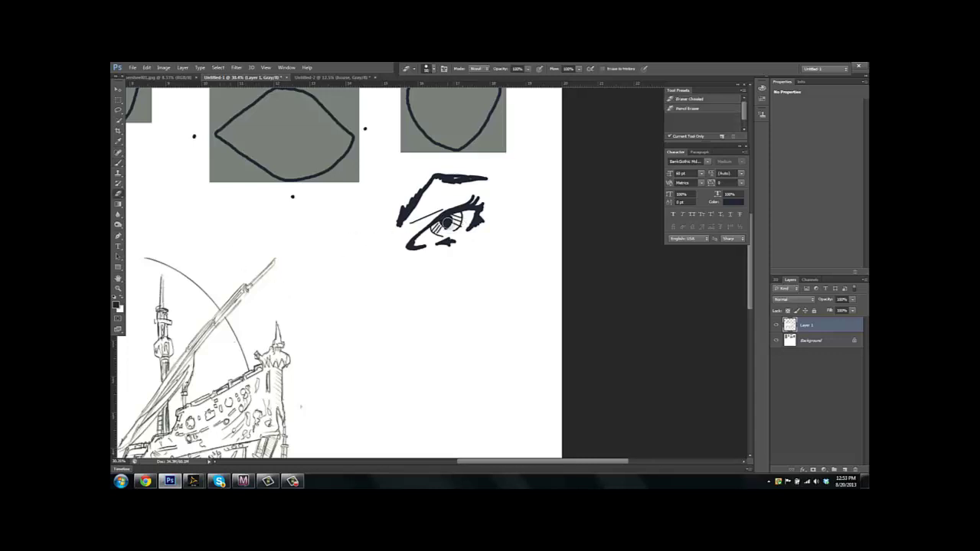
{"action": "left_click", "coordinate": [445, 222]}
{"action": "key", "text": "ctrl+z"}
{"action": "left_click", "coordinate": [432, 70]}
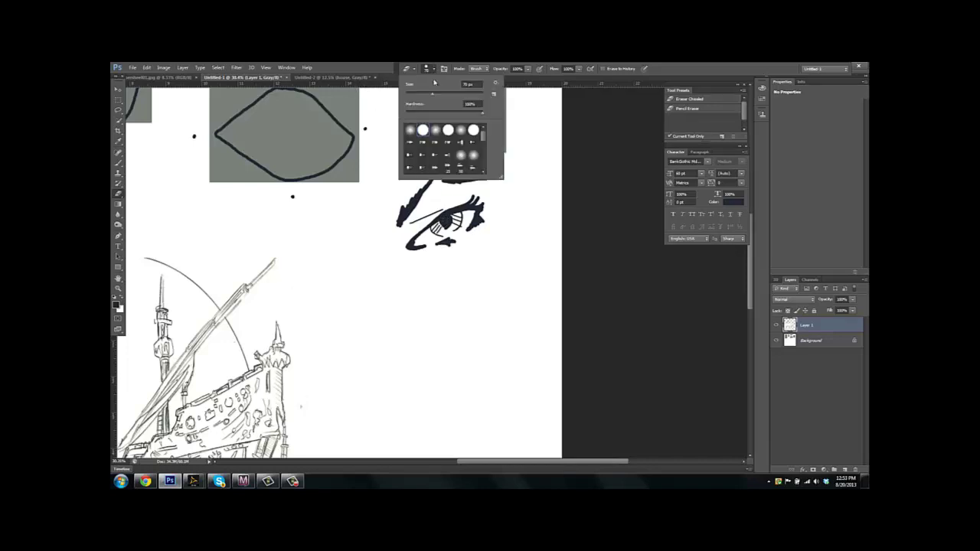
{"action": "left_click", "coordinate": [599, 229]}
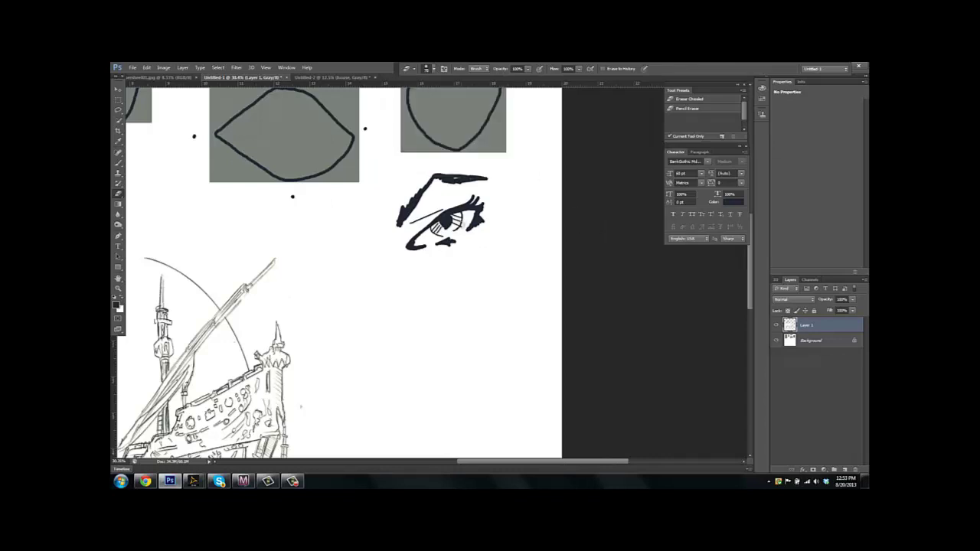
{"action": "left_click", "coordinate": [445, 221]}
{"action": "key", "text": "b"}
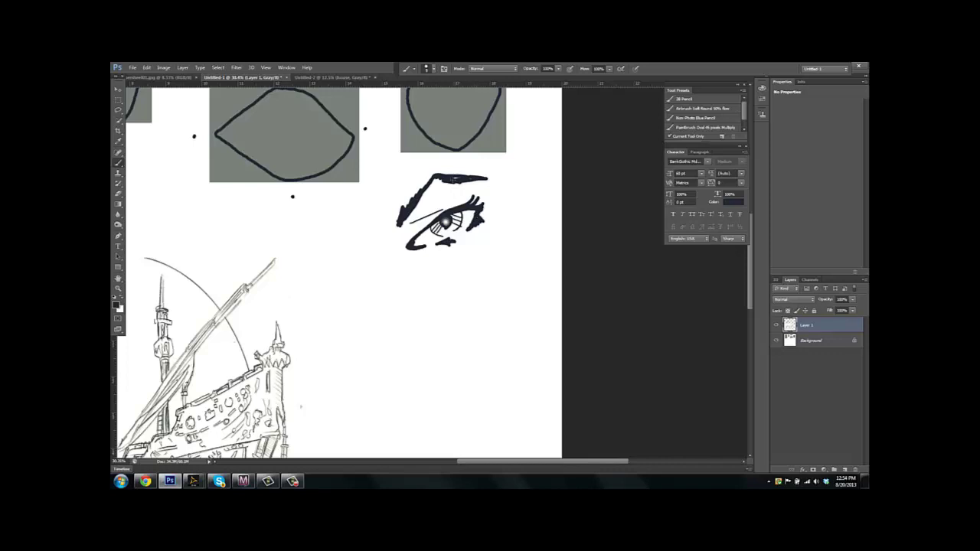
{"action": "scroll", "coordinate": [495, 219], "scroll_direction": "down", "scroll_amount": 3}
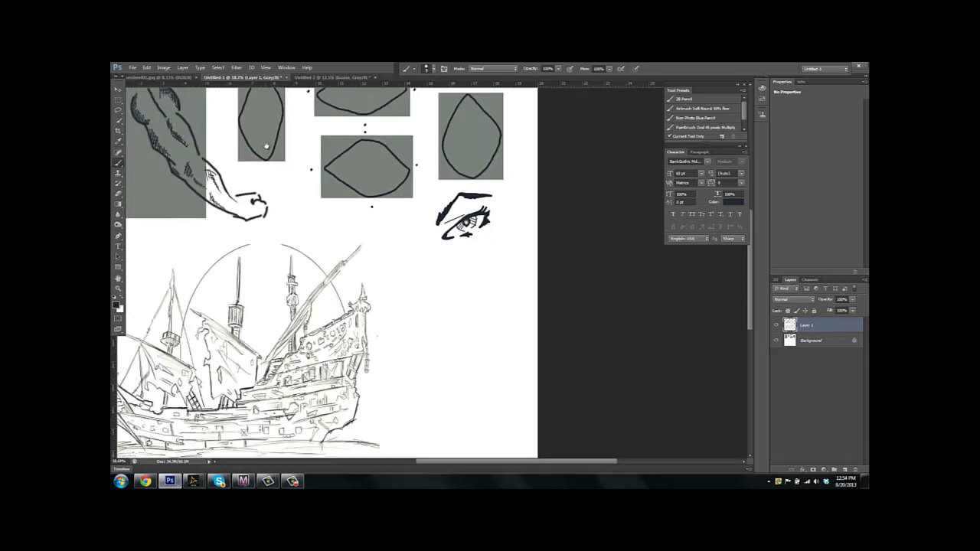
{"action": "scroll", "coordinate": [482, 260], "scroll_direction": "up", "scroll_amount": 2}
{"action": "scroll", "coordinate": [482, 260], "scroll_direction": "up", "scroll_amount": 4}
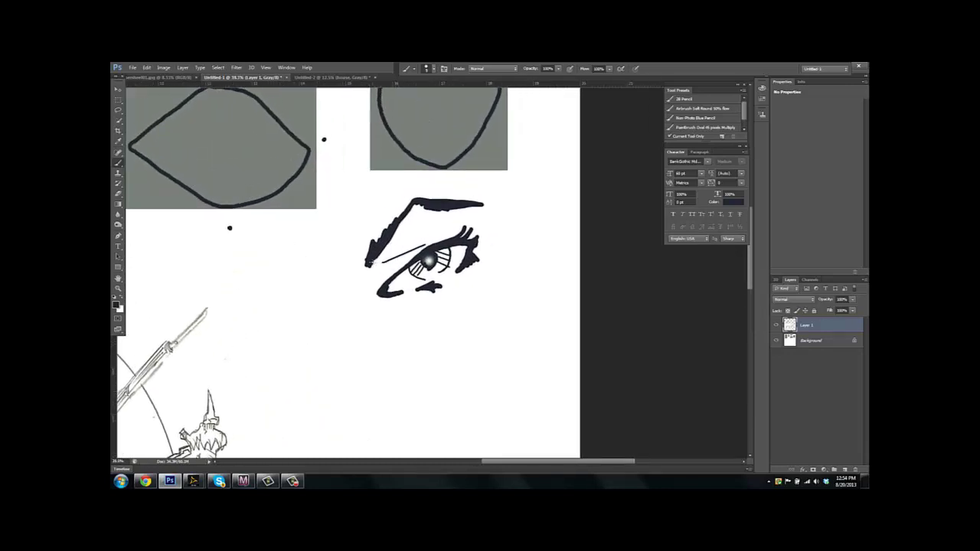
{"action": "mouse_move", "coordinate": [372, 260]}
{"action": "left_mouse_down"}
{"action": "mouse_move", "coordinate": [383, 280]}
{"action": "mouse_move", "coordinate": [398, 273]}
{"action": "left_mouse_up"}
{"action": "key", "text": "ctrl+alt+z"}
{"action": "key", "text": "ctrl+alt+z"}
{"action": "key", "text": "ctrl+alt+z"}
{"action": "key", "text": "ctrl+alt+z"}
{"action": "key", "text": "ctrl+alt+z"}
Hatch the area between the eyebrow and the upper eyelid with close, slanted strokes out to the eye's outer corner
{"action": "mouse_move", "coordinate": [370, 265]}
{"action": "left_mouse_down"}
{"action": "mouse_move", "coordinate": [380, 277]}
{"action": "mouse_move", "coordinate": [404, 255]}
{"action": "left_mouse_up"}
{"action": "left_click_drag", "start_coordinate": [401, 222], "coordinate": [412, 252]}
{"action": "left_click_drag", "start_coordinate": [407, 217], "coordinate": [420, 248]}
{"action": "left_click_drag", "start_coordinate": [410, 213], "coordinate": [422, 243]}
{"action": "mouse_move", "coordinate": [415, 207]}
{"action": "left_mouse_down"}
{"action": "mouse_move", "coordinate": [438, 239]}
{"action": "mouse_move", "coordinate": [455, 240]}
{"action": "mouse_move", "coordinate": [467, 230]}
{"action": "left_mouse_up"}
{"action": "left_click_drag", "start_coordinate": [467, 208], "coordinate": [476, 234]}
{"action": "mouse_move", "coordinate": [477, 206]}
{"action": "left_mouse_down"}
{"action": "mouse_move", "coordinate": [483, 240]}
{"action": "mouse_move", "coordinate": [499, 243]}
{"action": "mouse_move", "coordinate": [482, 248]}
{"action": "left_mouse_up"}
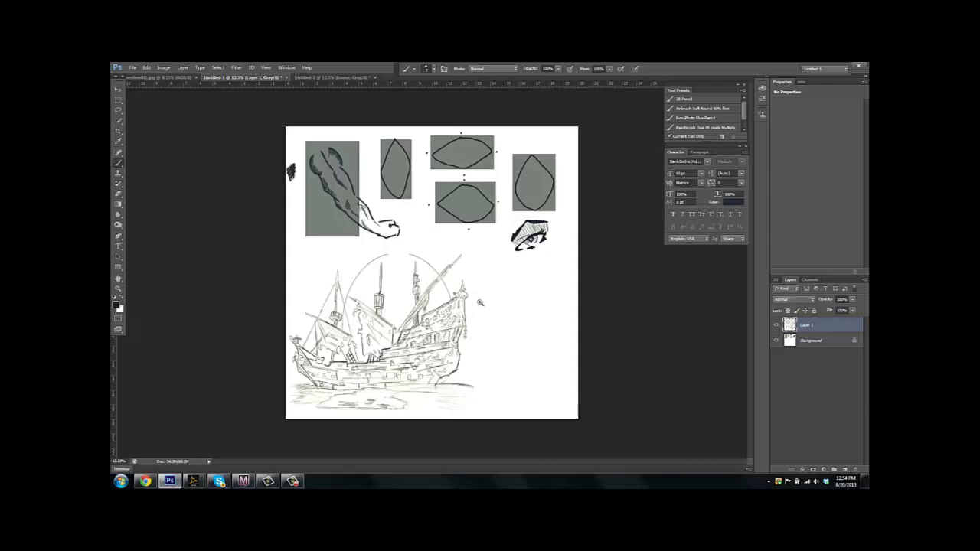
Add a new layer above Layer 1 for the ship drawing and name it shiplines
{"action": "scroll", "coordinate": [493, 312], "scroll_direction": "up", "scroll_amount": 2}
{"action": "scroll", "coordinate": [498, 308], "scroll_direction": "up", "scroll_amount": 3}
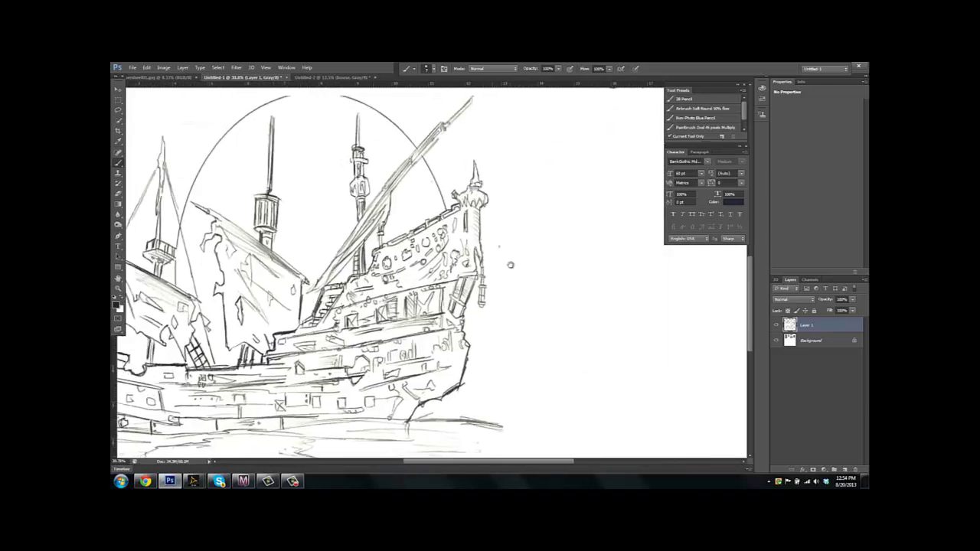
{"action": "left_click_drag", "start_coordinate": [511, 265], "coordinate": [541, 253]}
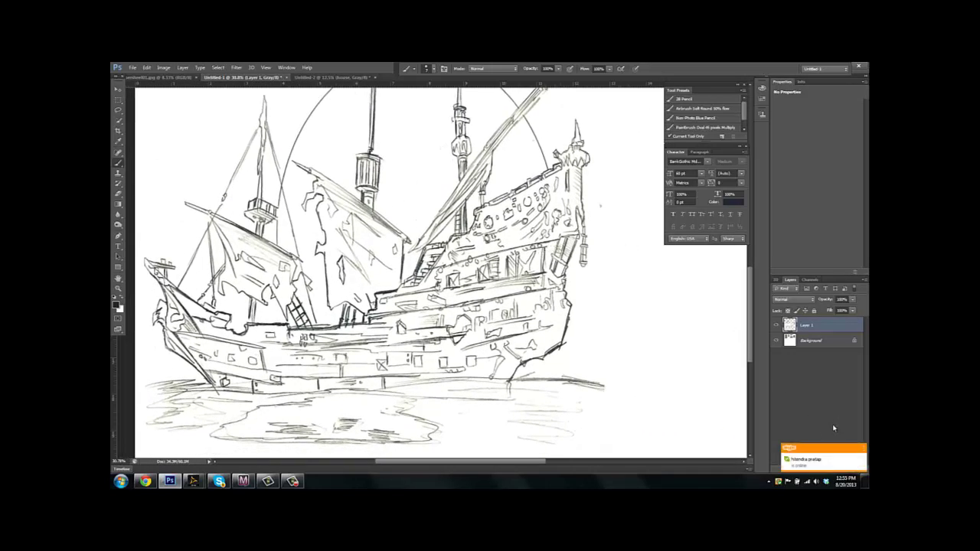
{"action": "left_click", "coordinate": [861, 448]}
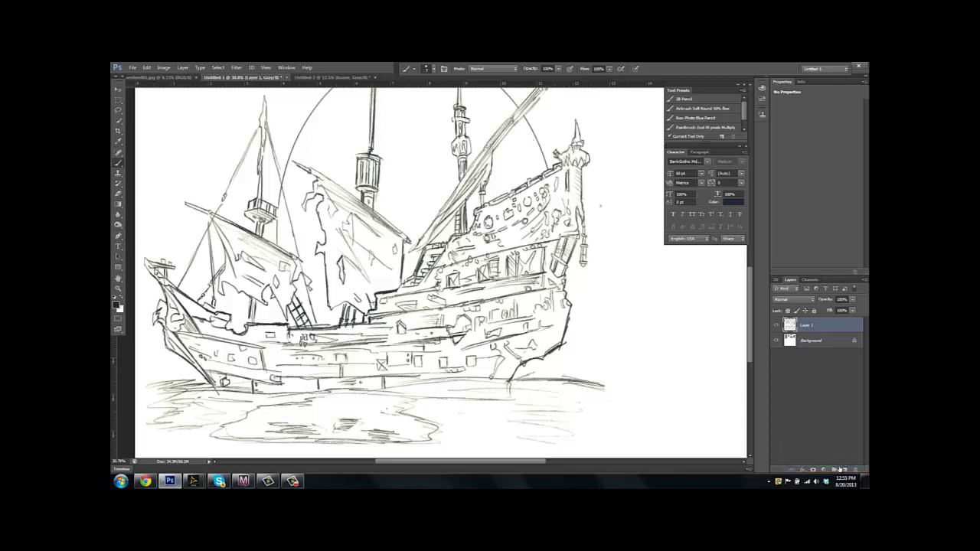
{"action": "left_click", "coordinate": [842, 470]}
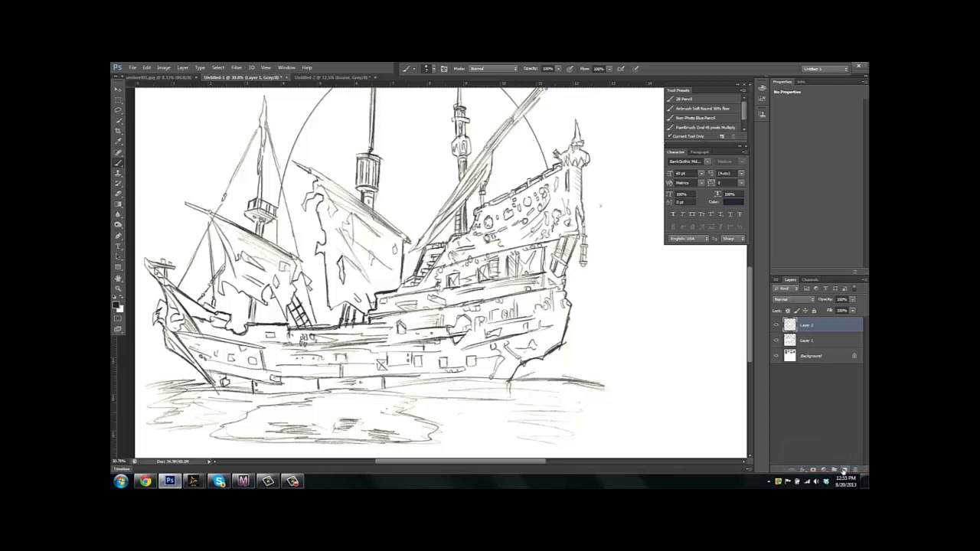
{"action": "double_click", "coordinate": [806, 326]}
{"action": "type", "text": "shiplines"}
{"action": "key", "text": "Return"}
{"action": "scroll", "coordinate": [486, 280], "scroll_direction": "down", "scroll_amount": 1}
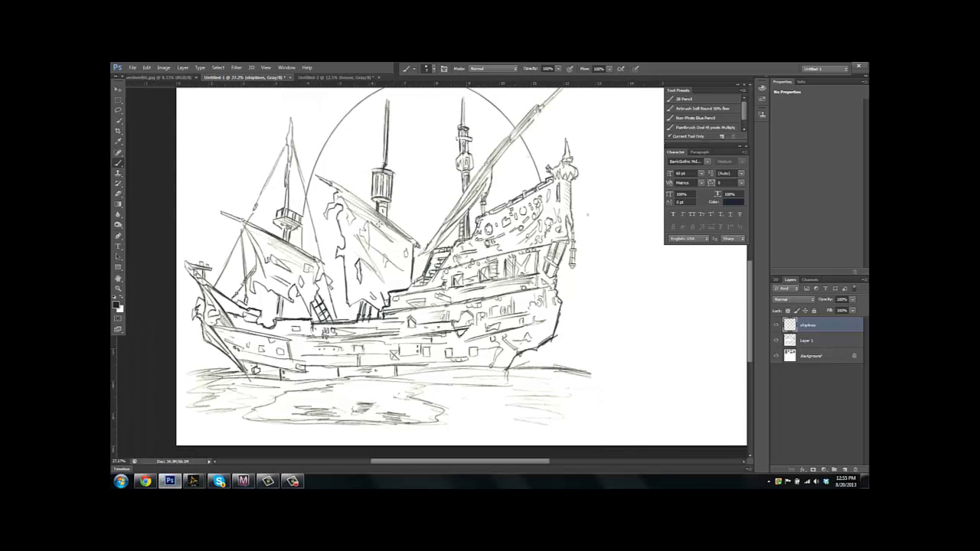
{"action": "scroll", "coordinate": [399, 208], "scroll_direction": "up", "scroll_amount": 3}
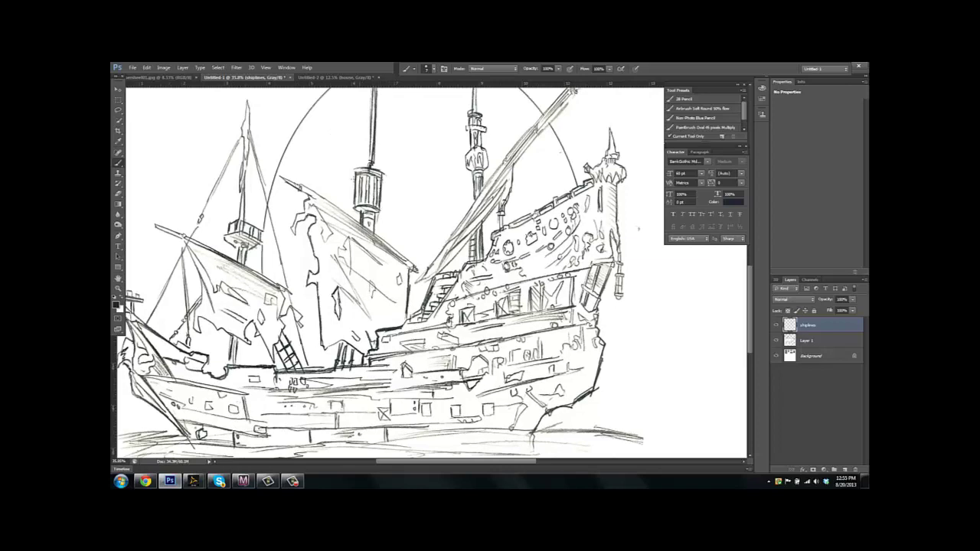
{"action": "scroll", "coordinate": [369, 185], "scroll_direction": "up", "scroll_amount": 5}
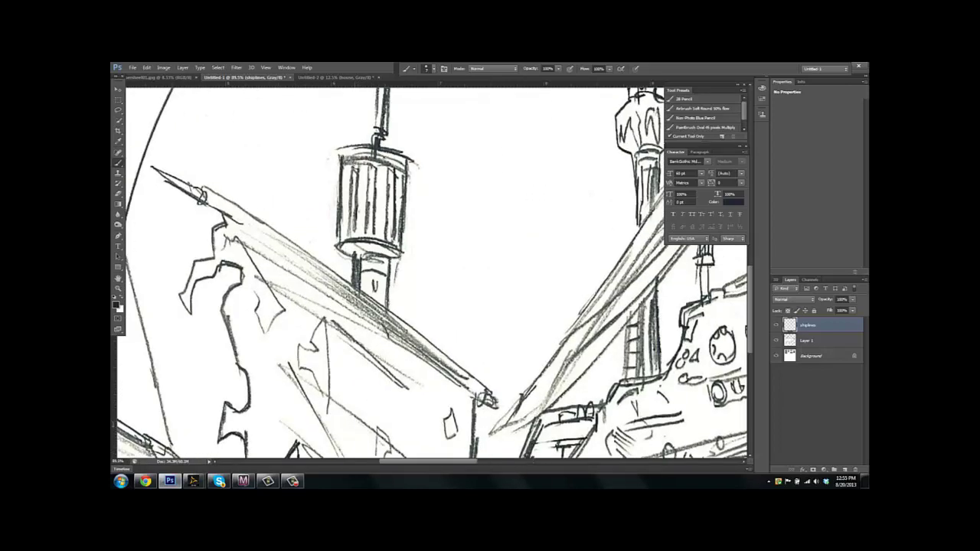
{"action": "scroll", "coordinate": [352, 192], "scroll_direction": "up", "scroll_amount": 1}
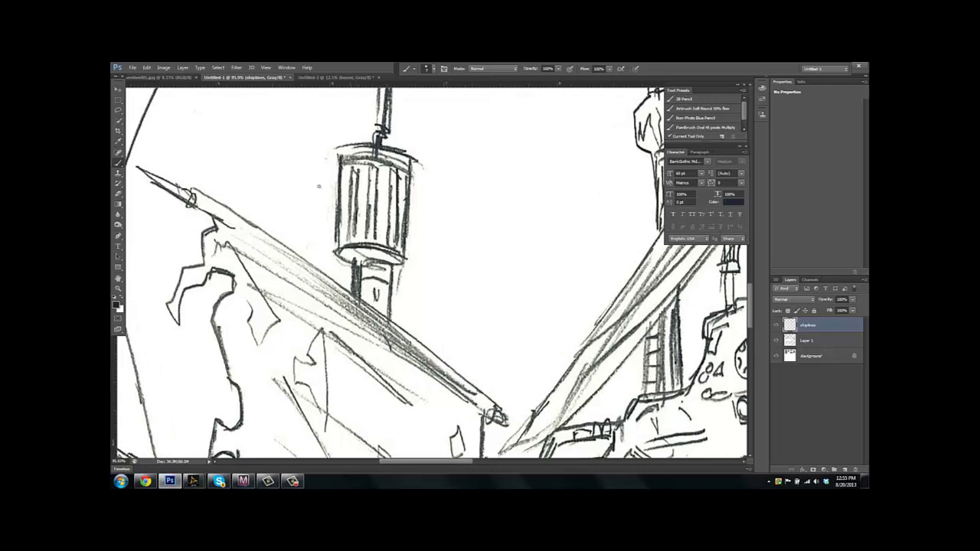
{"action": "left_click_drag", "start_coordinate": [318, 186], "coordinate": [318, 164]}
{"action": "left_click_drag", "start_coordinate": [328, 135], "coordinate": [328, 188]}
{"action": "key", "text": "ctrl+z"}
{"action": "key", "text": "ctrl+z"}
{"action": "key", "text": "ctrl+z"}
{"action": "key", "text": "ctrl+alt+z"}
Ink the outline of the crow's nest on the ship's middle mast and thicken its curved lower rim
{"action": "mouse_move", "coordinate": [346, 143]}
{"action": "left_mouse_down"}
{"action": "mouse_move", "coordinate": [401, 148]}
{"action": "mouse_move", "coordinate": [406, 257]}
{"action": "left_mouse_up"}
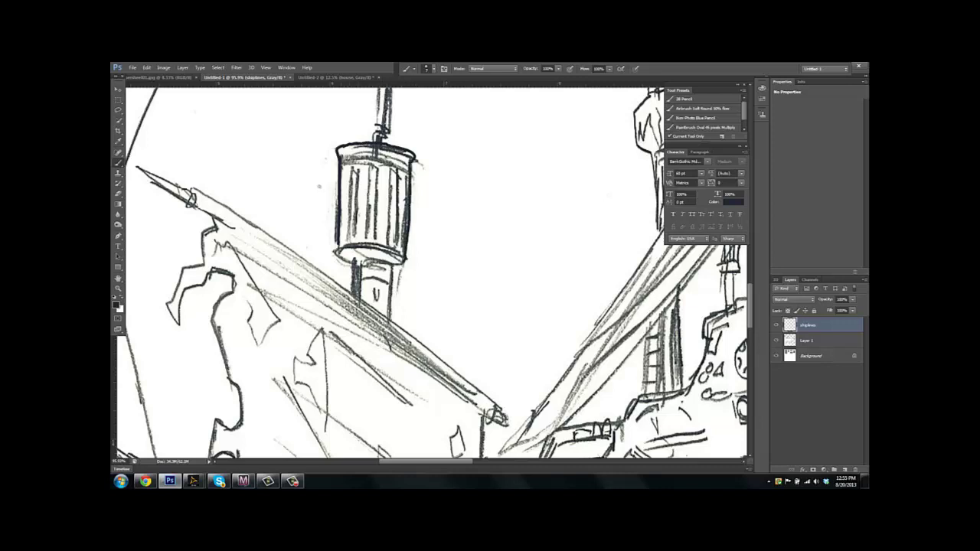
{"action": "left_click_drag", "start_coordinate": [339, 247], "coordinate": [403, 254]}
{"action": "mouse_move", "coordinate": [346, 245]}
{"action": "left_mouse_down"}
{"action": "mouse_move", "coordinate": [386, 247]}
{"action": "mouse_move", "coordinate": [395, 253]}
{"action": "mouse_move", "coordinate": [354, 263]}
{"action": "mouse_move", "coordinate": [399, 265]}
{"action": "mouse_move", "coordinate": [363, 260]}
{"action": "mouse_move", "coordinate": [388, 262]}
{"action": "left_mouse_up"}
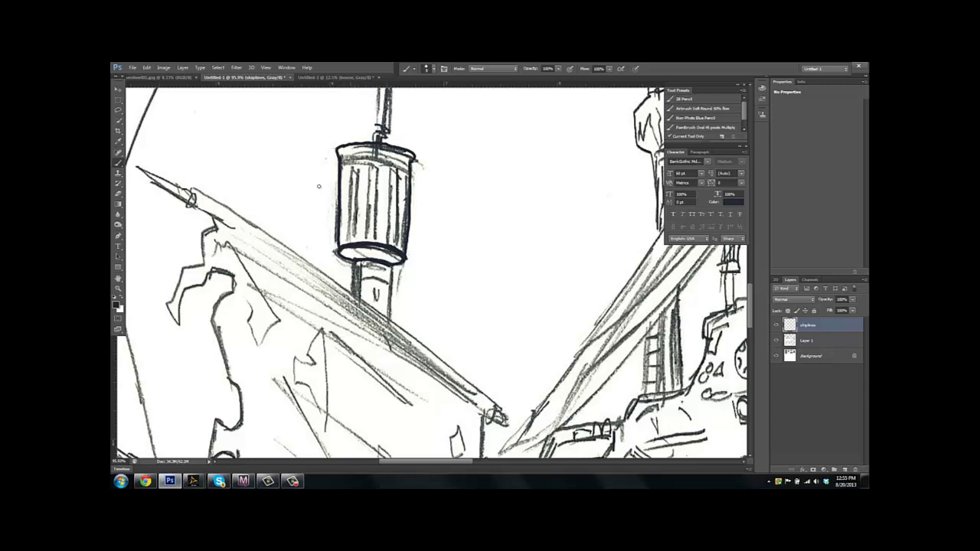
Ink the curved band below the crow's nest's upper rim and thicken the top edge
{"action": "left_click_drag", "start_coordinate": [346, 154], "coordinate": [407, 172]}
{"action": "left_click_drag", "start_coordinate": [343, 157], "coordinate": [399, 167]}
{"action": "left_click_drag", "start_coordinate": [337, 153], "coordinate": [414, 153]}
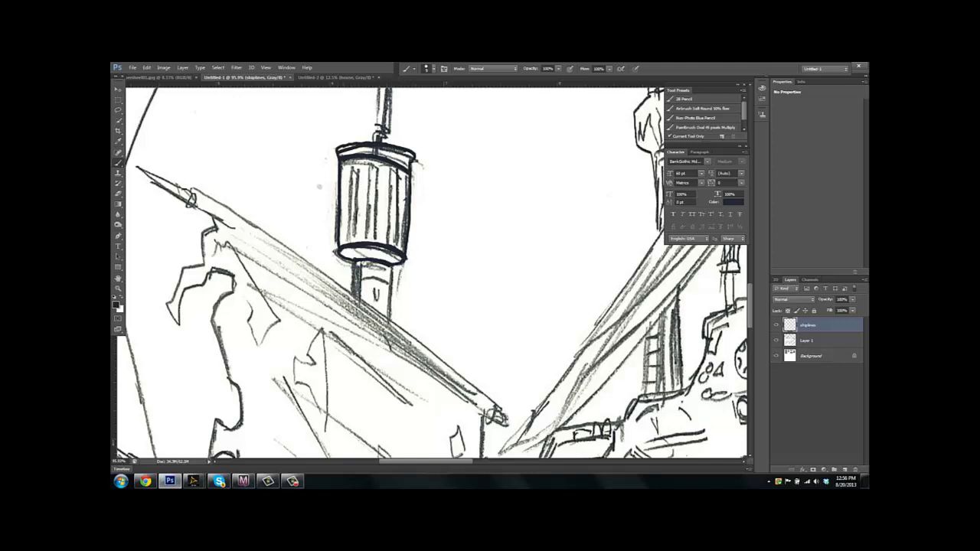
{"action": "left_click_drag", "start_coordinate": [340, 150], "coordinate": [412, 155]}
Ink three narrow vertical slats as outlined rectangles on the body of the crow's nest
{"action": "mouse_move", "coordinate": [351, 169]}
{"action": "left_mouse_down"}
{"action": "mouse_move", "coordinate": [360, 171]}
{"action": "mouse_move", "coordinate": [357, 235]}
{"action": "mouse_move", "coordinate": [348, 238]}
{"action": "left_mouse_up"}
{"action": "left_click_drag", "start_coordinate": [349, 169], "coordinate": [349, 236]}
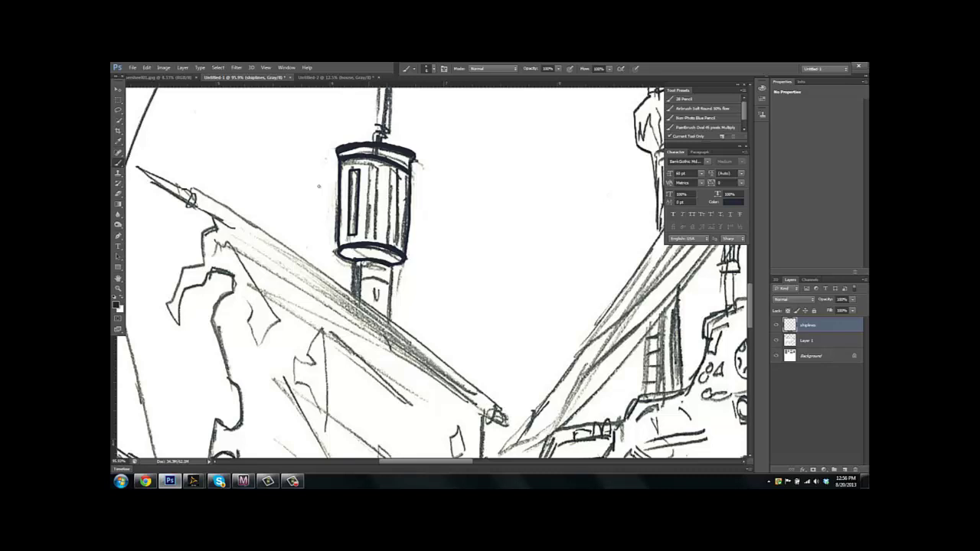
{"action": "mouse_move", "coordinate": [368, 166]}
{"action": "left_mouse_down"}
{"action": "mouse_move", "coordinate": [379, 170]}
{"action": "mouse_move", "coordinate": [378, 234]}
{"action": "left_mouse_up"}
{"action": "left_click_drag", "start_coordinate": [367, 168], "coordinate": [367, 236]}
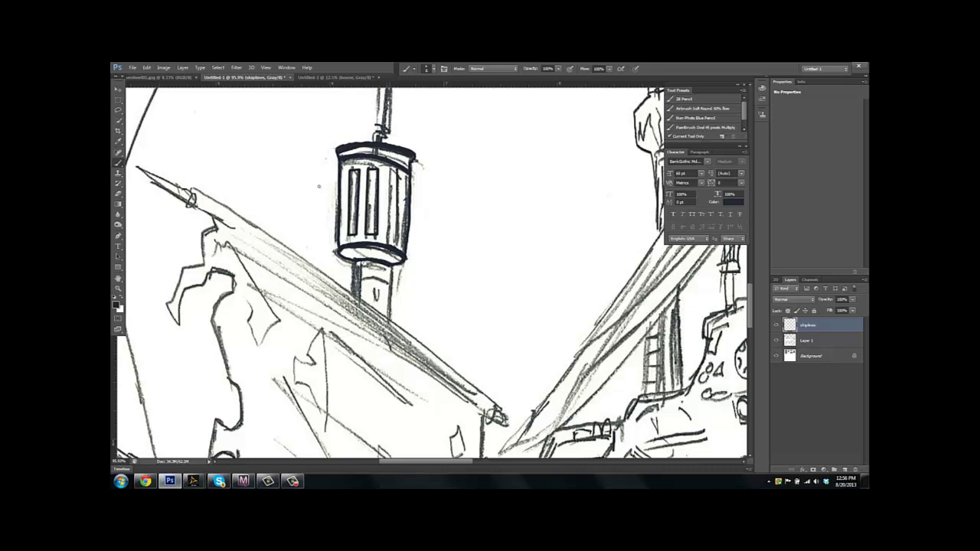
{"action": "left_click_drag", "start_coordinate": [389, 166], "coordinate": [400, 241]}
{"action": "left_click_drag", "start_coordinate": [389, 170], "coordinate": [389, 242]}
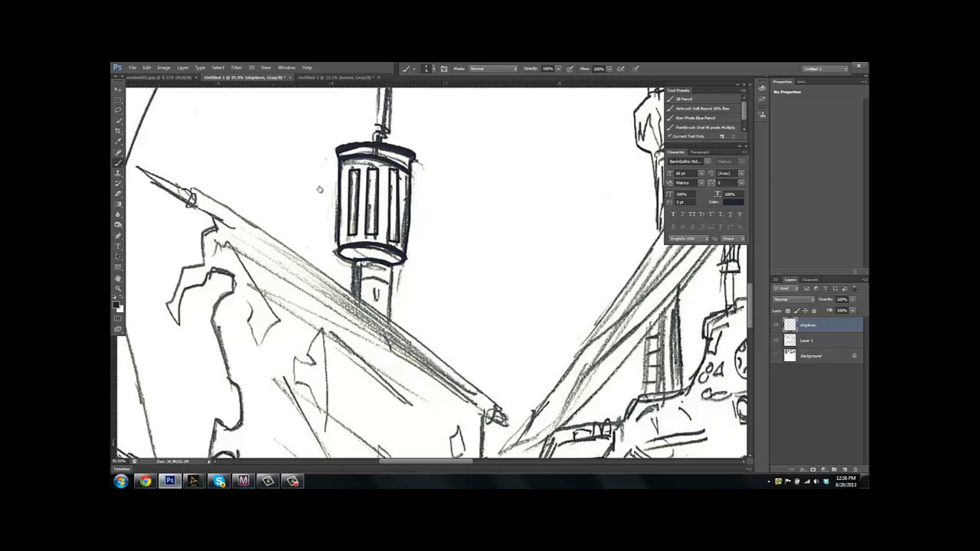
Hide the Layer 1 sketch, leaving only the inked crow's nest over the white background
{"action": "key", "text": "ctrl+comma"}
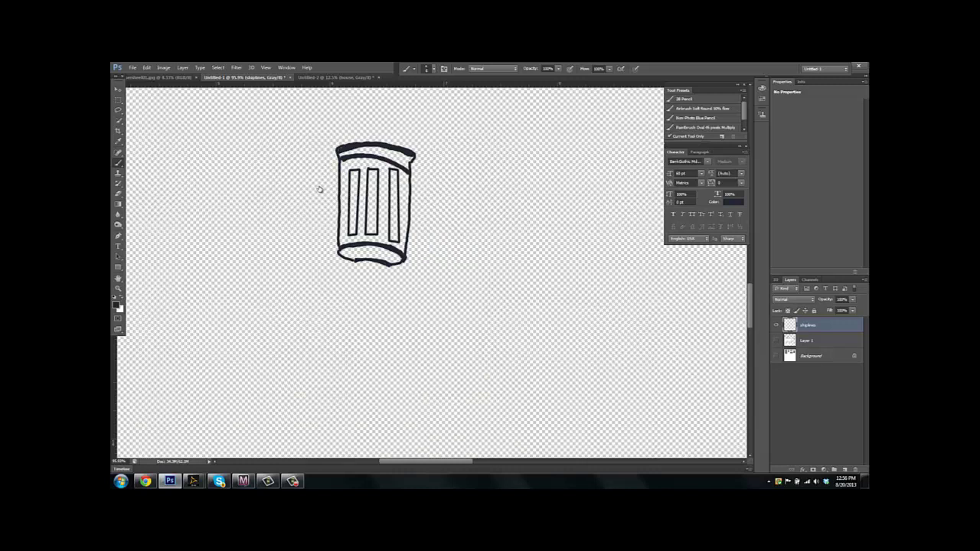
{"action": "key", "text": "ctrl+z"}
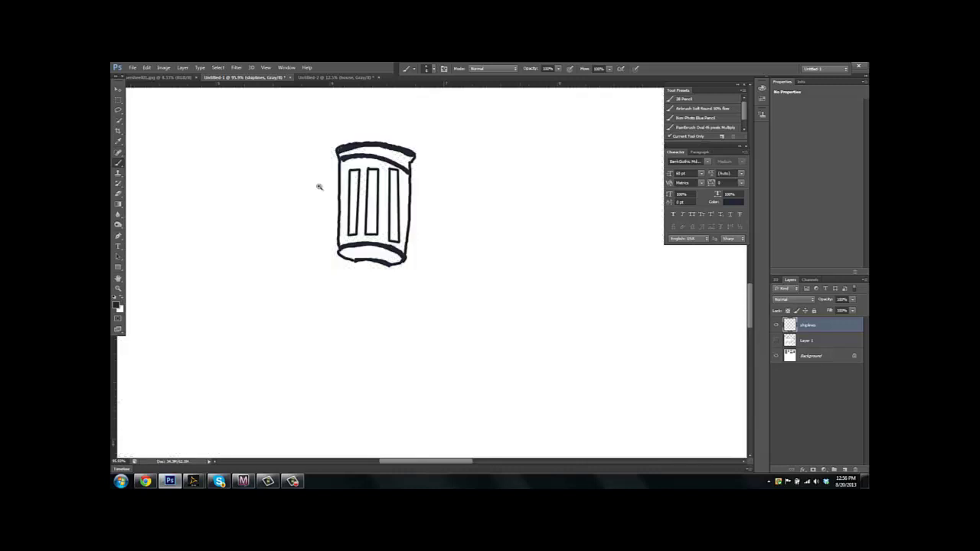
{"action": "key", "text": "ctrl+minus"}
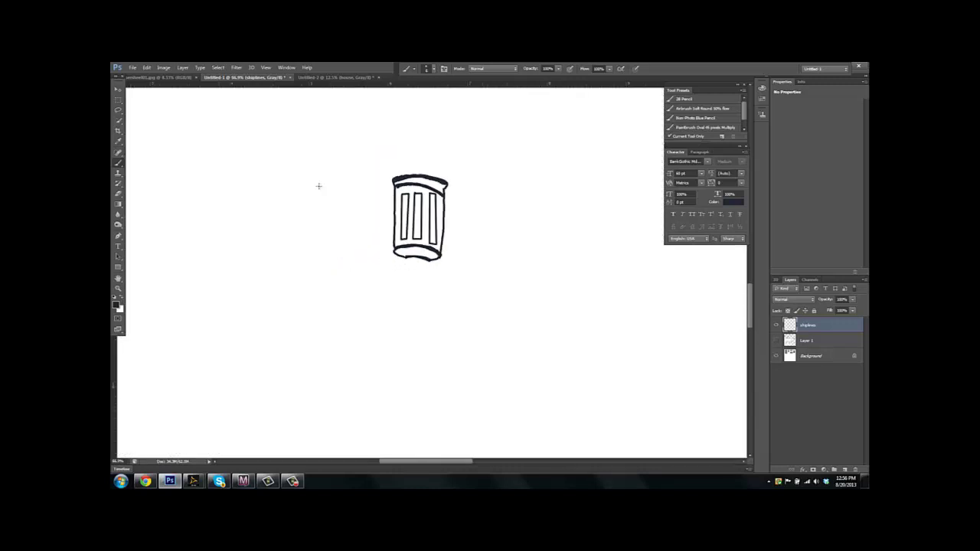
{"action": "left_click_drag", "start_coordinate": [475, 183], "coordinate": [478, 203]}
{"action": "key", "text": "ctrl+z"}
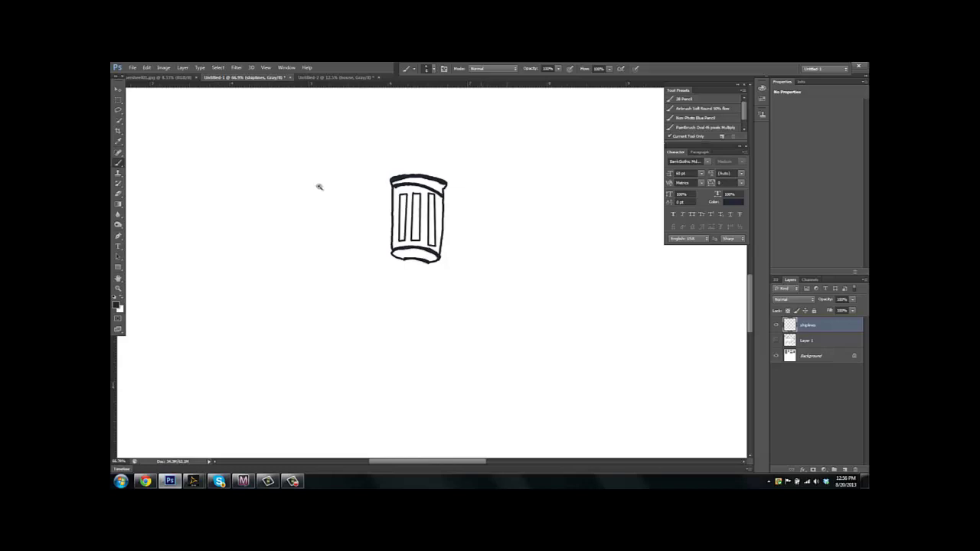
Hatch the shaded left side of the crow's nest with diagonal strokes, covering the upper rim band and the body around the first two slats
{"action": "scroll", "coordinate": [319, 186], "scroll_direction": "up", "scroll_amount": 3}
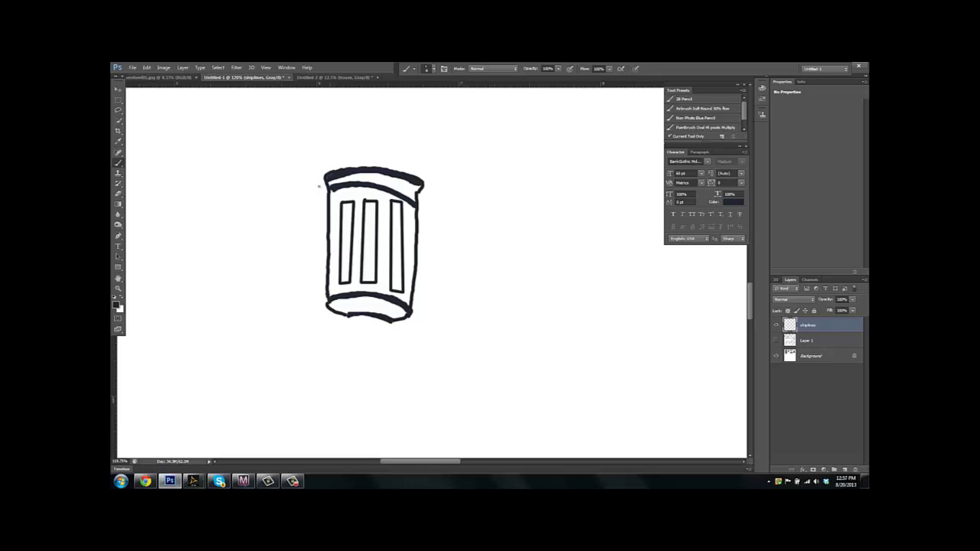
{"action": "left_click_drag", "start_coordinate": [331, 185], "coordinate": [389, 175]}
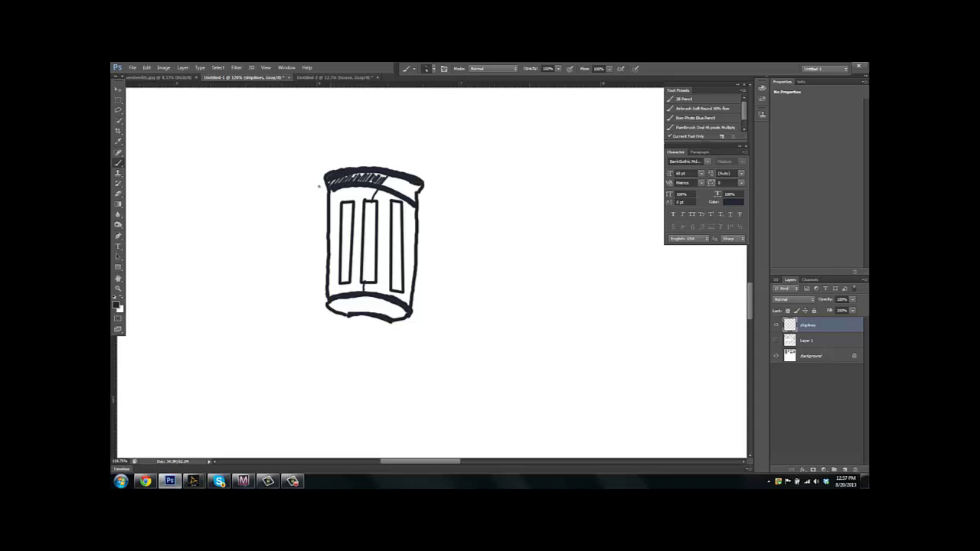
{"action": "mouse_move", "coordinate": [331, 199]}
{"action": "left_mouse_down"}
{"action": "mouse_move", "coordinate": [352, 188]}
{"action": "mouse_move", "coordinate": [343, 202]}
{"action": "mouse_move", "coordinate": [355, 202]}
{"action": "left_mouse_up"}
{"action": "left_click_drag", "start_coordinate": [373, 187], "coordinate": [328, 229]}
{"action": "left_click_drag", "start_coordinate": [338, 220], "coordinate": [327, 242]}
{"action": "left_click_drag", "start_coordinate": [340, 233], "coordinate": [329, 261]}
{"action": "left_click_drag", "start_coordinate": [339, 253], "coordinate": [329, 274]}
{"action": "left_click_drag", "start_coordinate": [340, 268], "coordinate": [331, 285]}
{"action": "mouse_move", "coordinate": [359, 200]}
{"action": "left_mouse_down"}
{"action": "mouse_move", "coordinate": [353, 281]}
{"action": "mouse_move", "coordinate": [331, 292]}
{"action": "mouse_move", "coordinate": [359, 292]}
{"action": "left_mouse_up"}
{"action": "left_click_drag", "start_coordinate": [370, 284], "coordinate": [366, 292]}
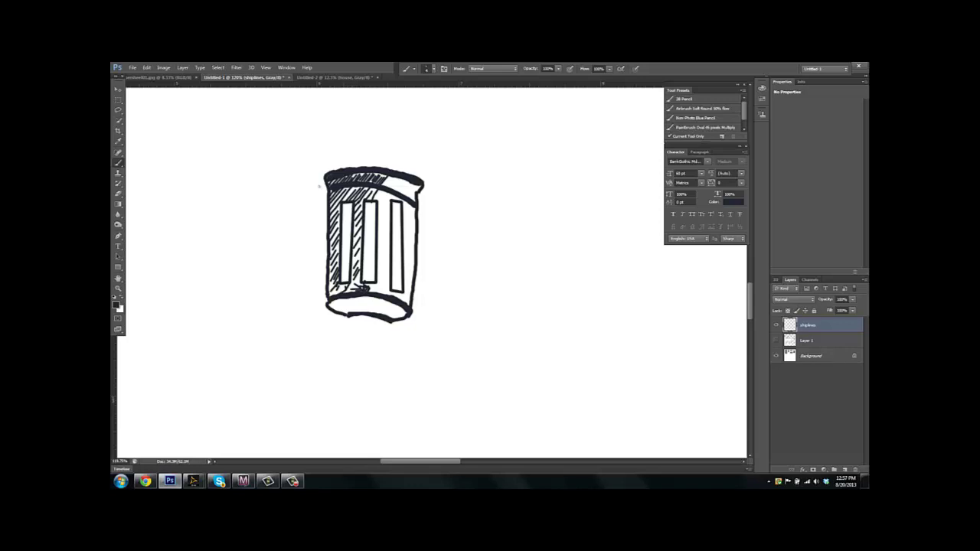
Thicken the left edges of the three slats on the crow's nest
{"action": "left_click_drag", "start_coordinate": [343, 219], "coordinate": [343, 246]}
{"action": "left_click_drag", "start_coordinate": [365, 209], "coordinate": [363, 280]}
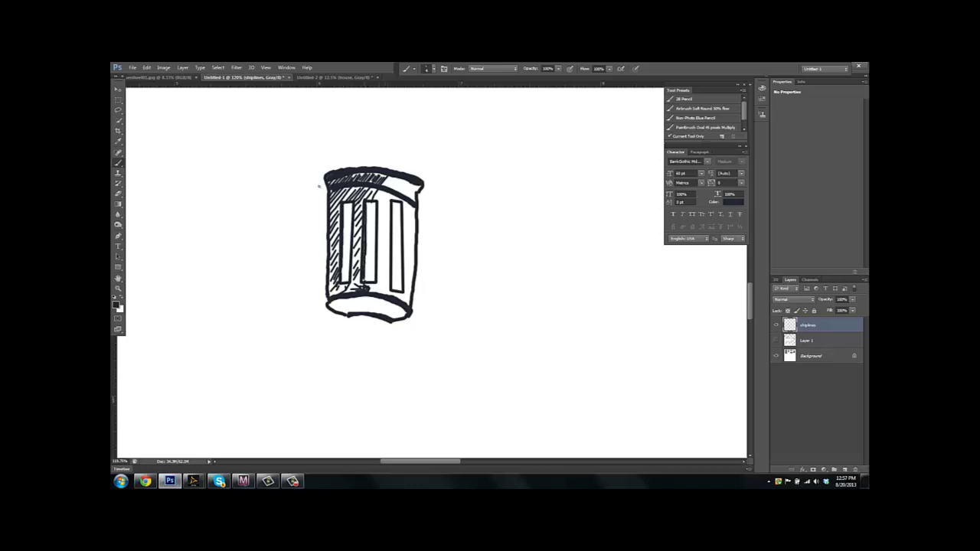
{"action": "left_click_drag", "start_coordinate": [393, 206], "coordinate": [393, 256]}
Cross-hatch the left edge of the crow's nest body from below the rim band down to the base
{"action": "scroll", "coordinate": [319, 186], "scroll_direction": "up", "scroll_amount": 6}
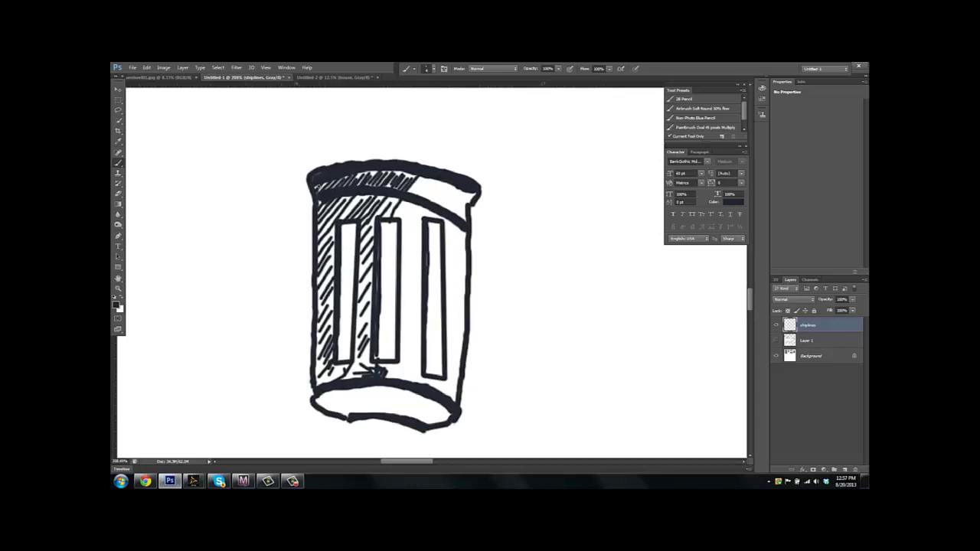
{"action": "mouse_move", "coordinate": [318, 206]}
{"action": "left_mouse_down"}
{"action": "mouse_move", "coordinate": [329, 228]}
{"action": "mouse_move", "coordinate": [334, 221]}
{"action": "left_mouse_up"}
{"action": "left_click_drag", "start_coordinate": [328, 203], "coordinate": [343, 214]}
{"action": "left_click_drag", "start_coordinate": [332, 199], "coordinate": [344, 208]}
{"action": "left_click_drag", "start_coordinate": [342, 197], "coordinate": [351, 201]}
{"action": "left_click_drag", "start_coordinate": [350, 197], "coordinate": [357, 201]}
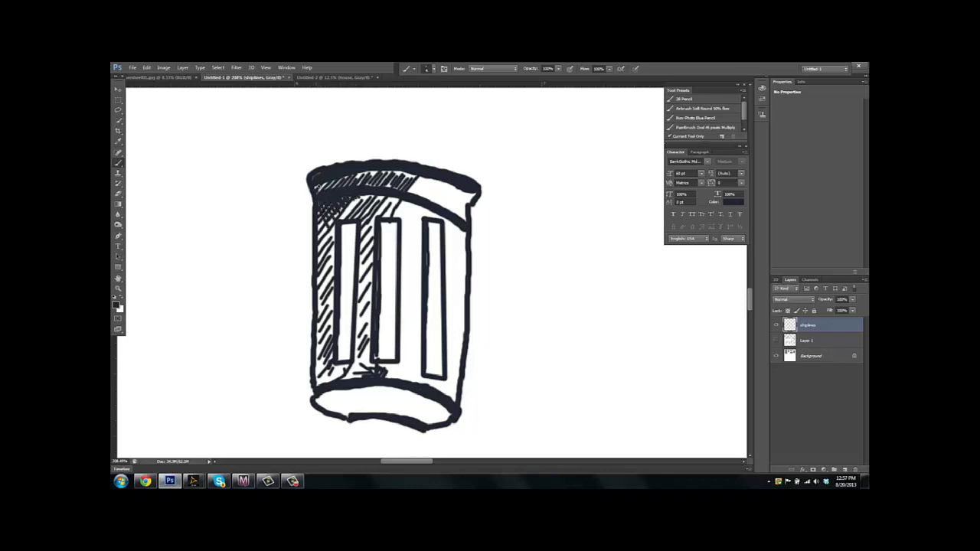
{"action": "left_click_drag", "start_coordinate": [318, 264], "coordinate": [335, 221]}
{"action": "left_click_drag", "start_coordinate": [317, 306], "coordinate": [334, 277]}
{"action": "left_click_drag", "start_coordinate": [317, 294], "coordinate": [334, 257]}
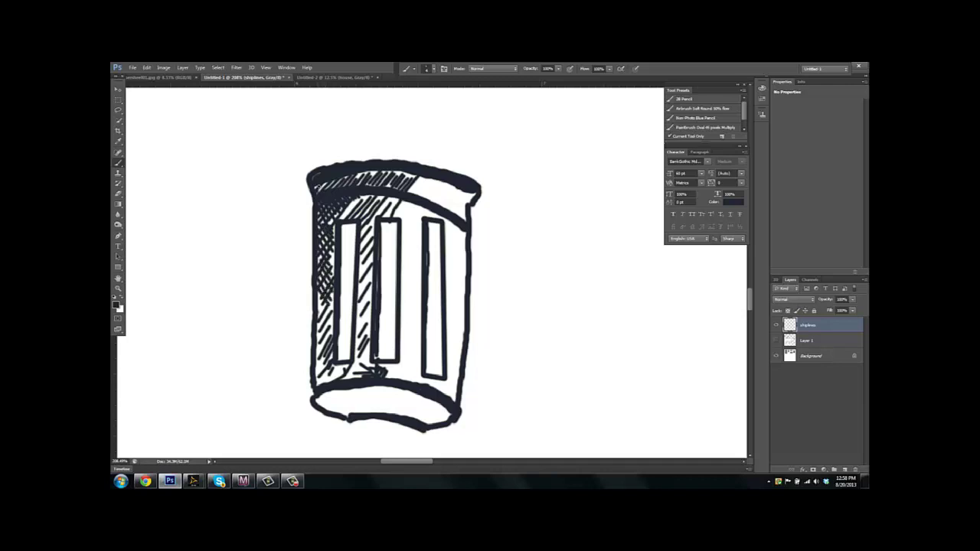
{"action": "left_click_drag", "start_coordinate": [318, 335], "coordinate": [333, 296]}
{"action": "mouse_move", "coordinate": [315, 380]}
{"action": "left_mouse_down"}
{"action": "mouse_move", "coordinate": [333, 352]}
{"action": "mouse_move", "coordinate": [333, 321]}
{"action": "left_mouse_up"}
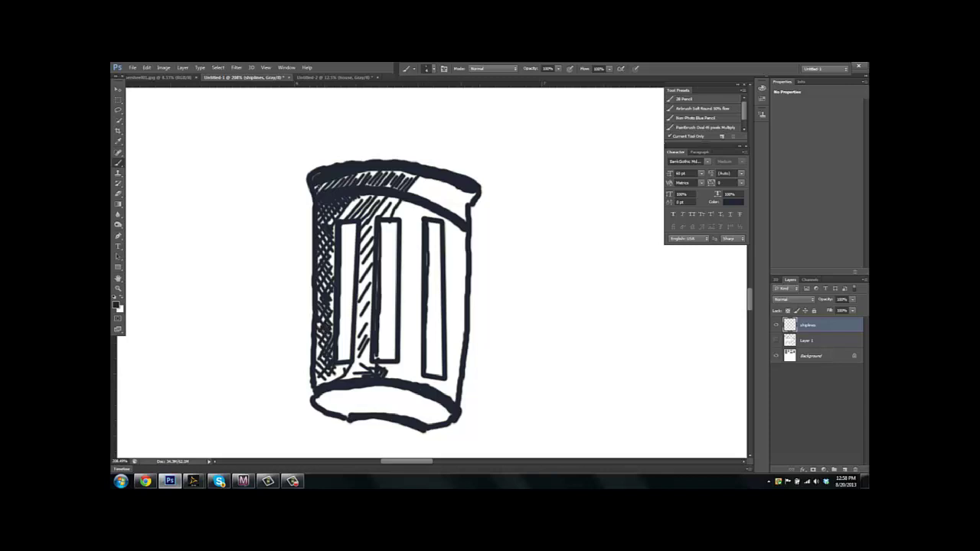
Cross-hatch the right end of the crow's nest's upper rim band
{"action": "left_click_drag", "start_coordinate": [450, 203], "coordinate": [469, 195]}
{"action": "mouse_move", "coordinate": [454, 214]}
{"action": "left_mouse_down"}
{"action": "mouse_move", "coordinate": [465, 204]}
{"action": "mouse_move", "coordinate": [455, 185]}
{"action": "left_mouse_up"}
{"action": "left_click_drag", "start_coordinate": [453, 216], "coordinate": [469, 191]}
Hatch the strip between the third slat and the crow's nest's right edge with thin diagonal strokes
{"action": "mouse_move", "coordinate": [444, 242]}
{"action": "left_mouse_down"}
{"action": "mouse_move", "coordinate": [458, 230]}
{"action": "mouse_move", "coordinate": [461, 240]}
{"action": "left_mouse_up"}
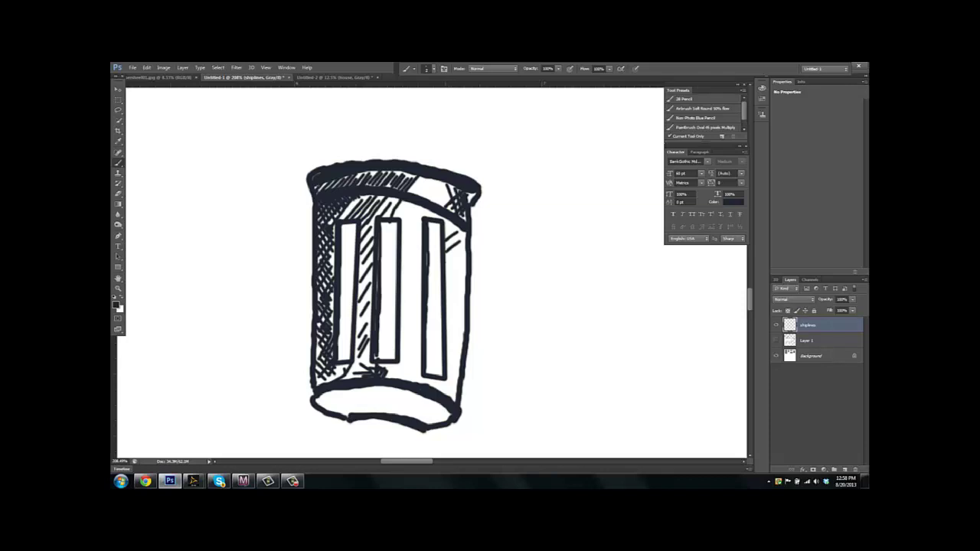
{"action": "mouse_move", "coordinate": [445, 263]}
{"action": "left_mouse_down"}
{"action": "mouse_move", "coordinate": [465, 255]}
{"action": "mouse_move", "coordinate": [465, 294]}
{"action": "left_mouse_up"}
{"action": "left_click_drag", "start_coordinate": [446, 324], "coordinate": [461, 309]}
{"action": "mouse_move", "coordinate": [446, 340]}
{"action": "left_mouse_down"}
{"action": "mouse_move", "coordinate": [460, 325]}
{"action": "mouse_move", "coordinate": [459, 351]}
{"action": "left_mouse_up"}
{"action": "mouse_move", "coordinate": [447, 377]}
{"action": "left_mouse_down"}
{"action": "mouse_move", "coordinate": [458, 365]}
{"action": "mouse_move", "coordinate": [458, 385]}
{"action": "left_mouse_up"}
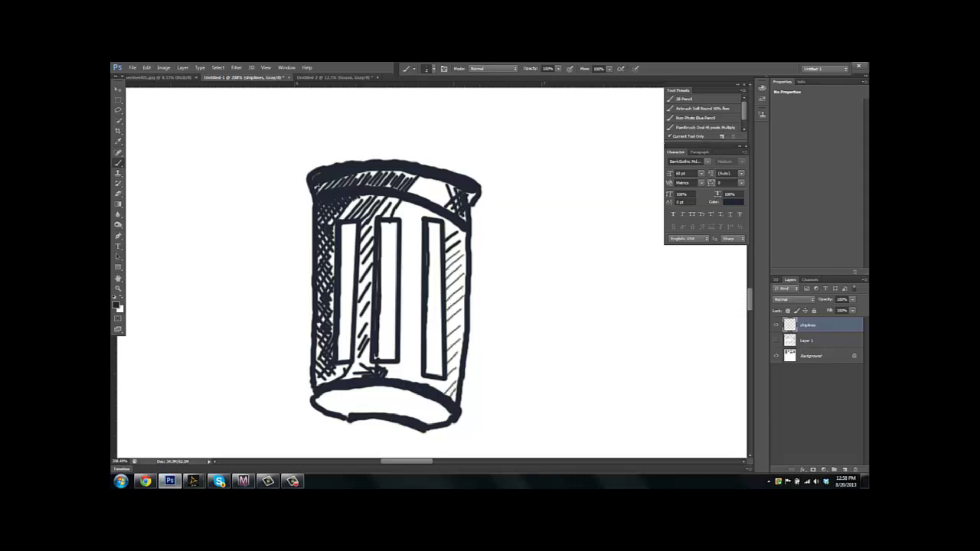
Cross the thin hatching right of the third slat with strokes in the opposite direction
{"action": "mouse_move", "coordinate": [447, 259]}
{"action": "left_mouse_down"}
{"action": "mouse_move", "coordinate": [458, 287]}
{"action": "mouse_move", "coordinate": [463, 280]}
{"action": "left_mouse_up"}
{"action": "left_click_drag", "start_coordinate": [451, 235], "coordinate": [463, 268]}
{"action": "left_click_drag", "start_coordinate": [453, 233], "coordinate": [465, 253]}
{"action": "left_click_drag", "start_coordinate": [456, 226], "coordinate": [465, 248]}
{"action": "mouse_move", "coordinate": [445, 283]}
{"action": "left_mouse_down"}
{"action": "mouse_move", "coordinate": [462, 318]}
{"action": "mouse_move", "coordinate": [462, 309]}
{"action": "left_mouse_up"}
{"action": "mouse_move", "coordinate": [449, 261]}
{"action": "left_mouse_down"}
{"action": "mouse_move", "coordinate": [465, 314]}
{"action": "mouse_move", "coordinate": [459, 380]}
{"action": "mouse_move", "coordinate": [447, 396]}
{"action": "left_mouse_up"}
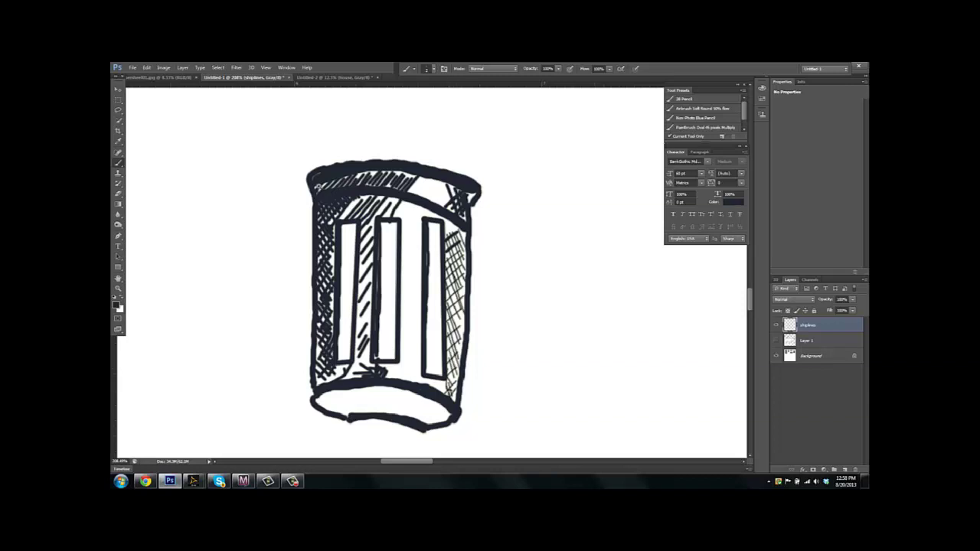
Compare the inked crow's nest with the pencil sketch by toggling the visibility of Layer 1 and the shiplines layer
{"action": "left_click", "coordinate": [319, 187], "text": "alt"}
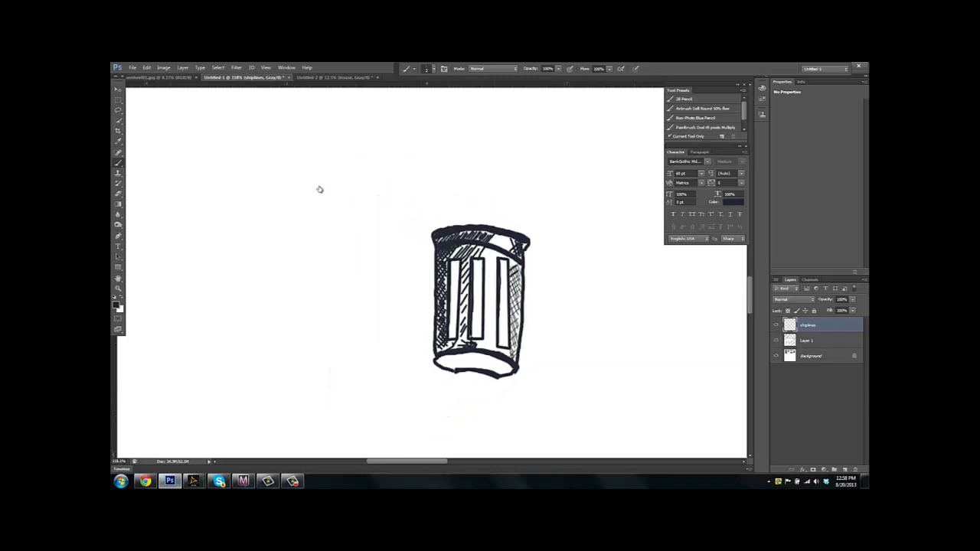
{"action": "scroll", "coordinate": [320, 186], "scroll_direction": "down", "scroll_amount": 2}
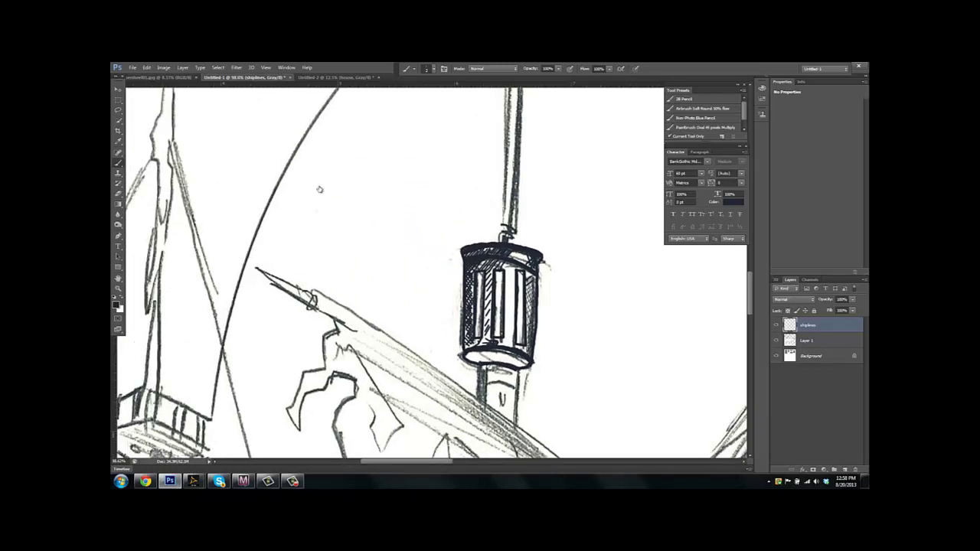
{"action": "key", "text": "ctrl+comma"}
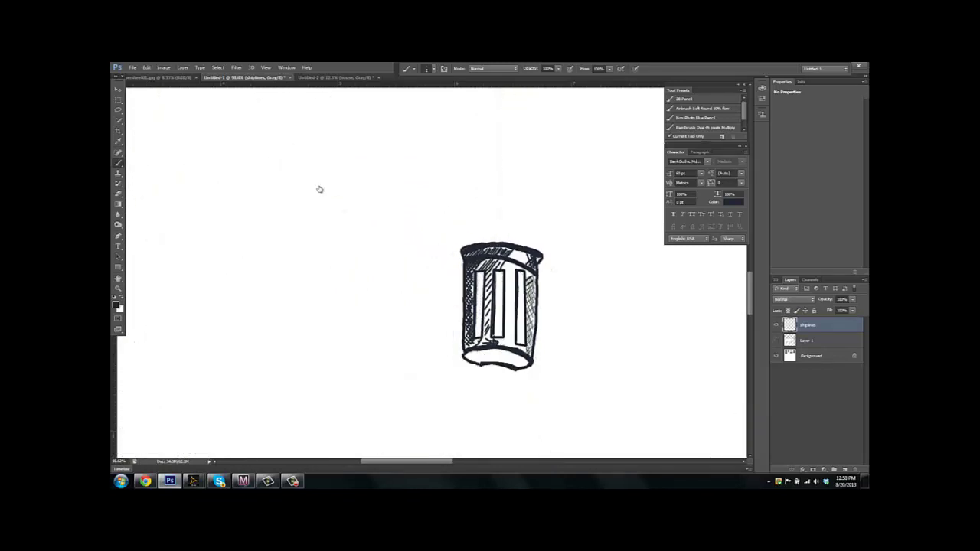
{"action": "key", "text": "ctrl+comma"}
{"action": "key", "text": "ctrl+comma"}
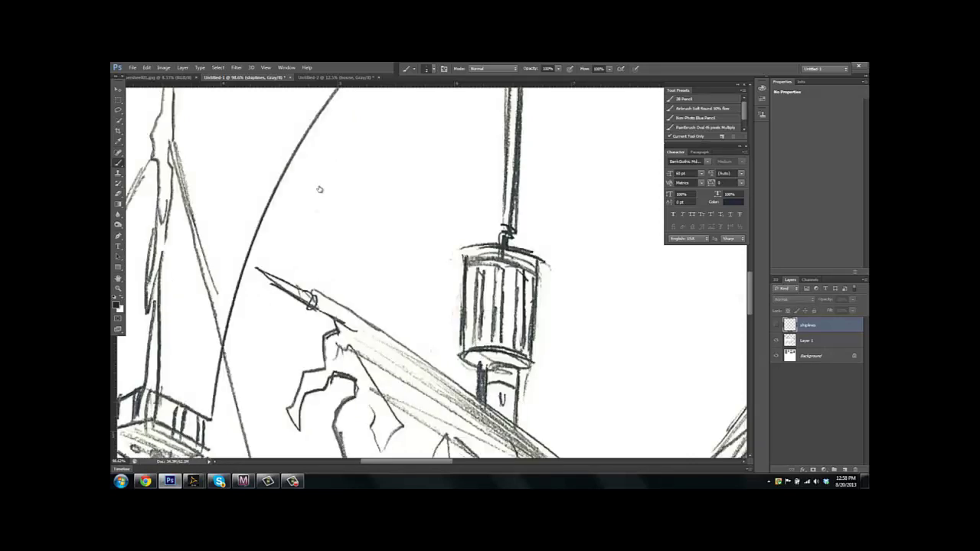
Erase the pencil crow's nest from the Layer 1 sketch with the Eraser and show the shiplines layer
{"action": "key", "text": "alt+bracketleft"}
{"action": "key", "text": "e"}
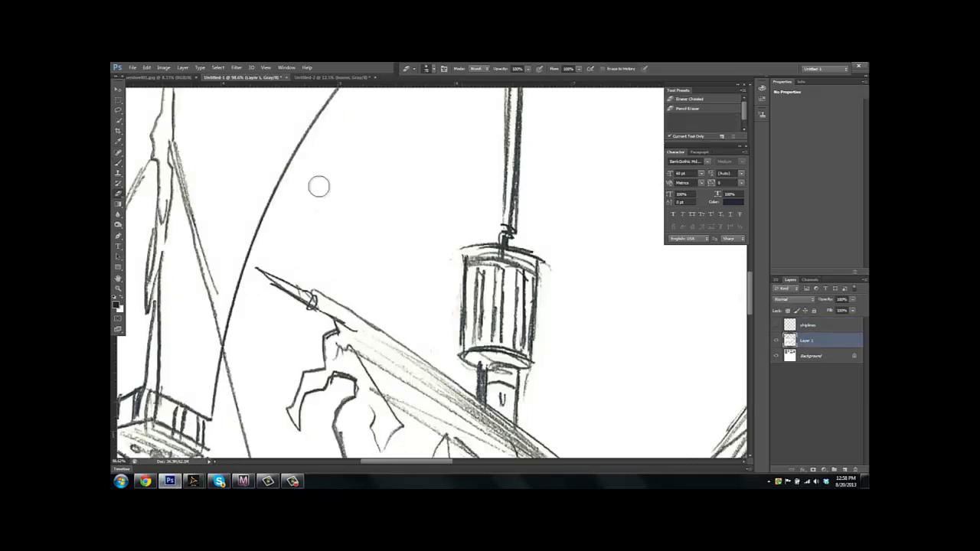
{"action": "mouse_move", "coordinate": [462, 249]}
{"action": "left_mouse_down"}
{"action": "mouse_move", "coordinate": [497, 246]}
{"action": "mouse_move", "coordinate": [527, 260]}
{"action": "mouse_move", "coordinate": [462, 310]}
{"action": "mouse_move", "coordinate": [471, 360]}
{"action": "mouse_move", "coordinate": [513, 352]}
{"action": "mouse_move", "coordinate": [528, 322]}
{"action": "mouse_move", "coordinate": [483, 299]}
{"action": "mouse_move", "coordinate": [536, 336]}
{"action": "mouse_move", "coordinate": [543, 261]}
{"action": "mouse_move", "coordinate": [524, 363]}
{"action": "mouse_move", "coordinate": [471, 371]}
{"action": "mouse_move", "coordinate": [528, 371]}
{"action": "left_mouse_up"}
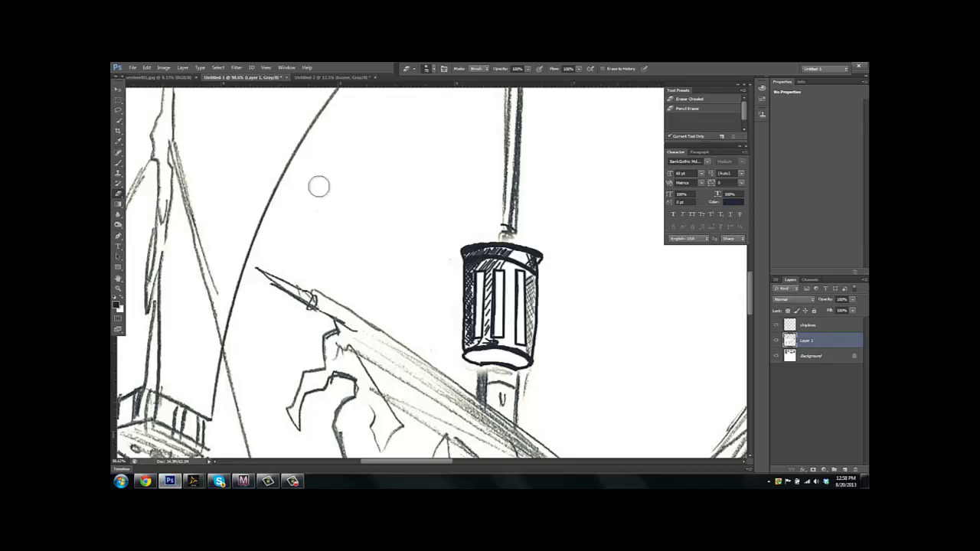
{"action": "left_click_drag", "start_coordinate": [618, 295], "coordinate": [331, 259]}
{"action": "scroll", "coordinate": [319, 186], "scroll_direction": "down", "scroll_amount": 2}
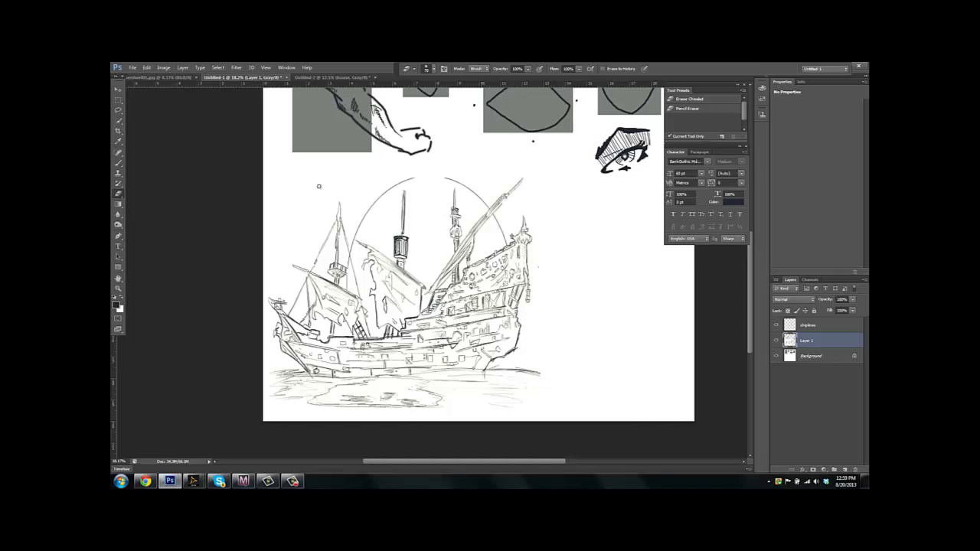
{"action": "right_click", "coordinate": [484, 213]}
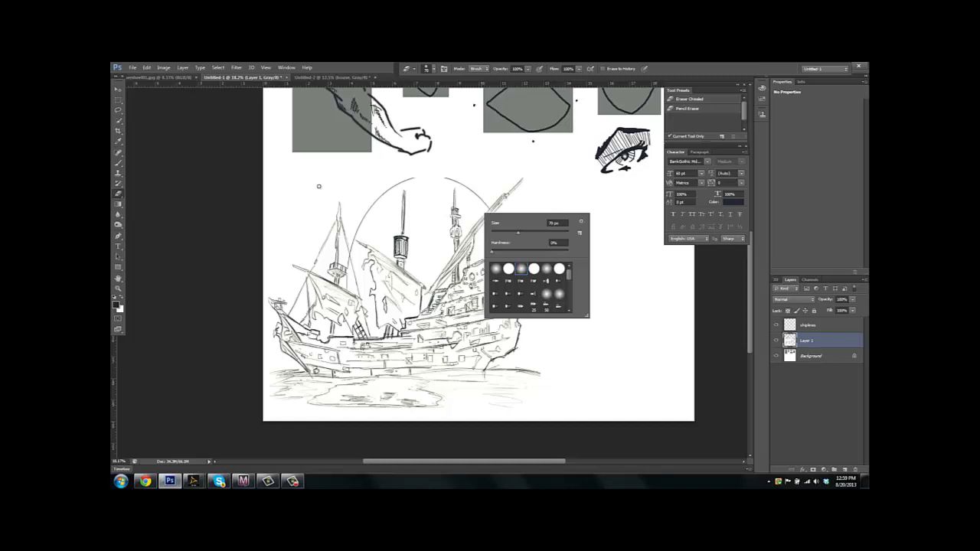
{"action": "right_click", "coordinate": [483, 214]}
{"action": "right_click", "coordinate": [484, 215]}
{"action": "right_click", "coordinate": [484, 215]}
{"action": "right_click", "coordinate": [484, 215]}
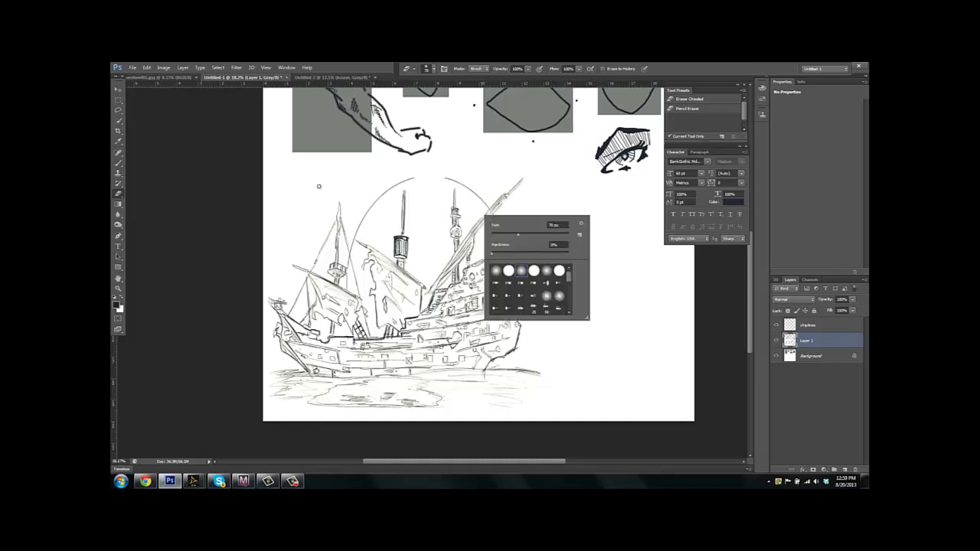
{"action": "key", "text": "Escape"}
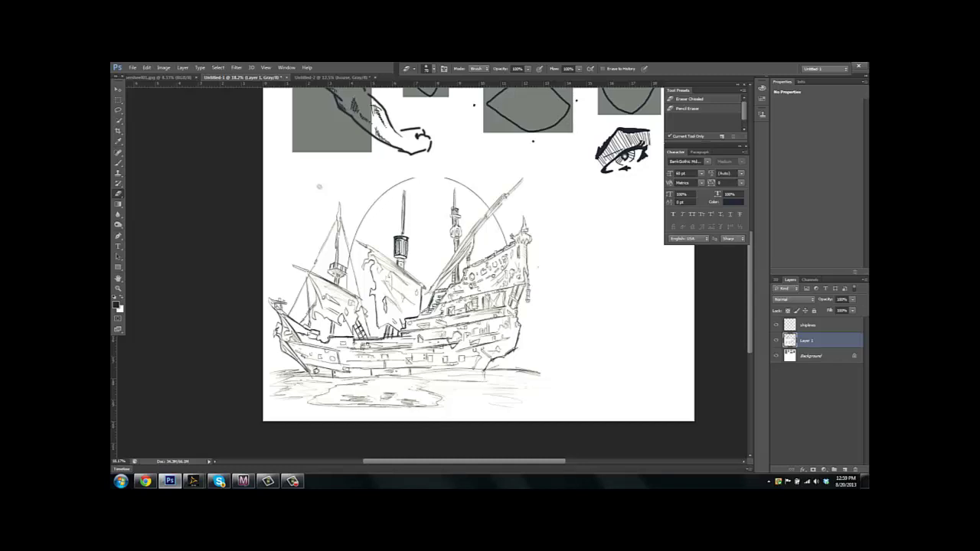
{"action": "right_click", "coordinate": [319, 186]}
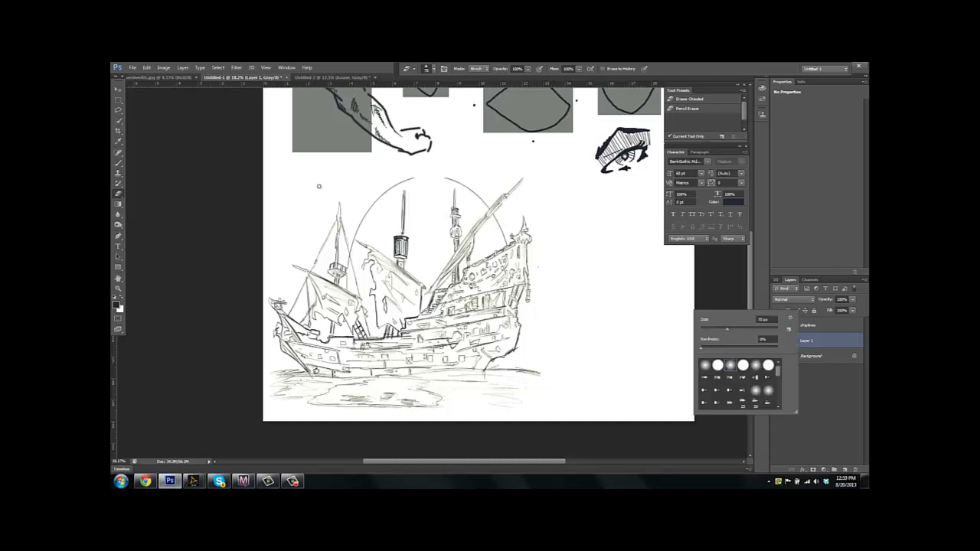
{"action": "key", "text": "Escape"}
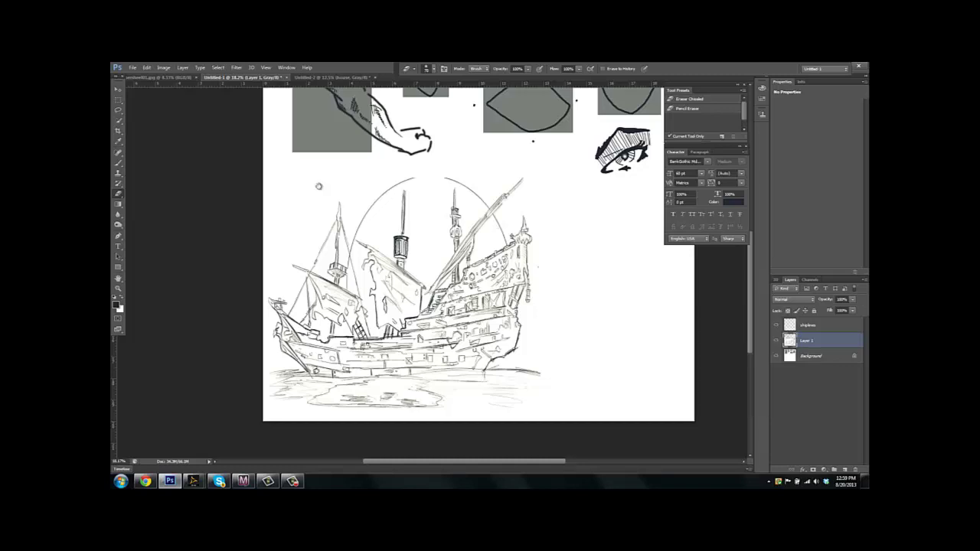
Use the Brush on the shiplines layer to hatch the right pointed arch beneath the stern tower's turret
{"action": "left_click_drag", "start_coordinate": [318, 186], "coordinate": [284, 221]}
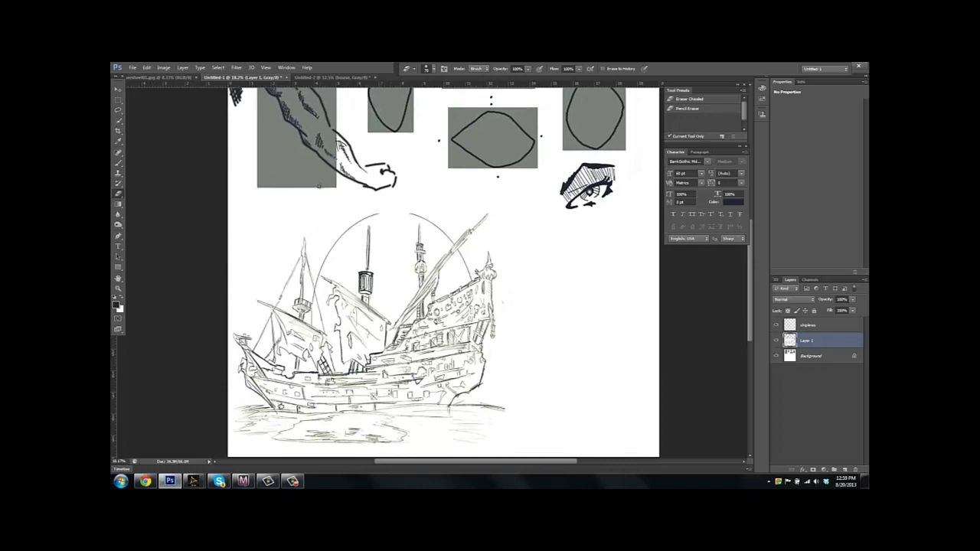
{"action": "scroll", "coordinate": [319, 186], "scroll_direction": "up", "scroll_amount": 5}
{"action": "scroll", "coordinate": [319, 186], "scroll_direction": "down", "scroll_amount": 2}
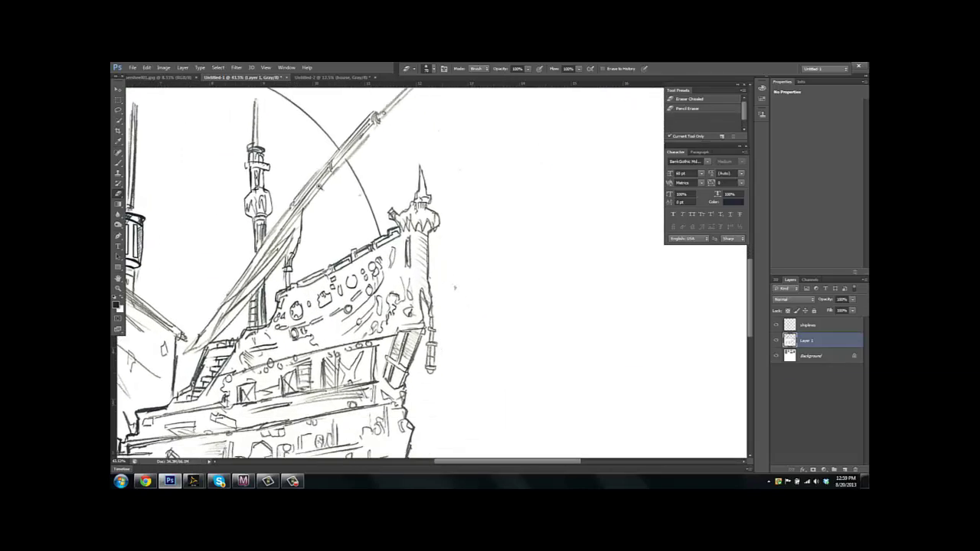
{"action": "scroll", "coordinate": [318, 186], "scroll_direction": "up", "scroll_amount": 2}
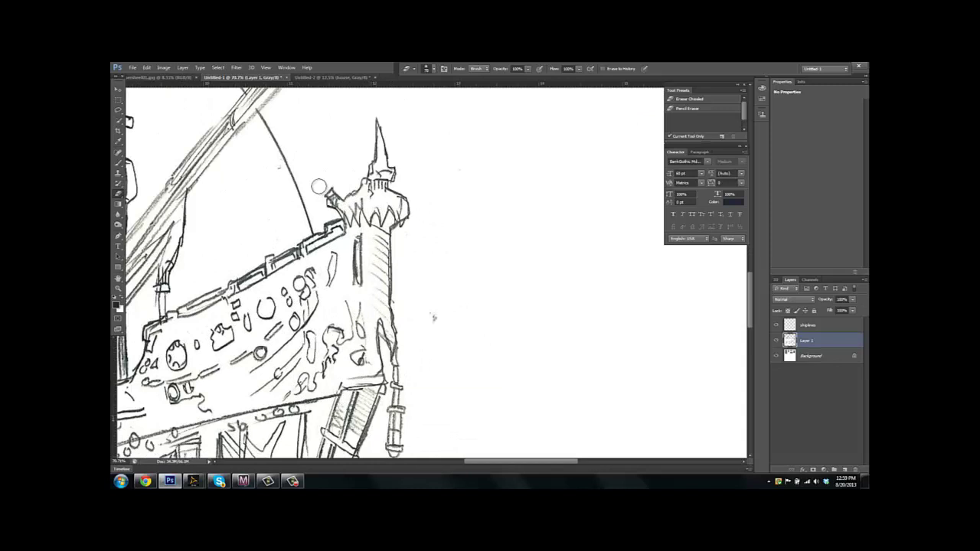
{"action": "key", "text": "b"}
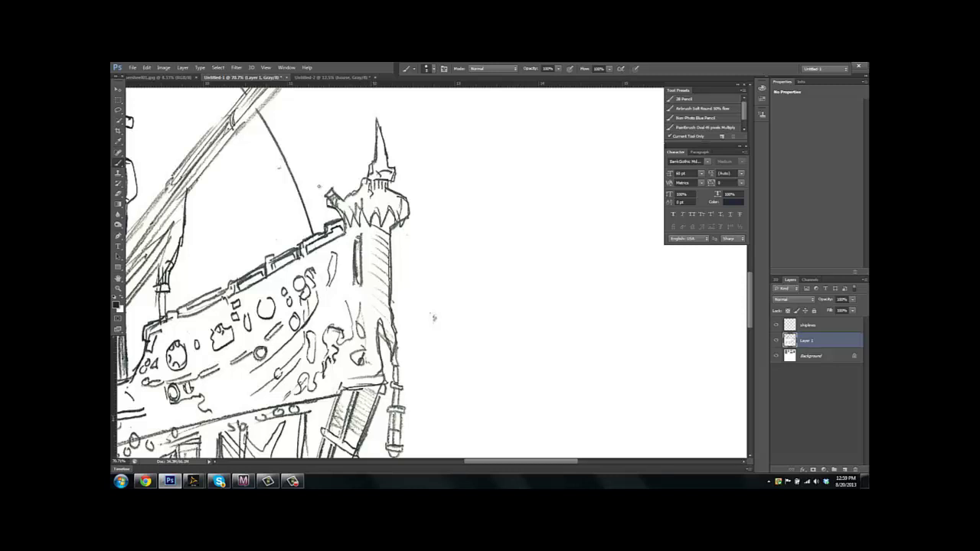
{"action": "key", "text": "alt+bracketright"}
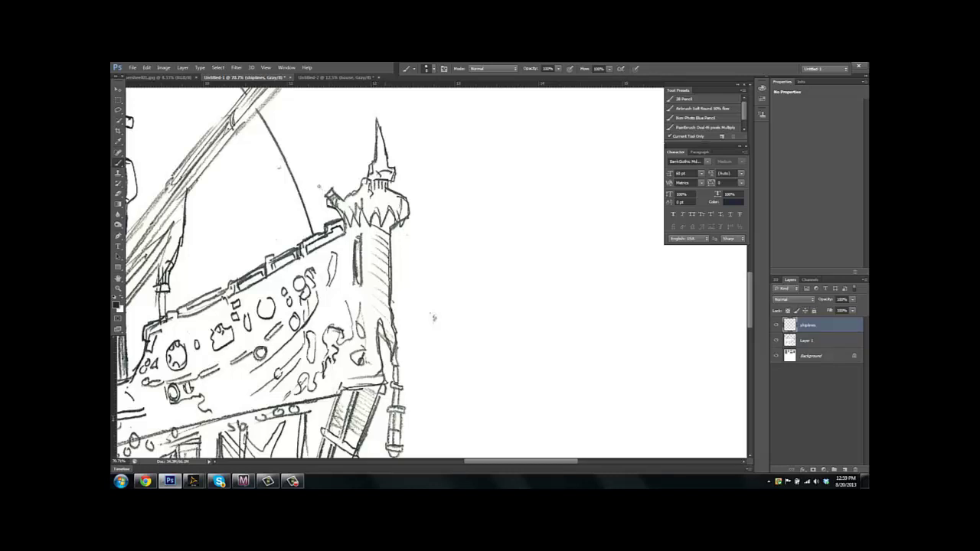
{"action": "scroll", "coordinate": [399, 222], "scroll_direction": "up", "scroll_amount": 3}
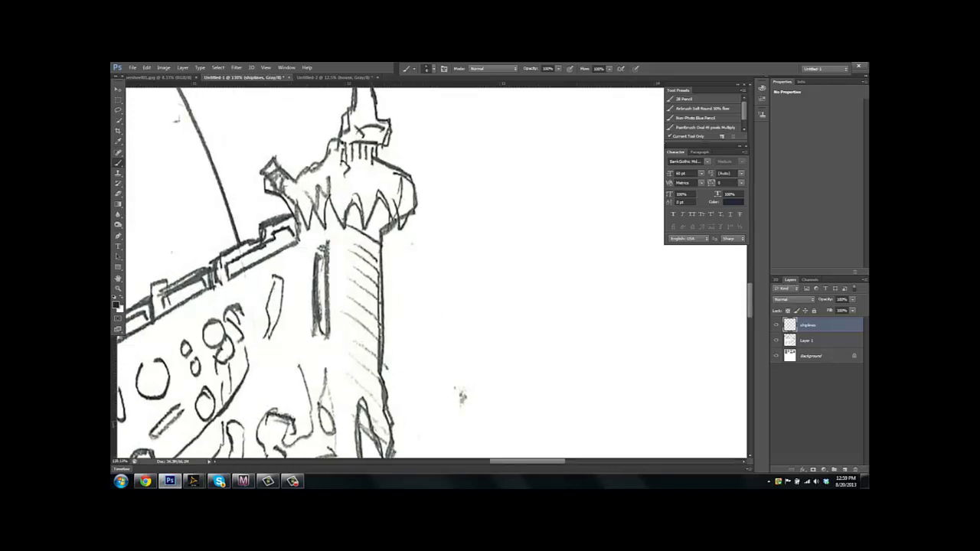
{"action": "left_click_drag", "start_coordinate": [366, 239], "coordinate": [391, 198]}
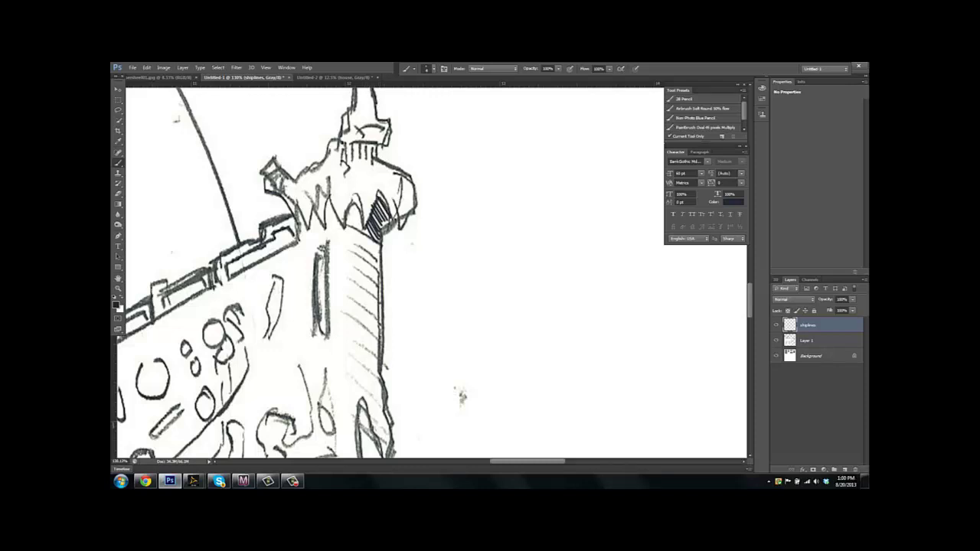
Shade inside the stern tower's left arch and cross-hatch the right side of the tower shaft
{"action": "mouse_move", "coordinate": [347, 231]}
{"action": "left_mouse_down"}
{"action": "mouse_move", "coordinate": [357, 202]}
{"action": "mouse_move", "coordinate": [353, 218]}
{"action": "mouse_move", "coordinate": [383, 200]}
{"action": "mouse_move", "coordinate": [383, 279]}
{"action": "mouse_move", "coordinate": [380, 263]}
{"action": "left_mouse_up"}
{"action": "mouse_move", "coordinate": [370, 240]}
{"action": "left_mouse_down"}
{"action": "mouse_move", "coordinate": [381, 254]}
{"action": "mouse_move", "coordinate": [377, 325]}
{"action": "left_mouse_up"}
{"action": "left_click_drag", "start_coordinate": [372, 321], "coordinate": [380, 349]}
{"action": "left_click_drag", "start_coordinate": [360, 327], "coordinate": [378, 371]}
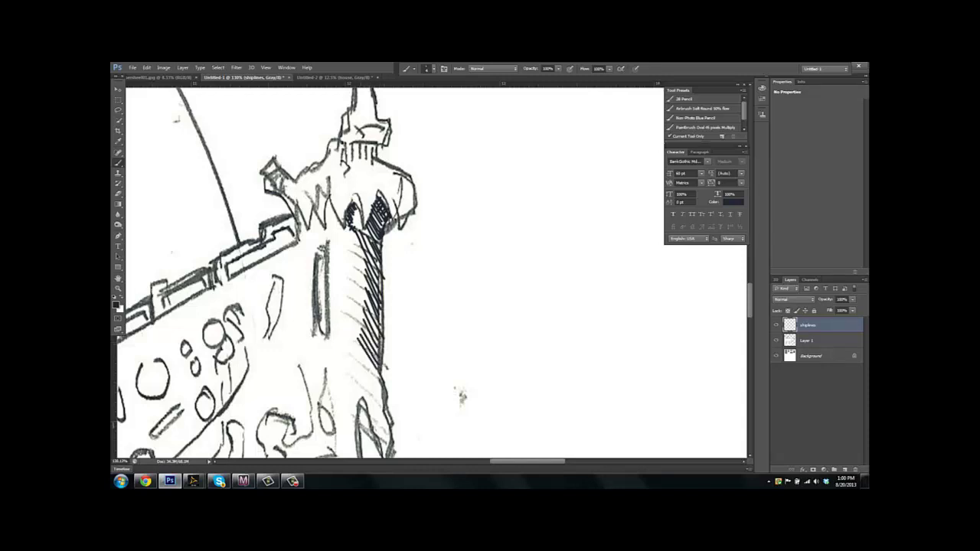
{"action": "mouse_move", "coordinate": [358, 231]}
{"action": "left_mouse_down"}
{"action": "mouse_move", "coordinate": [374, 248]}
{"action": "mouse_move", "coordinate": [376, 315]}
{"action": "left_mouse_up"}
{"action": "mouse_move", "coordinate": [368, 304]}
{"action": "left_mouse_down"}
{"action": "mouse_move", "coordinate": [379, 326]}
{"action": "mouse_move", "coordinate": [361, 338]}
{"action": "mouse_move", "coordinate": [375, 369]}
{"action": "left_mouse_up"}
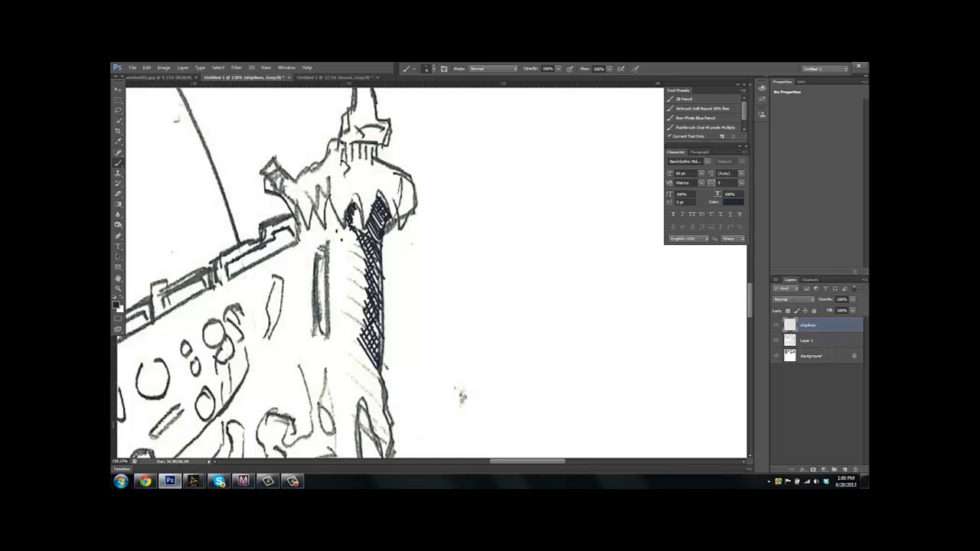
Ink short hatch marks and slanted strokes down the left side of the stern tower's shaft
{"action": "left_click_drag", "start_coordinate": [341, 240], "coordinate": [351, 290]}
{"action": "left_click_drag", "start_coordinate": [342, 244], "coordinate": [335, 253]}
{"action": "left_click_drag", "start_coordinate": [343, 247], "coordinate": [342, 256]}
{"action": "left_click_drag", "start_coordinate": [345, 257], "coordinate": [344, 273]}
{"action": "left_click_drag", "start_coordinate": [338, 228], "coordinate": [346, 271]}
{"action": "mouse_move", "coordinate": [343, 239]}
{"action": "left_mouse_down"}
{"action": "mouse_move", "coordinate": [339, 279]}
{"action": "mouse_move", "coordinate": [335, 271]}
{"action": "mouse_move", "coordinate": [347, 305]}
{"action": "left_mouse_up"}
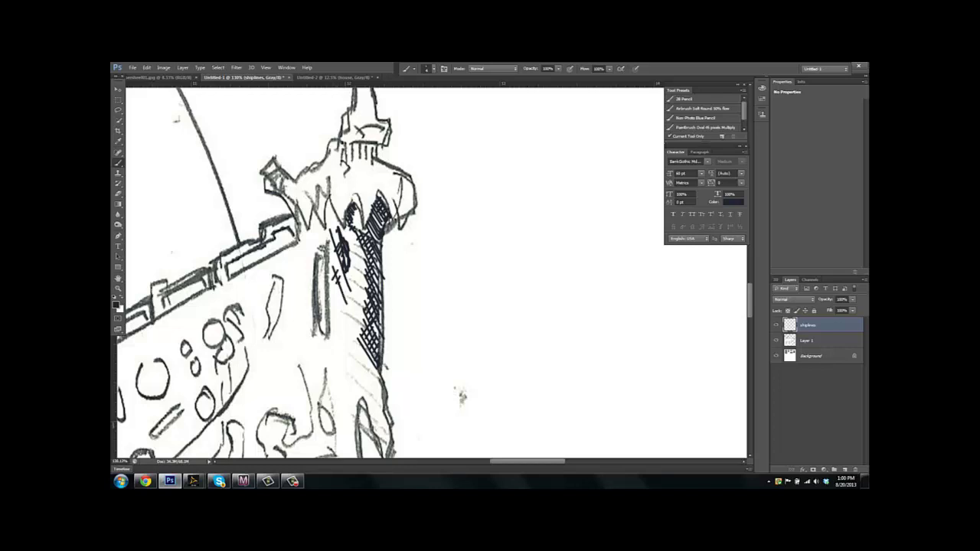
{"action": "left_click_drag", "start_coordinate": [337, 258], "coordinate": [355, 309]}
Ink the outlines of the two arches and the tower's right edge, and hatch the shaft's middle with fine diagonal strokes
{"action": "left_click_drag", "start_coordinate": [381, 190], "coordinate": [390, 211]}
{"action": "mouse_move", "coordinate": [382, 196]}
{"action": "left_mouse_down"}
{"action": "mouse_move", "coordinate": [388, 207]}
{"action": "mouse_move", "coordinate": [379, 202]}
{"action": "mouse_move", "coordinate": [363, 219]}
{"action": "left_mouse_up"}
{"action": "mouse_move", "coordinate": [356, 196]}
{"action": "left_mouse_down"}
{"action": "mouse_move", "coordinate": [365, 222]}
{"action": "mouse_move", "coordinate": [357, 203]}
{"action": "mouse_move", "coordinate": [390, 231]}
{"action": "mouse_move", "coordinate": [383, 288]}
{"action": "left_mouse_up"}
{"action": "left_click_drag", "start_coordinate": [385, 284], "coordinate": [381, 328]}
{"action": "left_click_drag", "start_coordinate": [383, 323], "coordinate": [382, 358]}
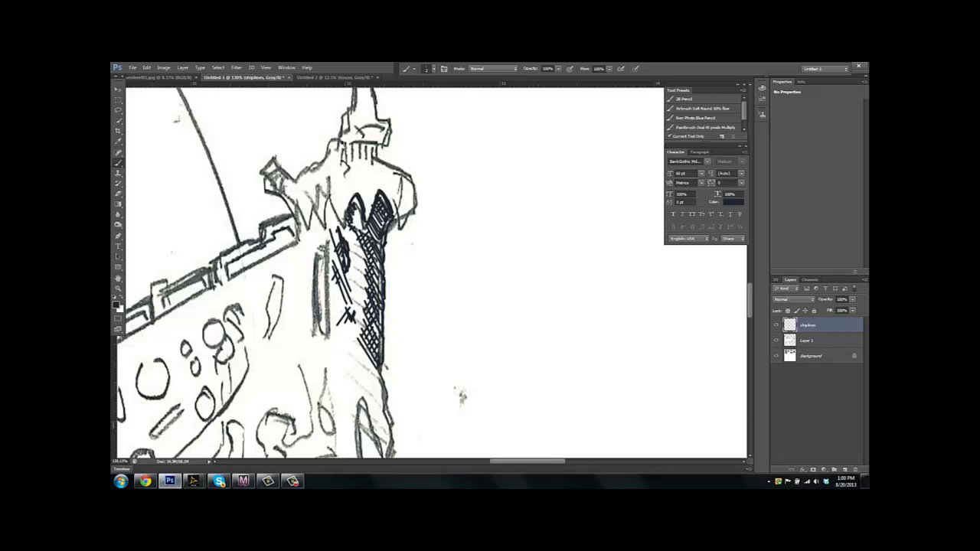
{"action": "left_click_drag", "start_coordinate": [346, 231], "coordinate": [365, 326]}
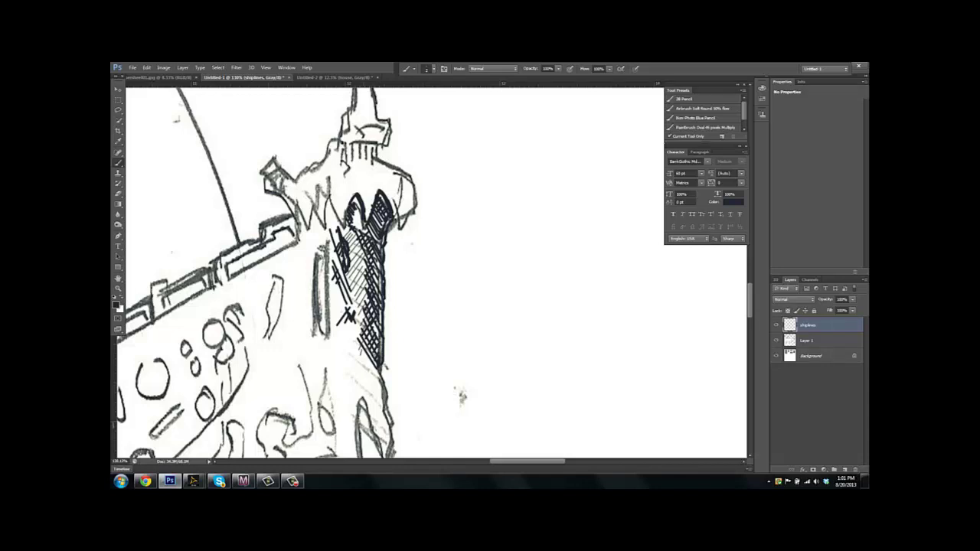
Cross-hatch the middle of the stern tower's shaft with fine diagonal strokes running opposite to the existing hatching
{"action": "mouse_move", "coordinate": [348, 233]}
{"action": "left_mouse_down"}
{"action": "mouse_move", "coordinate": [369, 261]}
{"action": "mouse_move", "coordinate": [367, 318]}
{"action": "left_mouse_up"}
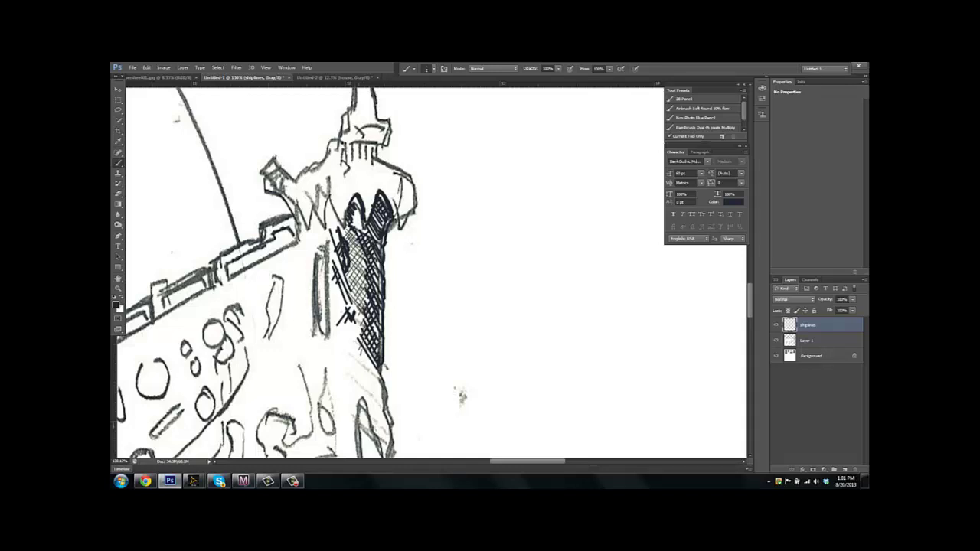
{"action": "scroll", "coordinate": [459, 396], "scroll_direction": "down", "scroll_amount": 5}
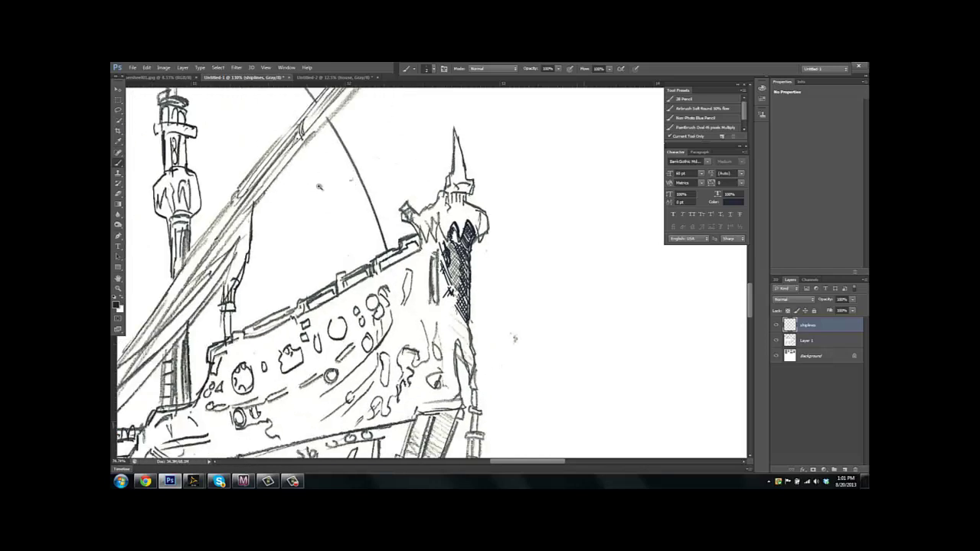
{"action": "scroll", "coordinate": [319, 186], "scroll_direction": "down", "scroll_amount": 1}
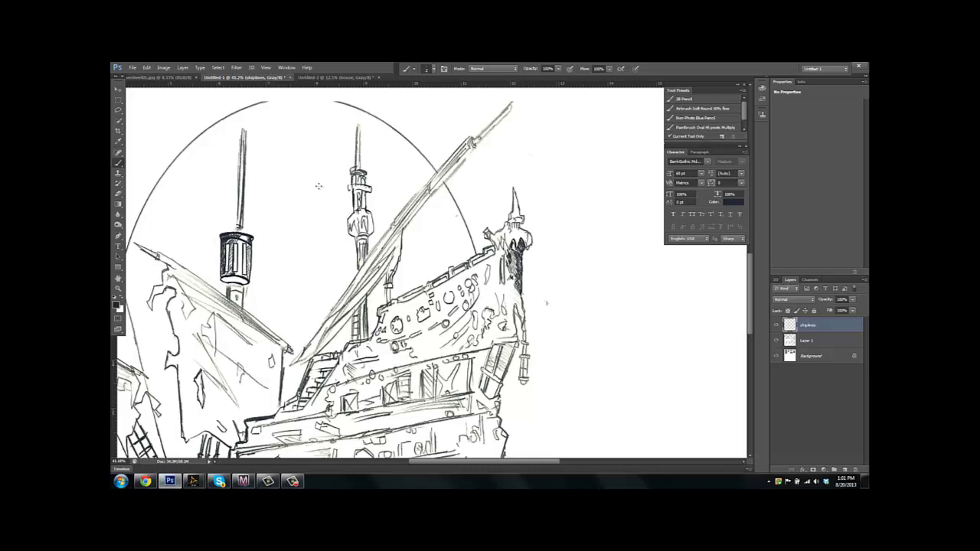
{"action": "scroll", "coordinate": [319, 186], "scroll_direction": "down", "scroll_amount": 4}
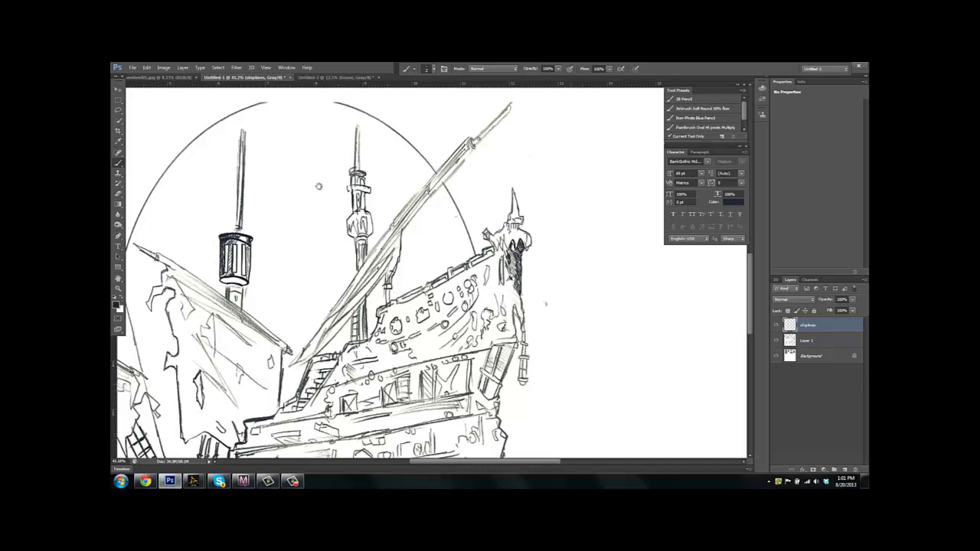
{"action": "scroll", "coordinate": [319, 186], "scroll_direction": "down", "scroll_amount": 2}
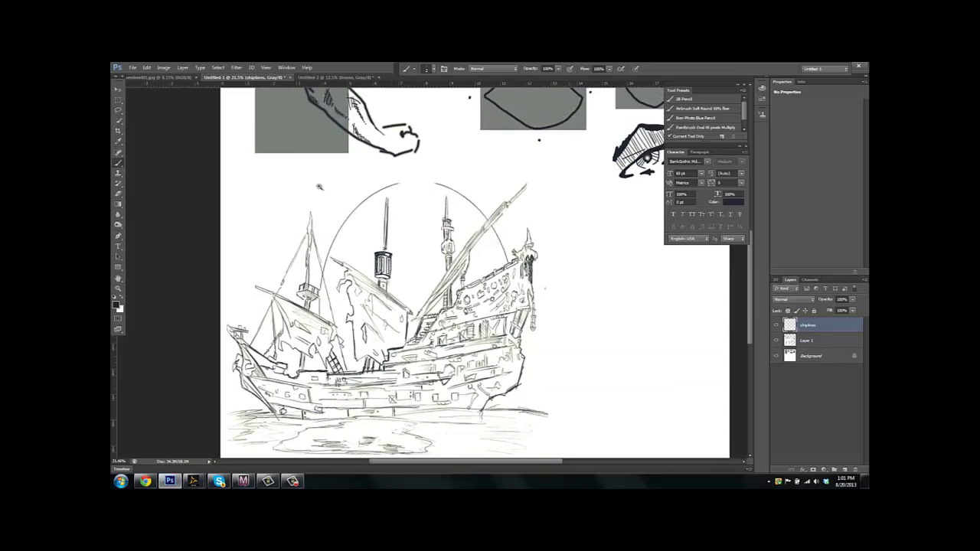
{"action": "scroll", "coordinate": [320, 186], "scroll_direction": "down", "scroll_amount": 2}
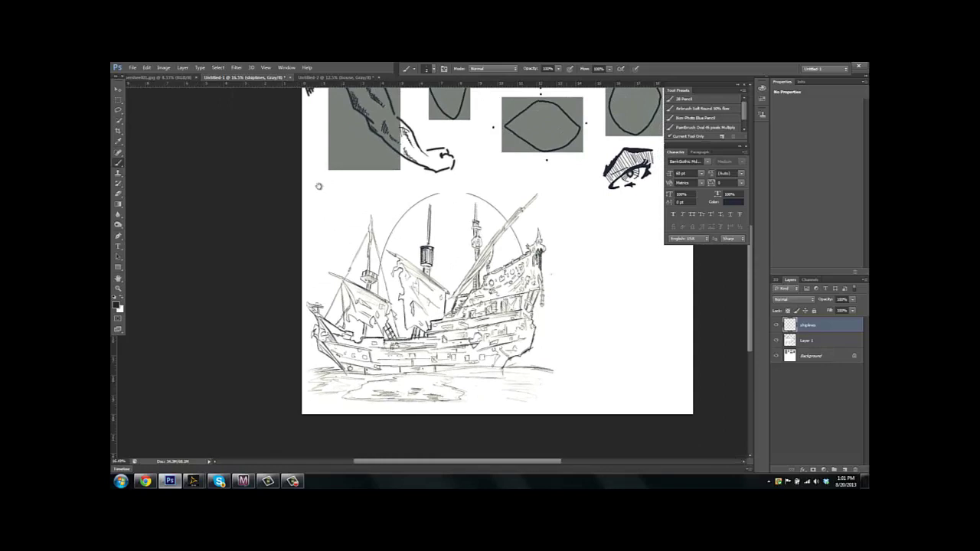
Hatch the left tip of the upper horizontal almond shape with dense vertical strokes at full brush opacity
{"action": "left_click_drag", "start_coordinate": [318, 186], "coordinate": [267, 222]}
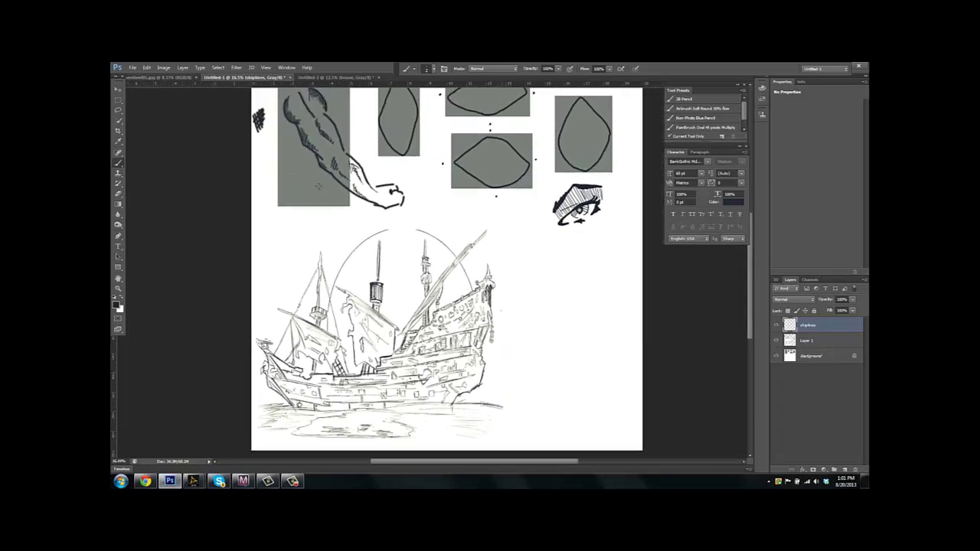
{"action": "left_click_drag", "start_coordinate": [319, 186], "coordinate": [329, 297]}
{"action": "left_click_drag", "start_coordinate": [318, 186], "coordinate": [356, 186]}
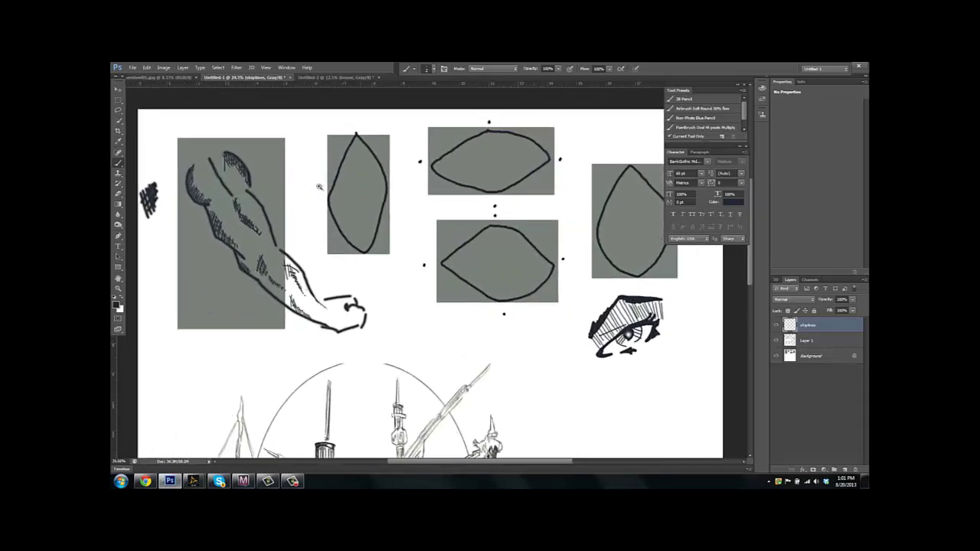
{"action": "scroll", "coordinate": [319, 186], "scroll_direction": "up", "scroll_amount": 2}
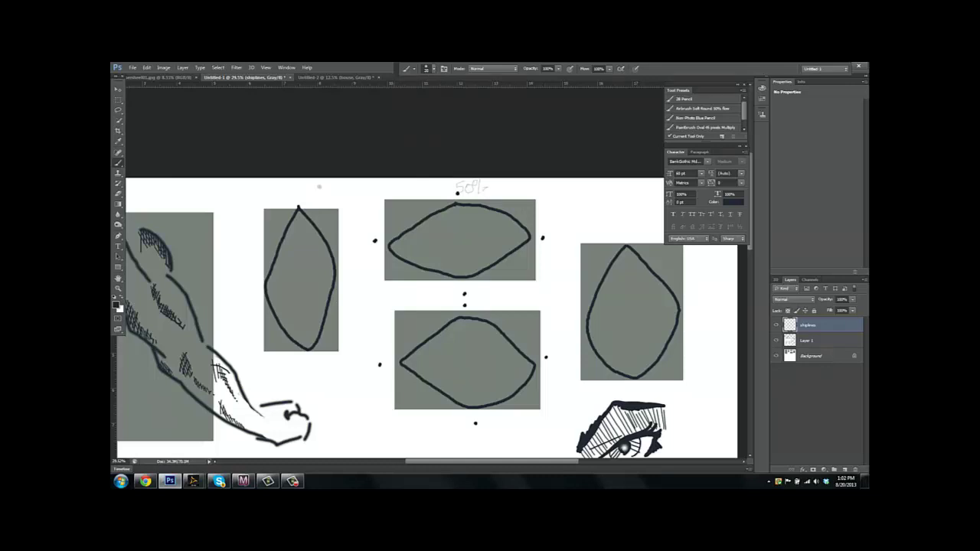
{"action": "left_click_drag", "start_coordinate": [393, 242], "coordinate": [413, 262]}
{"action": "mouse_move", "coordinate": [416, 228]}
{"action": "left_mouse_down"}
{"action": "mouse_move", "coordinate": [416, 262]}
{"action": "mouse_move", "coordinate": [428, 268]}
{"action": "left_mouse_up"}
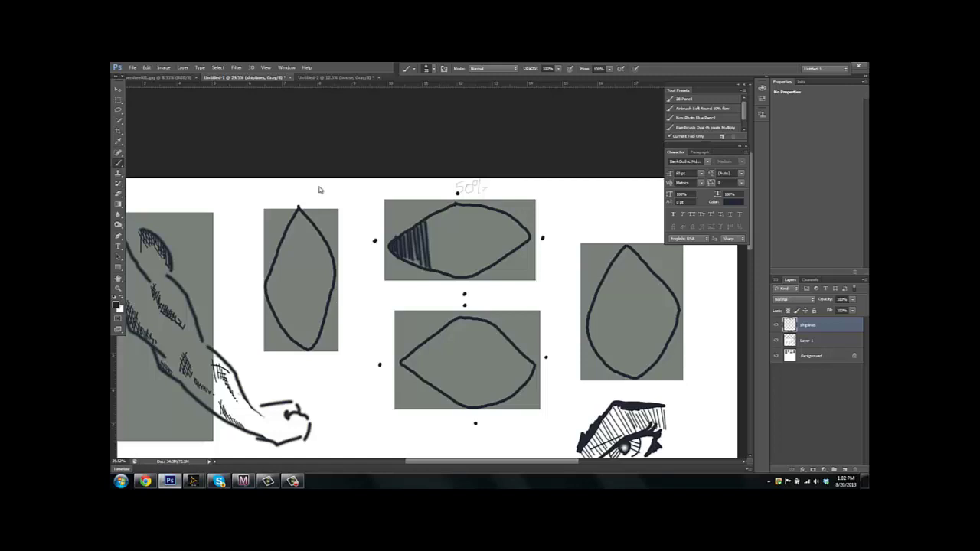
Reduce the brush opacity to 57% and extend the vertical hatching toward the middle of the upper almond shape
{"action": "key", "text": "8"}
{"action": "key", "text": "7"}
{"action": "key", "text": "5"}
{"action": "key", "text": "7"}
{"action": "left_click_drag", "start_coordinate": [430, 220], "coordinate": [435, 261]}
{"action": "mouse_move", "coordinate": [439, 215]}
{"action": "left_mouse_down"}
{"action": "mouse_move", "coordinate": [438, 268]}
{"action": "mouse_move", "coordinate": [443, 221]}
{"action": "mouse_move", "coordinate": [444, 277]}
{"action": "mouse_move", "coordinate": [448, 268]}
{"action": "left_mouse_up"}
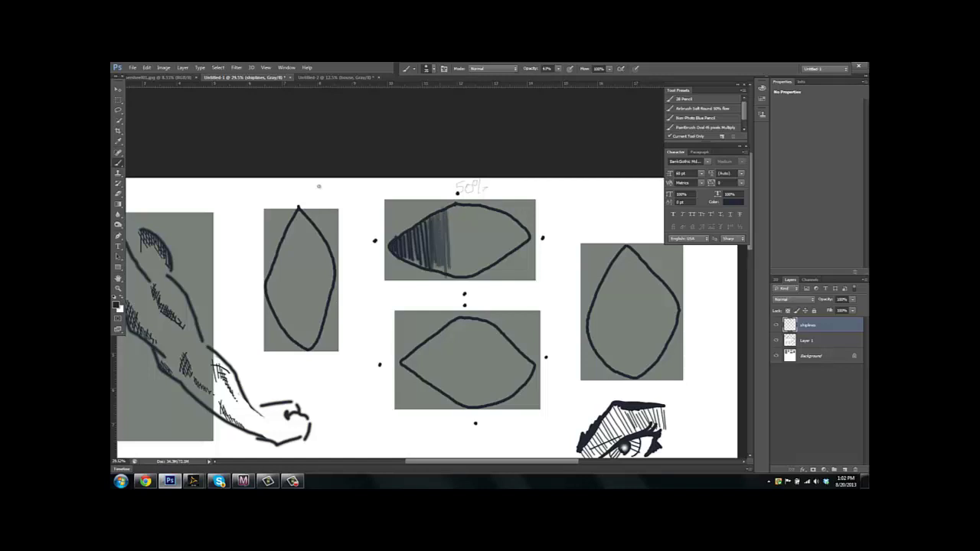
Lower the brush opacity in stages and carry progressively lighter vertical strokes past the middle of the upper almond shape
{"action": "left_click", "coordinate": [558, 69]}
{"action": "key", "text": "Return"}
{"action": "left_click_drag", "start_coordinate": [451, 209], "coordinate": [458, 274]}
{"action": "left_click", "coordinate": [557, 69]}
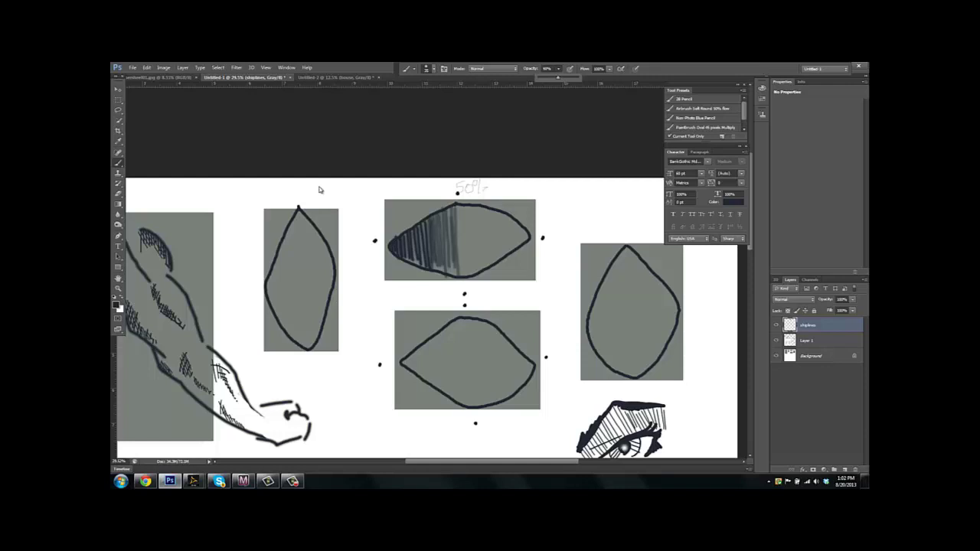
{"action": "left_click_drag", "start_coordinate": [458, 207], "coordinate": [466, 268]}
{"action": "left_click", "coordinate": [558, 69]}
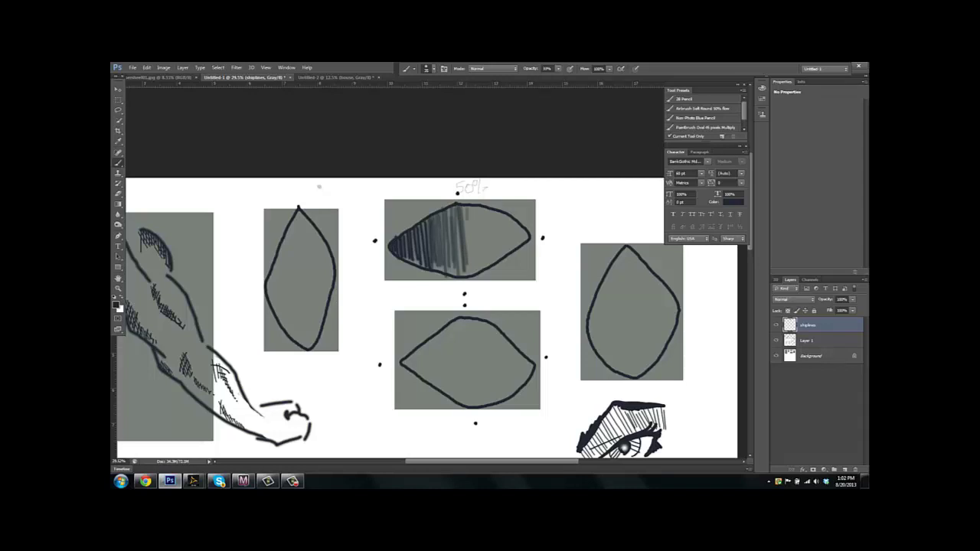
{"action": "mouse_move", "coordinate": [470, 207]}
{"action": "left_mouse_down"}
{"action": "mouse_move", "coordinate": [469, 263]}
{"action": "mouse_move", "coordinate": [477, 264]}
{"action": "left_mouse_up"}
{"action": "left_click_drag", "start_coordinate": [479, 207], "coordinate": [484, 261]}
Set the brush opacity to 27% and add lighter vertical strokes right of the existing hatching in the upper almond
{"action": "key", "text": "1"}
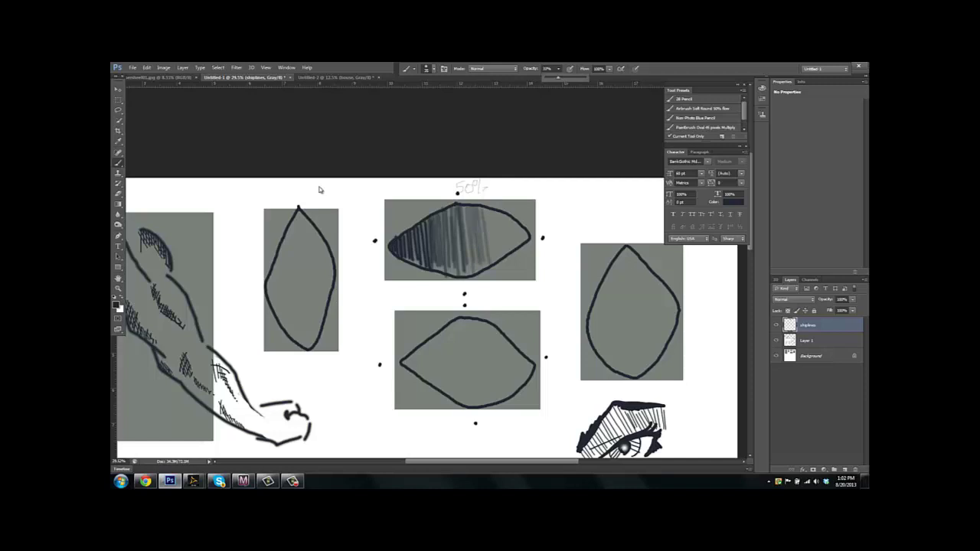
{"action": "key", "text": "Left"}
{"action": "key", "text": "Left"}
{"action": "key", "text": "Left"}
{"action": "key", "text": "Left"}
{"action": "key", "text": "Left"}
{"action": "mouse_move", "coordinate": [492, 208]}
{"action": "left_mouse_down"}
{"action": "mouse_move", "coordinate": [491, 263]}
{"action": "mouse_move", "coordinate": [500, 254]}
{"action": "left_mouse_up"}
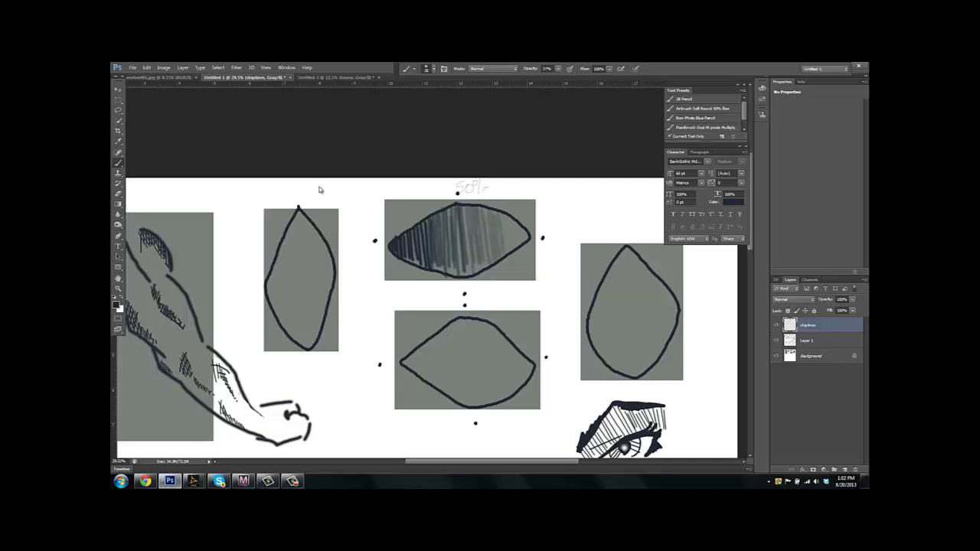
Finish the fade at the upper almond's right tip with faint strokes, reducing the brush opacity to 16% and 8%
{"action": "key", "text": "2"}
{"action": "key", "text": "7"}
{"action": "key", "text": "1"}
{"action": "key", "text": "6"}
{"action": "key", "text": "Return"}
{"action": "left_click_drag", "start_coordinate": [505, 214], "coordinate": [508, 246]}
{"action": "key", "text": "0"}
{"action": "key", "text": "8"}
Select the hatched interior of the upper almond with the Lasso and open the Gaussian Blur filter for it
{"action": "key", "text": "l"}
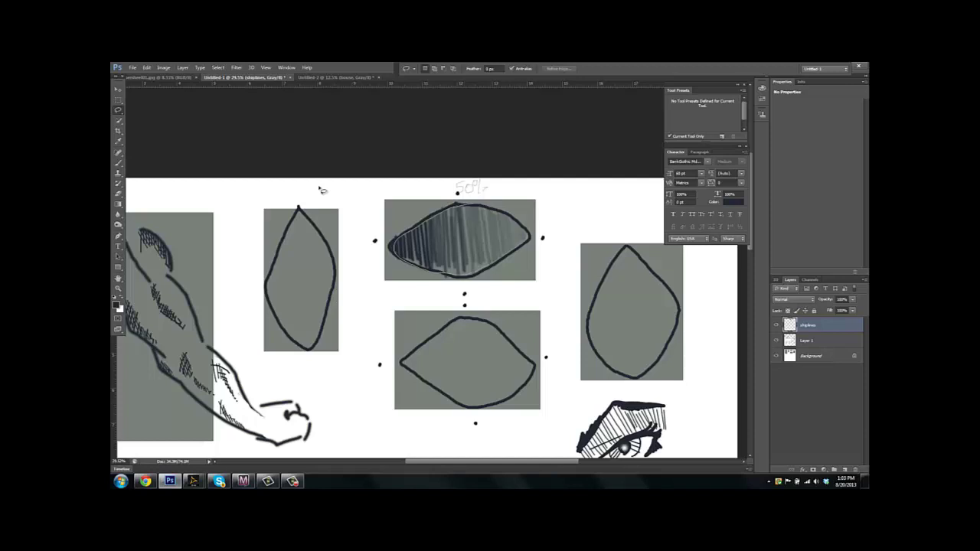
{"action": "key", "text": "ctrl+shift+d"}
{"action": "key", "text": "alt+t"}
{"action": "key", "text": "Down"}
{"action": "key", "text": "Down"}
{"action": "key", "text": "Down"}
{"action": "key", "text": "Down"}
{"action": "key", "text": "Down"}
{"action": "key", "text": "Down"}
{"action": "key", "text": "Down"}
{"action": "key", "text": "Down"}
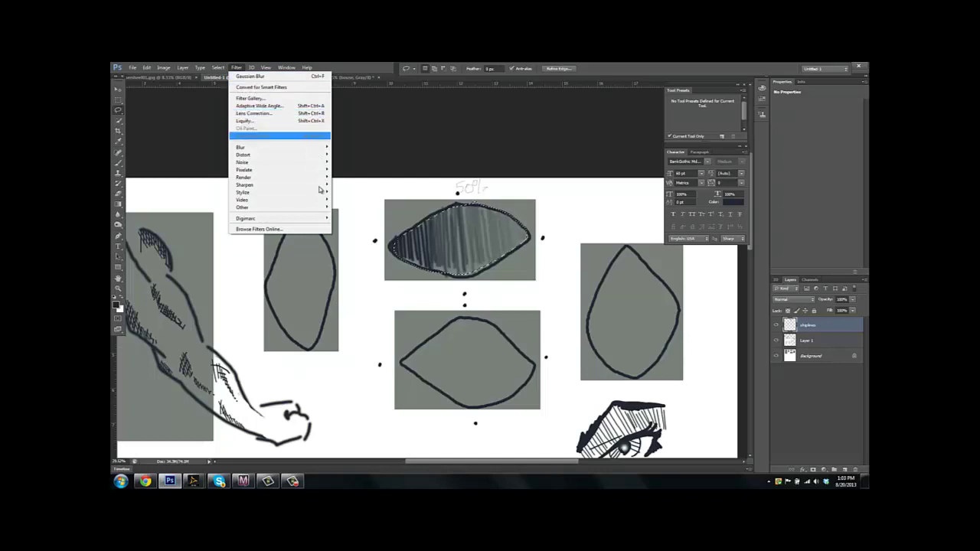
{"action": "key", "text": "Right"}
{"action": "key", "text": "Down"}
{"action": "key", "text": "Down"}
{"action": "key", "text": "Down"}
{"action": "key", "text": "Down"}
{"action": "key", "text": "Down"}
{"action": "key", "text": "Down"}
{"action": "key", "text": "Down"}
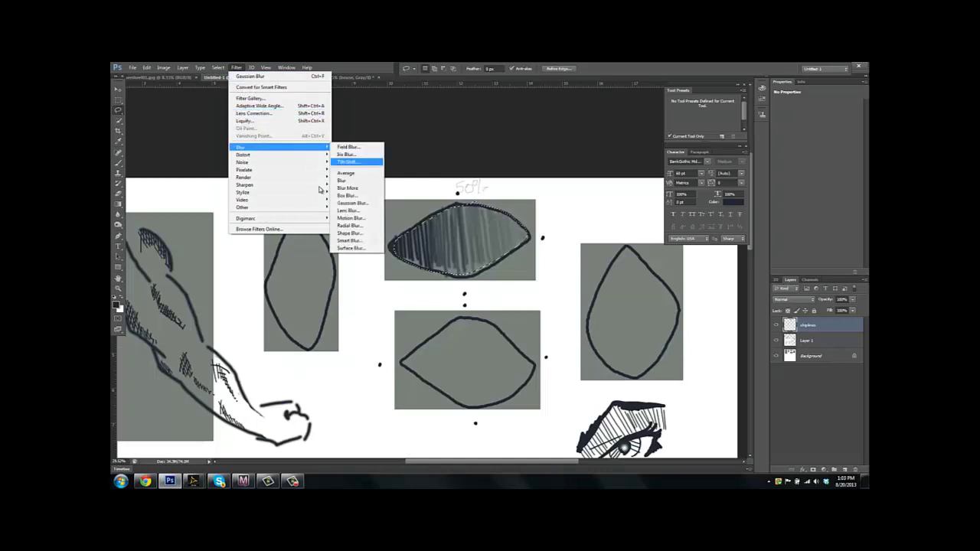
{"action": "key", "text": "Return"}
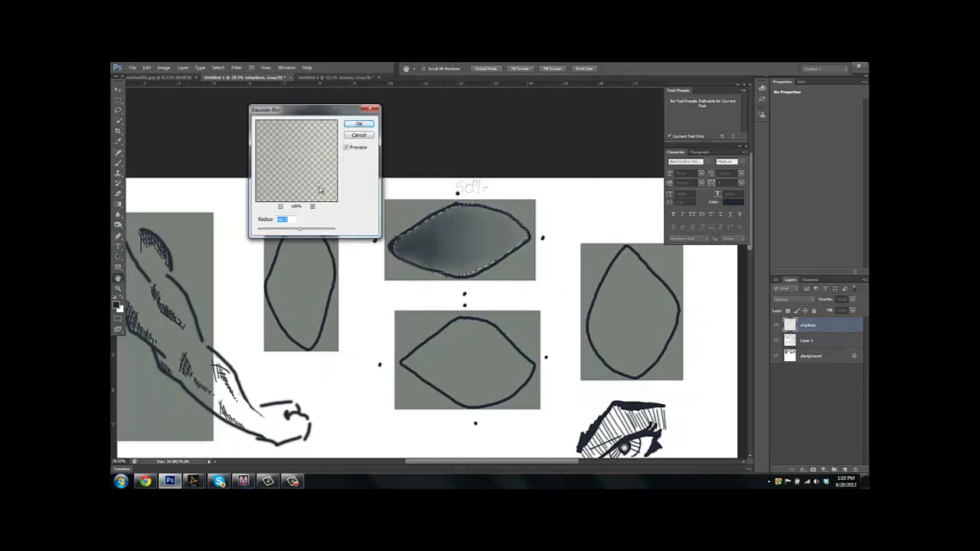
Try a Gaussian Blur radius close to the minimum on the selected hatching
{"action": "type", "text": "1.7"}
{"action": "key", "text": "Down"}
{"action": "key", "text": "Down"}
{"action": "key", "text": "Down"}
{"action": "key", "text": "Down"}
{"action": "key", "text": "Down"}
{"action": "key", "text": "Down"}
{"action": "key", "text": "Down"}
{"action": "key", "text": "Down"}
{"action": "key", "text": "Down"}
{"action": "key", "text": "Down"}
{"action": "key", "text": "Down"}
{"action": "key", "text": "Down"}
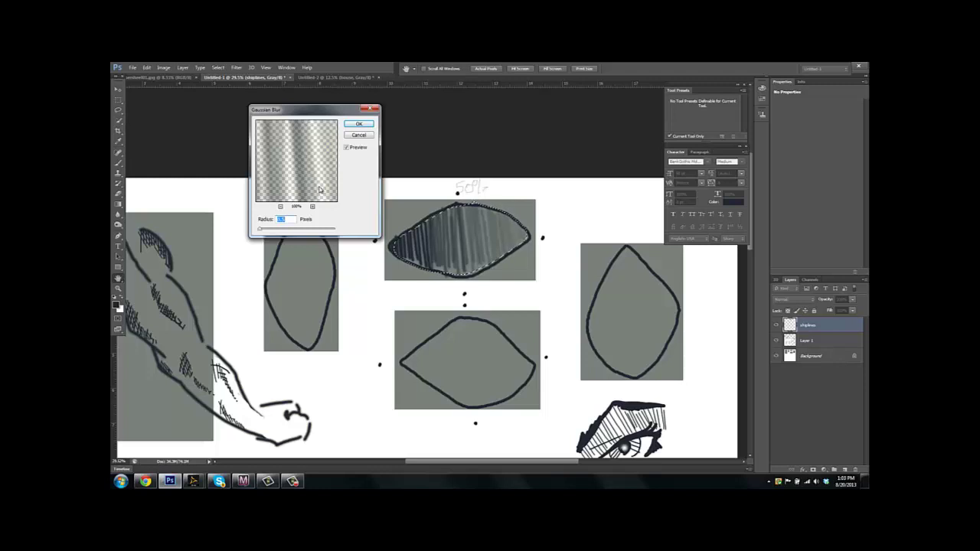
Raise the Gaussian Blur radius until the strokes blend into a soft gradient, apply the blur and deselect the almond
{"action": "type", "text": "8.8"}
{"action": "key", "text": "Tab"}
{"action": "key", "text": "Up"}
{"action": "key", "text": "shift+Up"}
{"action": "key", "text": "shift+Up"}
{"action": "key", "text": "shift+Up"}
{"action": "key", "text": "shift+Up"}
{"action": "key", "text": "shift+Up"}
{"action": "key", "text": "shift+Up"}
{"action": "key", "text": "shift+Up"}
{"action": "key", "text": "shift+Up"}
{"action": "key", "text": "shift+Up"}
{"action": "key", "text": "shift+Up"}
{"action": "key", "text": "shift+Up"}
{"action": "key", "text": "shift+Up"}
{"action": "key", "text": "shift+Up"}
{"action": "key", "text": "shift+Up"}
{"action": "key", "text": "shift+Up"}
{"action": "key", "text": "shift+Up"}
{"action": "key", "text": "shift+Up"}
{"action": "key", "text": "shift+Up"}
{"action": "key", "text": "shift+Up"}
{"action": "key", "text": "shift+Up"}
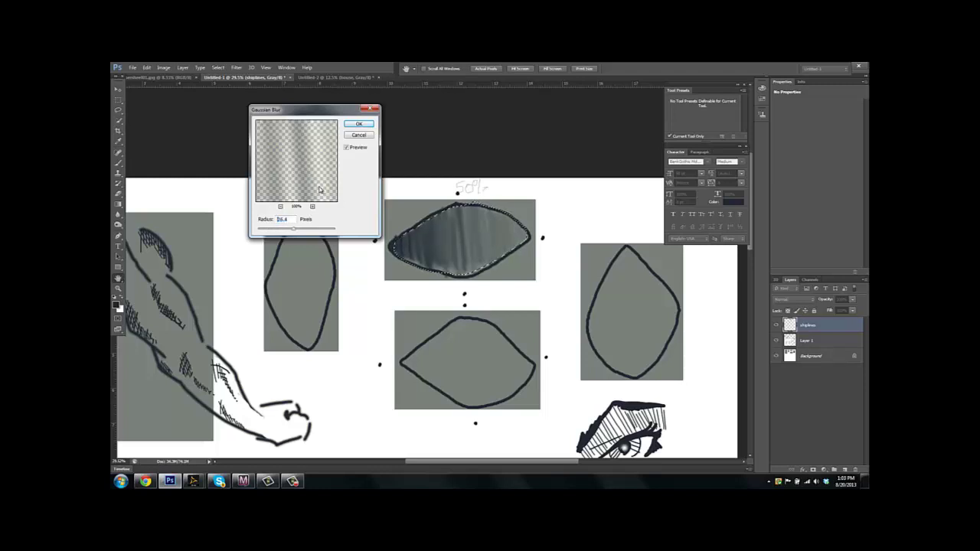
{"action": "key", "text": "Up"}
{"action": "key", "text": "Down"}
{"action": "key", "text": "Down"}
{"action": "key", "text": "Return"}
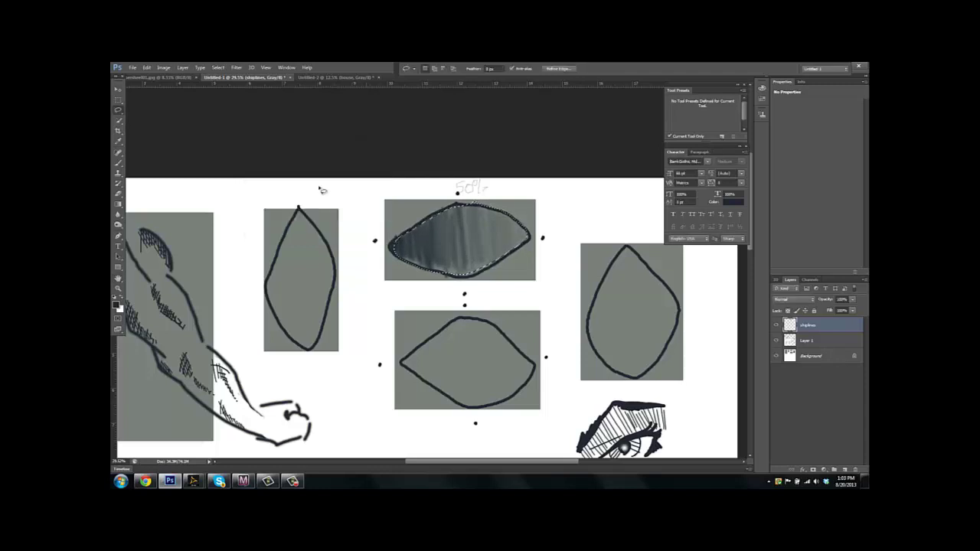
{"action": "key", "text": "ctrl+d"}
Create a new grayscale document 20 inches wide and 20 inches high with a white background
{"action": "scroll", "coordinate": [319, 187], "scroll_direction": "down", "scroll_amount": 3}
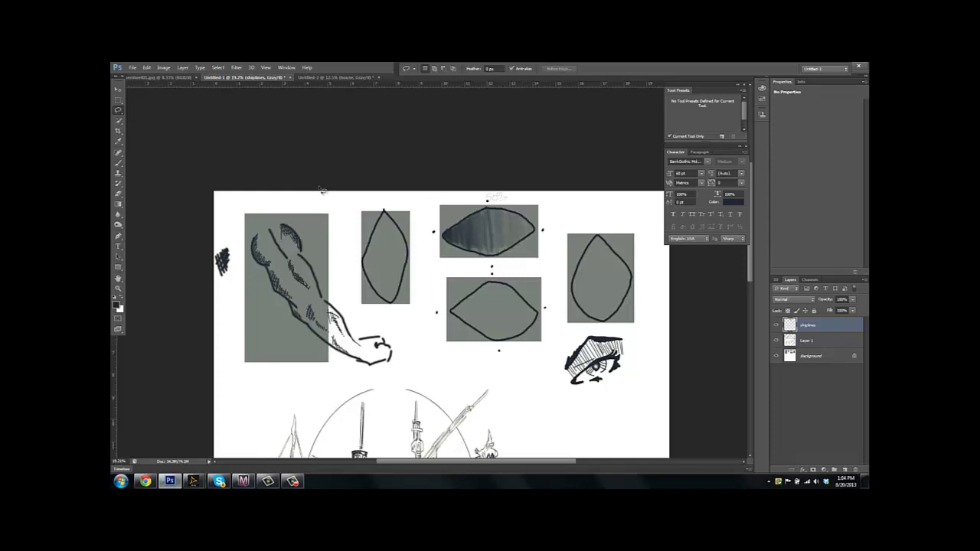
{"action": "key", "text": "ctrl+Tab"}
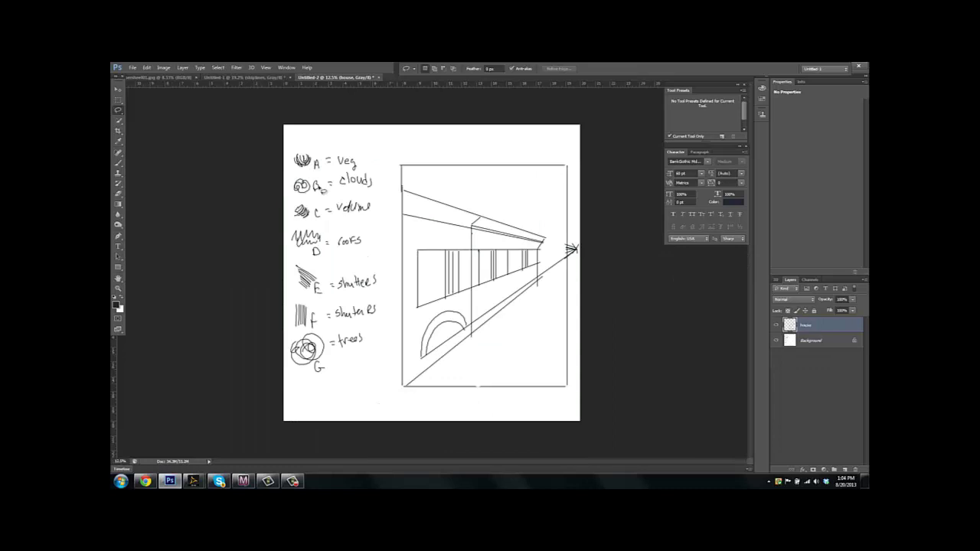
{"action": "key", "text": "alt"}
{"action": "key", "text": "Down"}
{"action": "key", "text": "Escape"}
{"action": "key", "text": "ctrl+n"}
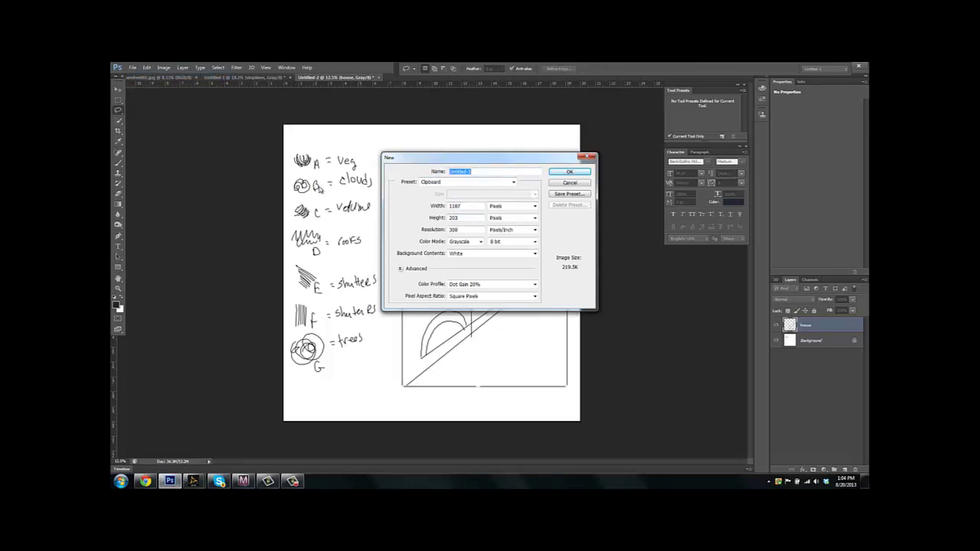
{"action": "left_click", "coordinate": [534, 217]}
{"action": "key", "text": "Return"}
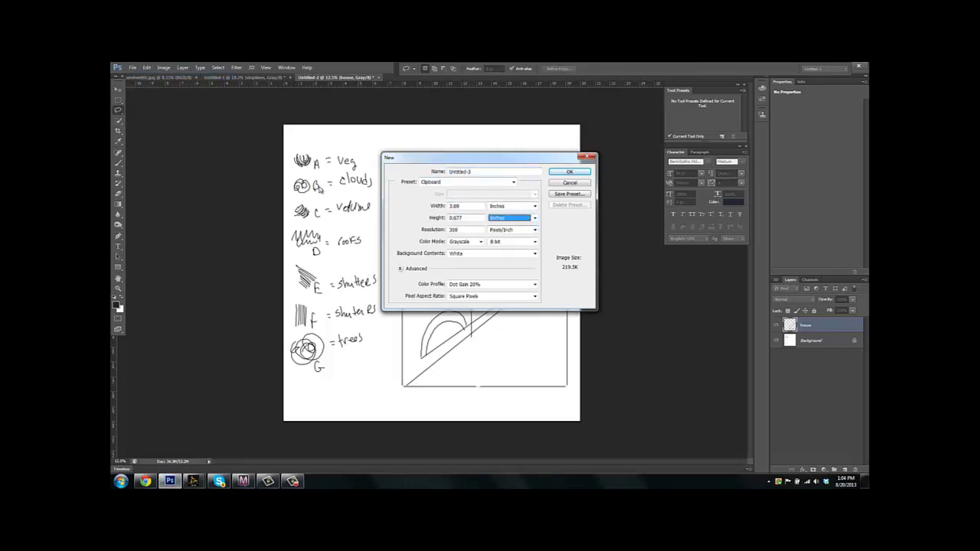
{"action": "key", "text": "shift+Tab"}
{"action": "type", "text": "20"}
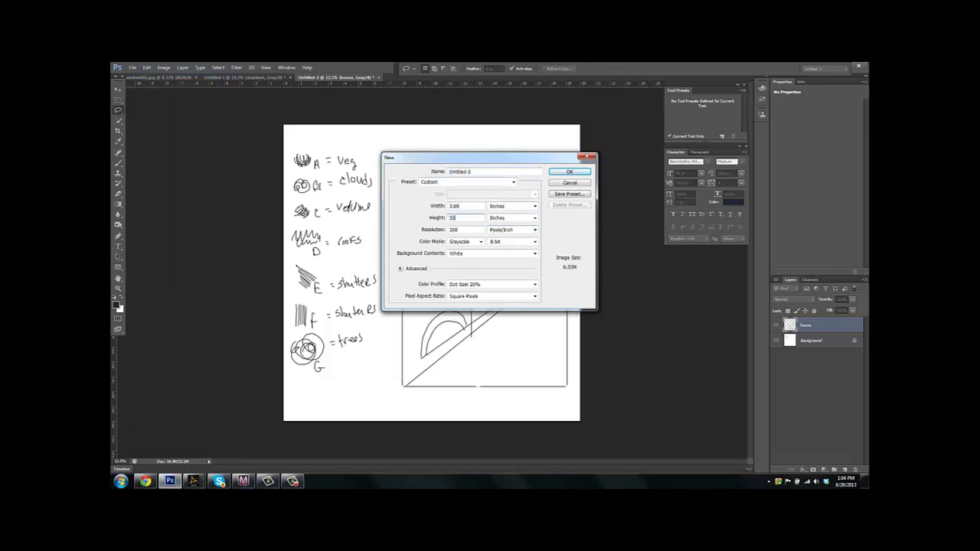
{"action": "key", "text": "shift+Tab"}
{"action": "type", "text": "20"}
{"action": "key", "text": "Return"}
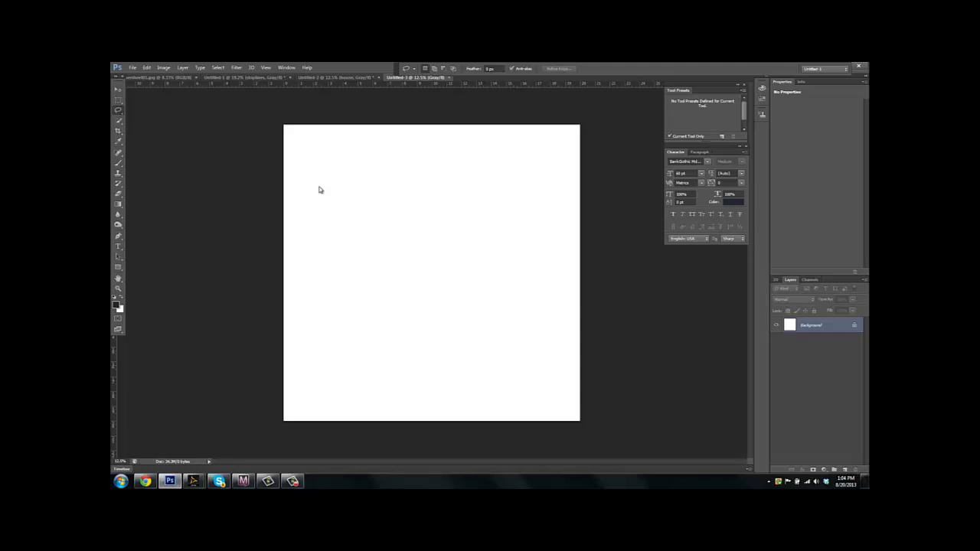
Add a new layer above the background and name it "base"
{"action": "key", "text": "ctrl+shift+alt+n"}
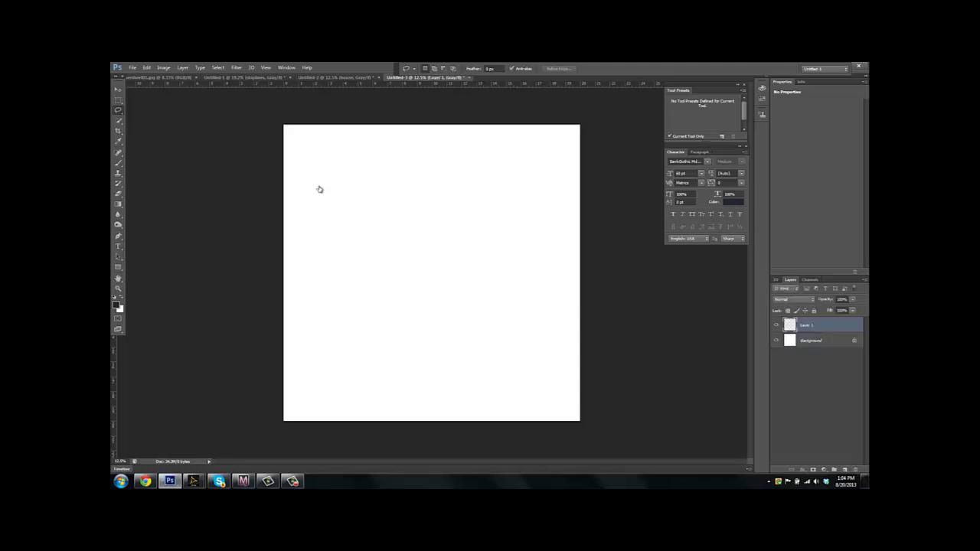
{"action": "double_click", "coordinate": [806, 324]}
{"action": "type", "text": "N"}
{"action": "type", "text": "ase"}
{"action": "key", "text": "Return"}
Set the foreground color to light blue #84aaff
{"action": "left_click", "coordinate": [116, 304]}
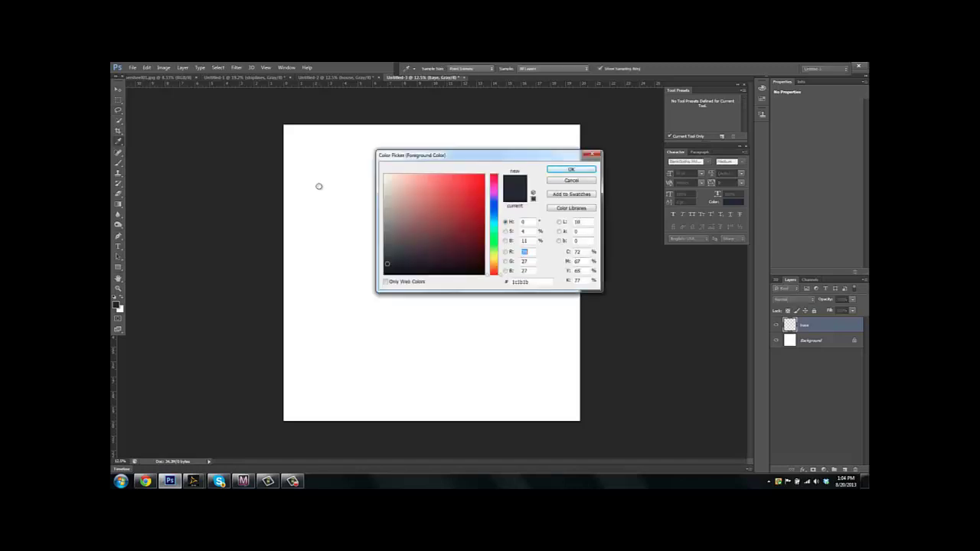
{"action": "left_click", "coordinate": [493, 212]}
{"action": "mouse_move", "coordinate": [457, 201]}
{"action": "left_mouse_down"}
{"action": "mouse_move", "coordinate": [452, 181]}
{"action": "mouse_move", "coordinate": [433, 174]}
{"action": "left_mouse_up"}
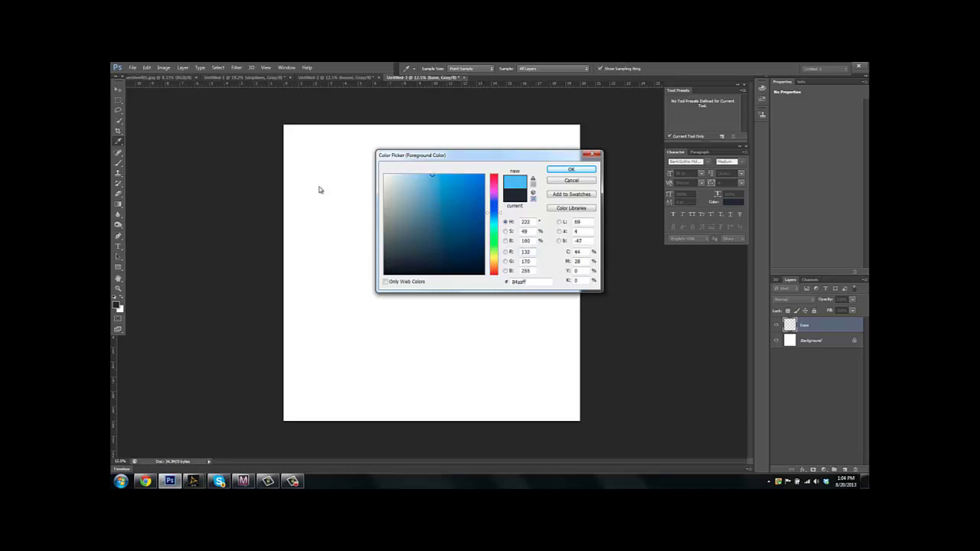
{"action": "key", "text": "Return"}
Set the Brush opacity to 100%, test it with a curved stroke on the base layer and undo that stroke
{"action": "key", "text": "l"}
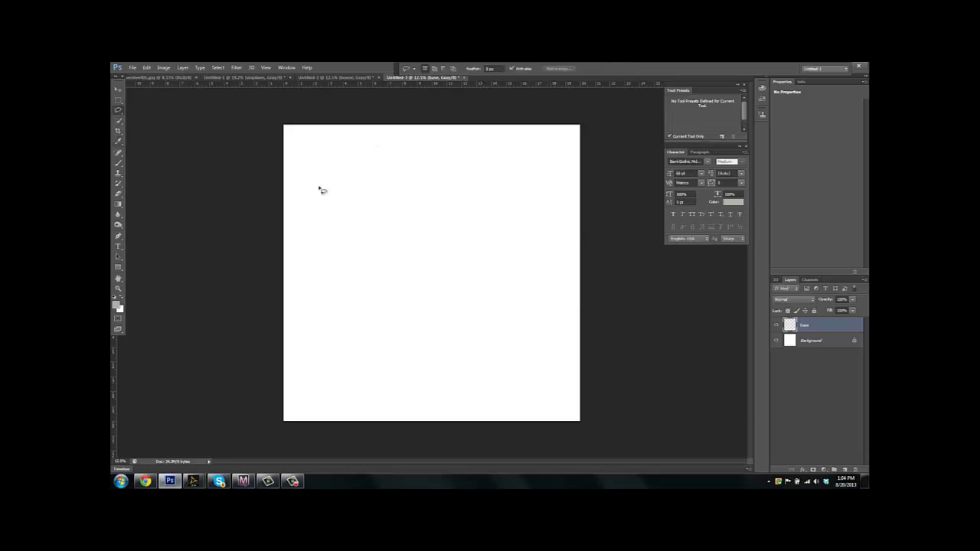
{"action": "key", "text": "b"}
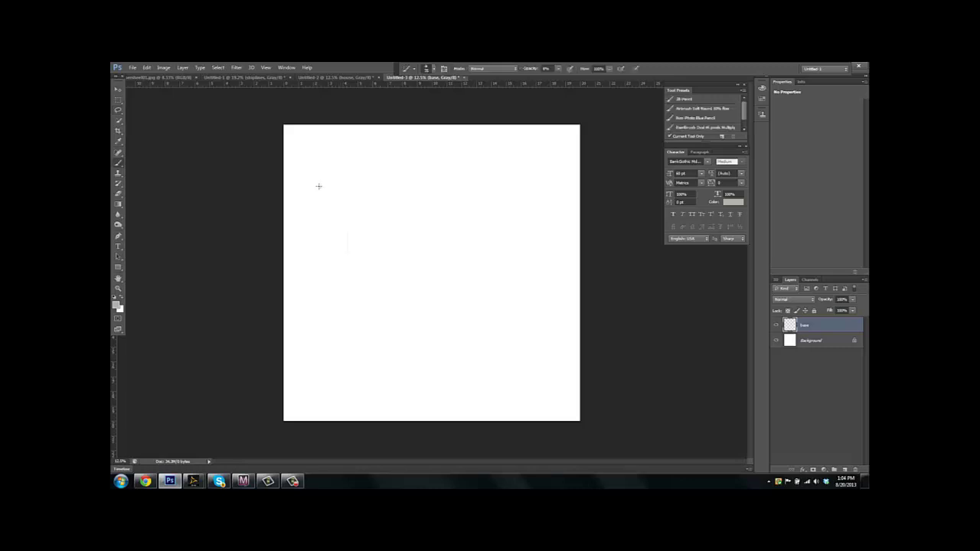
{"action": "left_click", "coordinate": [558, 68]}
{"action": "left_click_drag", "start_coordinate": [559, 78], "coordinate": [595, 78]}
{"action": "mouse_move", "coordinate": [319, 222]}
{"action": "left_mouse_down"}
{"action": "mouse_move", "coordinate": [341, 264]}
{"action": "mouse_move", "coordinate": [332, 324]}
{"action": "left_mouse_up"}
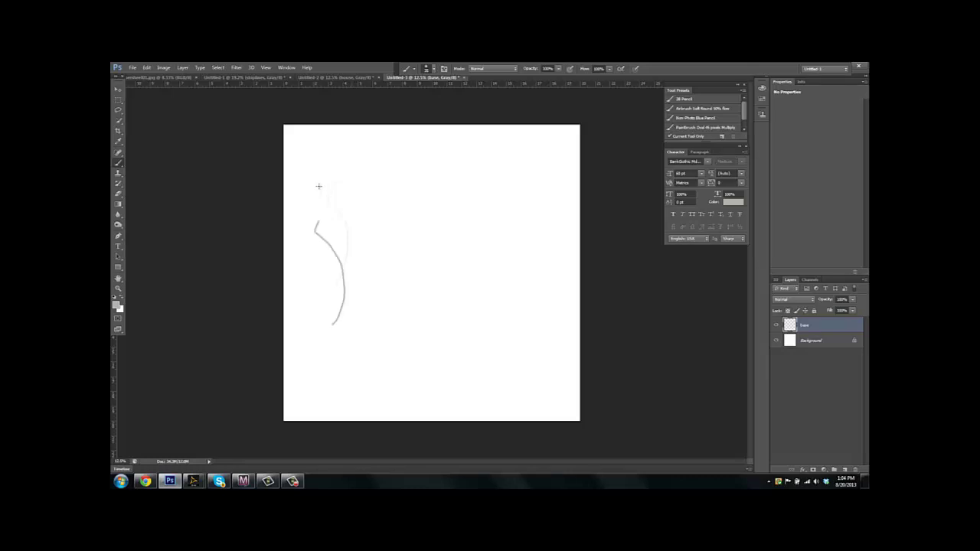
{"action": "key", "text": "ctrl+z"}
Convert the document from grayscale to RGB Color mode and flatten its layers
{"action": "left_click", "coordinate": [163, 67]}
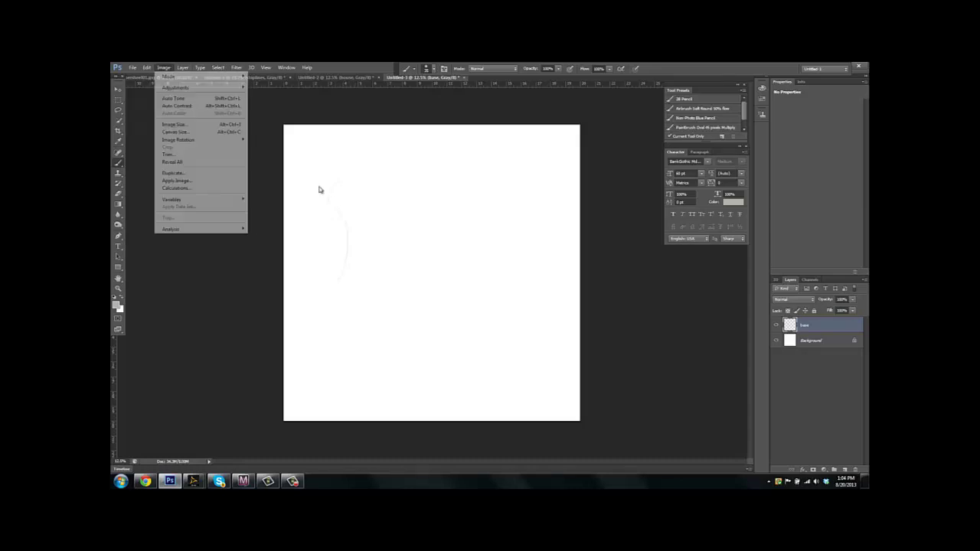
{"action": "mouse_move", "coordinate": [169, 76]}
{"action": "key", "text": "Down"}
{"action": "key", "text": "Down"}
{"action": "key", "text": "Down"}
{"action": "key", "text": "Down"}
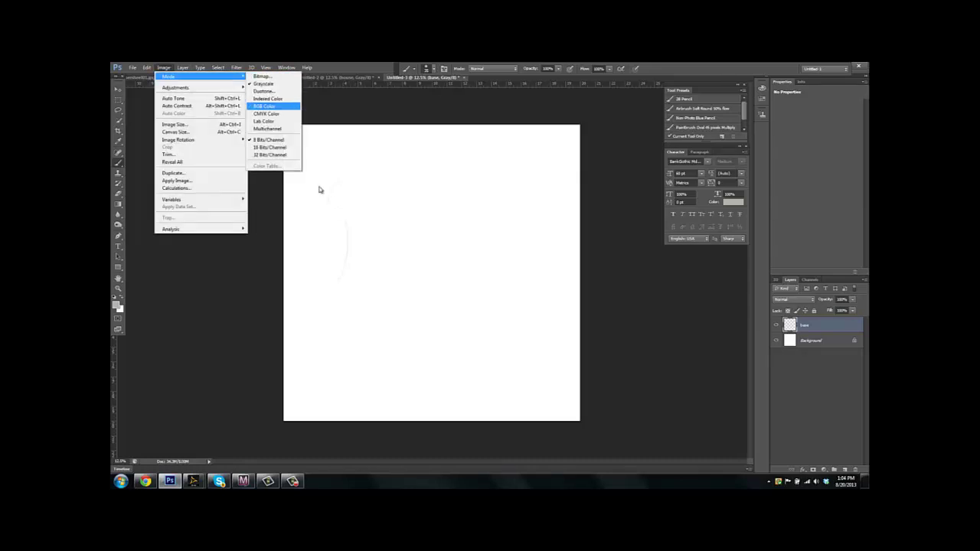
{"action": "key", "text": "Return"}
{"action": "key", "text": "Return"}
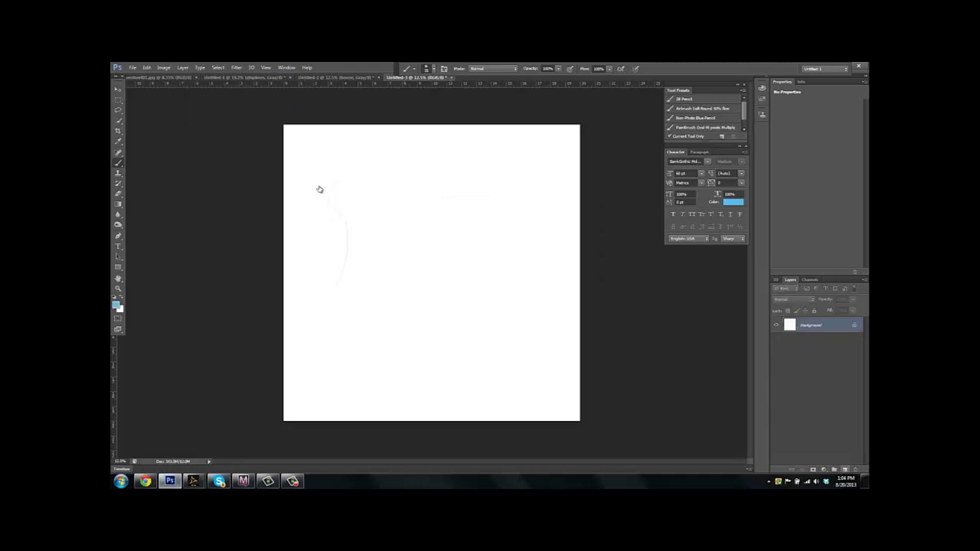
Add a new layer above the background and name it "base"
{"action": "key", "text": "ctrl+shift+alt+n"}
{"action": "double_click", "coordinate": [806, 324]}
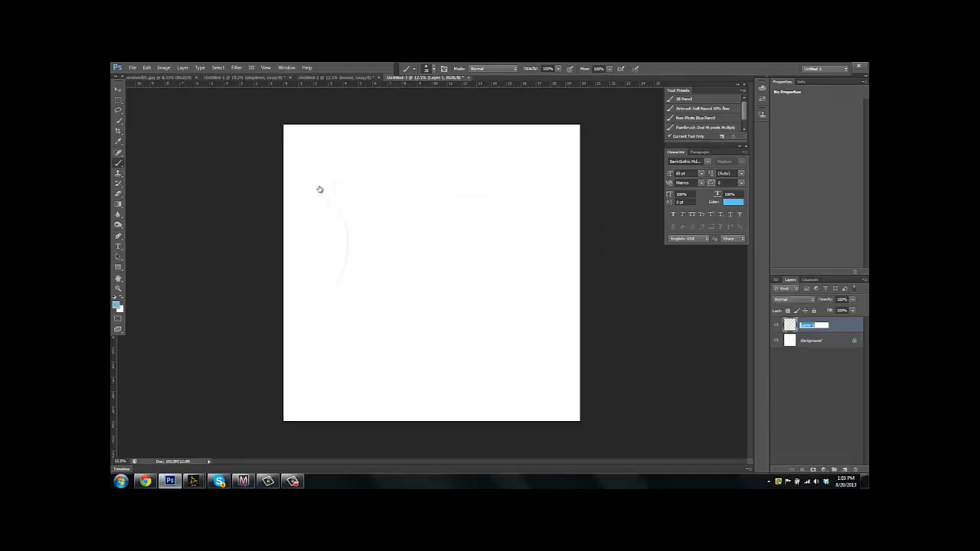
{"action": "type", "text": "bbase"}
{"action": "key", "text": "Return"}
Draw a two-faced pyramid outline with straight light blue lines on the upper part of the base layer, undoing the initial test stroke
{"action": "left_click_drag", "start_coordinate": [339, 195], "coordinate": [355, 271]}
{"action": "key", "text": "ctrl+z"}
{"action": "left_click_drag", "start_coordinate": [338, 181], "coordinate": [312, 254]}
{"action": "left_click", "coordinate": [364, 252], "text": "shift"}
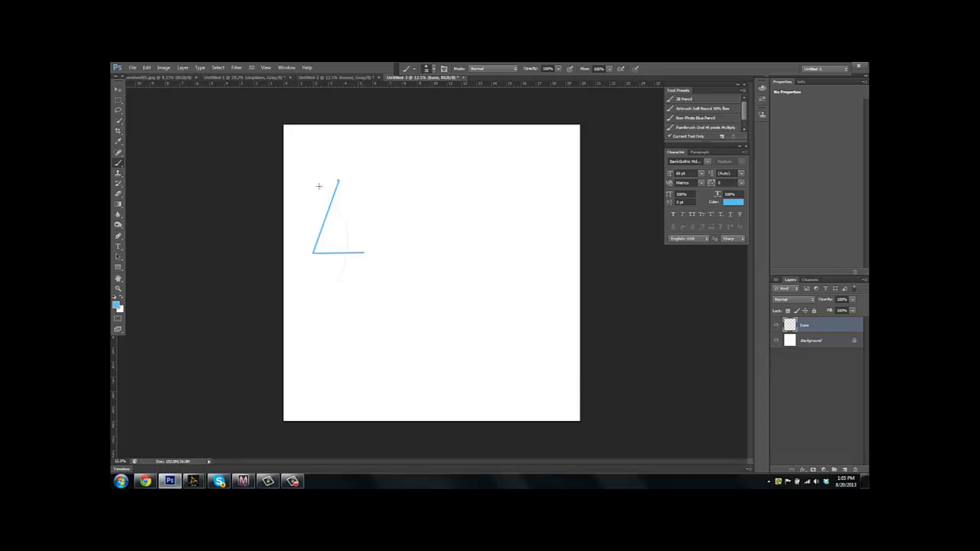
{"action": "left_click", "coordinate": [338, 181], "text": "shift"}
{"action": "left_click", "coordinate": [379, 231], "text": "shift"}
{"action": "left_click", "coordinate": [364, 253], "text": "shift"}
Sketch a light source above the pyramid, label it "Light" and draw an arrow from it towards the pyramid
{"action": "key", "text": "ctrl+plus"}
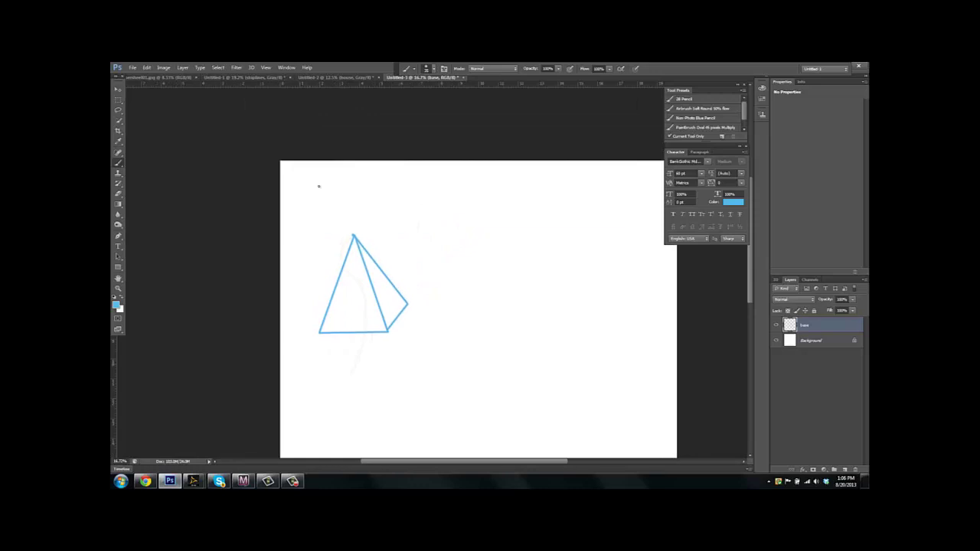
{"action": "mouse_move", "coordinate": [298, 196]}
{"action": "left_mouse_down"}
{"action": "mouse_move", "coordinate": [323, 209]}
{"action": "mouse_move", "coordinate": [307, 229]}
{"action": "mouse_move", "coordinate": [316, 222]}
{"action": "left_mouse_up"}
{"action": "mouse_move", "coordinate": [311, 174]}
{"action": "left_mouse_down"}
{"action": "mouse_move", "coordinate": [321, 190]}
{"action": "mouse_move", "coordinate": [354, 175]}
{"action": "mouse_move", "coordinate": [332, 189]}
{"action": "left_mouse_up"}
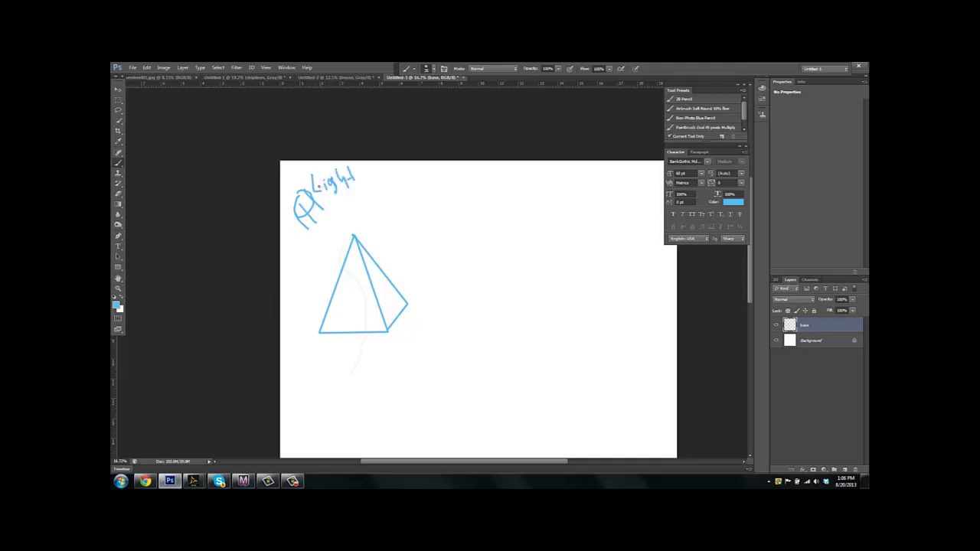
{"action": "left_click_drag", "start_coordinate": [315, 227], "coordinate": [333, 255]}
{"action": "left_click_drag", "start_coordinate": [333, 240], "coordinate": [333, 254]}
Hatch the pyramid's front face with spaced horizontal strokes from the apex down to the base
{"action": "mouse_move", "coordinate": [349, 252]}
{"action": "left_mouse_down"}
{"action": "mouse_move", "coordinate": [360, 249]}
{"action": "mouse_move", "coordinate": [364, 290]}
{"action": "mouse_move", "coordinate": [375, 295]}
{"action": "mouse_move", "coordinate": [366, 300]}
{"action": "mouse_move", "coordinate": [380, 306]}
{"action": "left_mouse_up"}
{"action": "left_click_drag", "start_coordinate": [323, 317], "coordinate": [379, 313]}
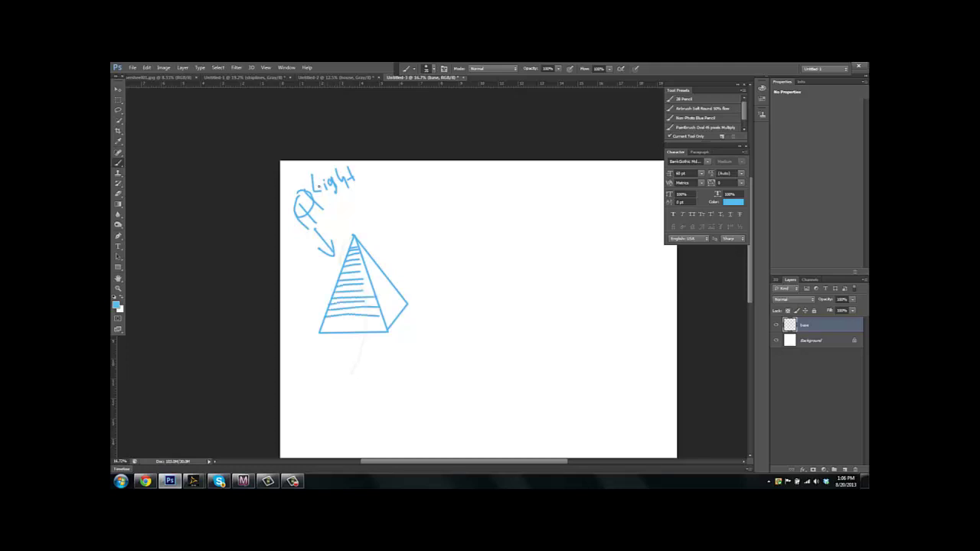
{"action": "left_click_drag", "start_coordinate": [320, 322], "coordinate": [379, 316]}
{"action": "mouse_move", "coordinate": [322, 330]}
{"action": "left_mouse_down"}
{"action": "mouse_move", "coordinate": [384, 322]}
{"action": "mouse_move", "coordinate": [358, 326]}
{"action": "left_mouse_up"}
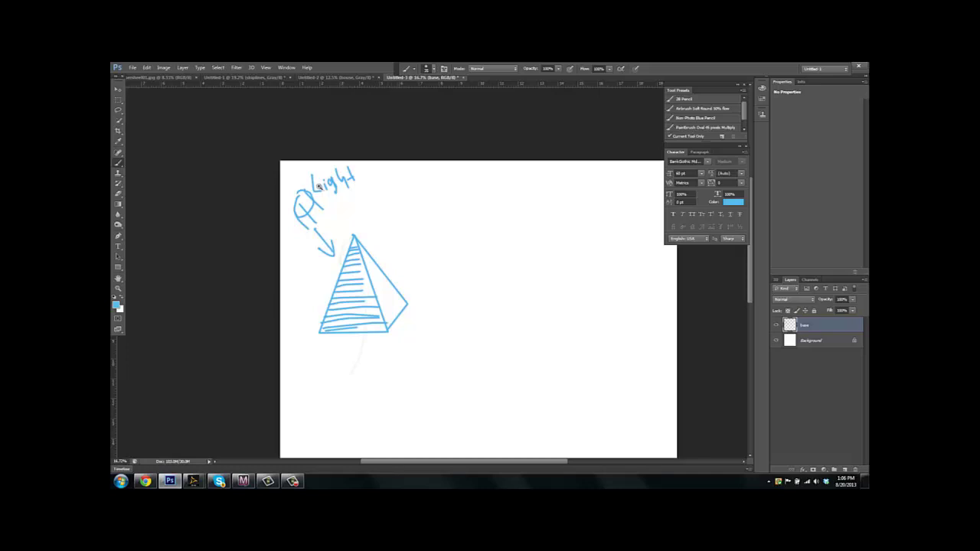
Hatch the pyramid's shaded side face with closely spaced diagonal strokes parallel to its lower edge
{"action": "scroll", "coordinate": [319, 186], "scroll_direction": "up", "scroll_amount": 3}
{"action": "left_click_drag", "start_coordinate": [318, 186], "coordinate": [320, 180]}
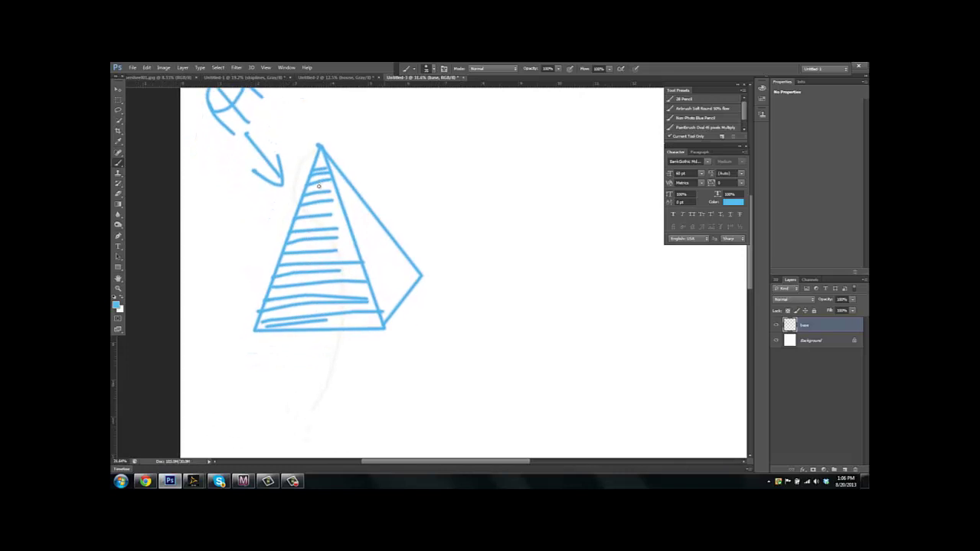
{"action": "mouse_move", "coordinate": [411, 274]}
{"action": "left_mouse_down"}
{"action": "mouse_move", "coordinate": [385, 317]}
{"action": "mouse_move", "coordinate": [411, 267]}
{"action": "left_mouse_up"}
{"action": "left_click_drag", "start_coordinate": [378, 305], "coordinate": [404, 258]}
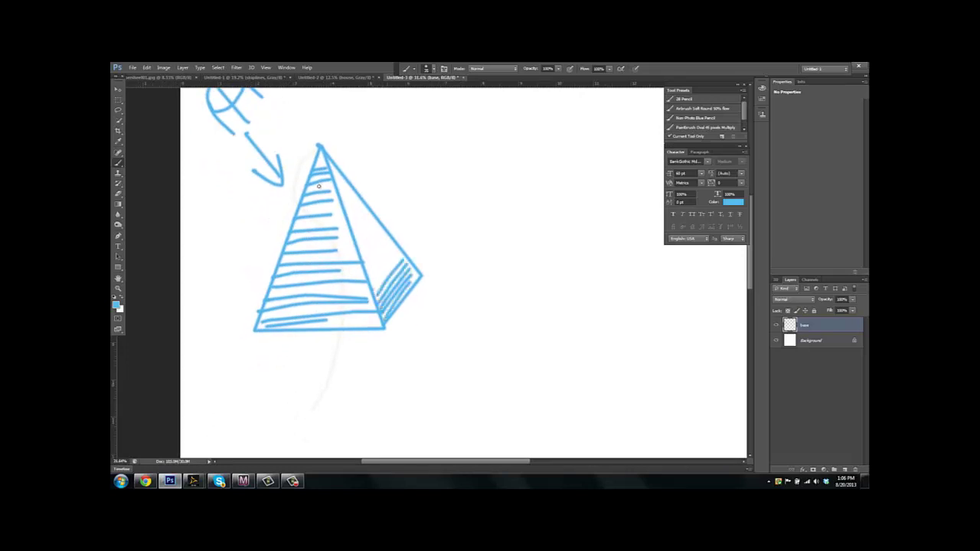
{"action": "mouse_move", "coordinate": [373, 289]}
{"action": "left_mouse_down"}
{"action": "mouse_move", "coordinate": [399, 252]}
{"action": "mouse_move", "coordinate": [373, 209]}
{"action": "mouse_move", "coordinate": [355, 211]}
{"action": "left_mouse_up"}
{"action": "mouse_move", "coordinate": [351, 214]}
{"action": "left_mouse_down"}
{"action": "mouse_move", "coordinate": [363, 200]}
{"action": "mouse_move", "coordinate": [355, 190]}
{"action": "left_mouse_up"}
{"action": "mouse_move", "coordinate": [340, 202]}
{"action": "left_mouse_down"}
{"action": "mouse_move", "coordinate": [352, 185]}
{"action": "mouse_move", "coordinate": [343, 175]}
{"action": "left_mouse_up"}
{"action": "left_click_drag", "start_coordinate": [330, 182], "coordinate": [336, 165]}
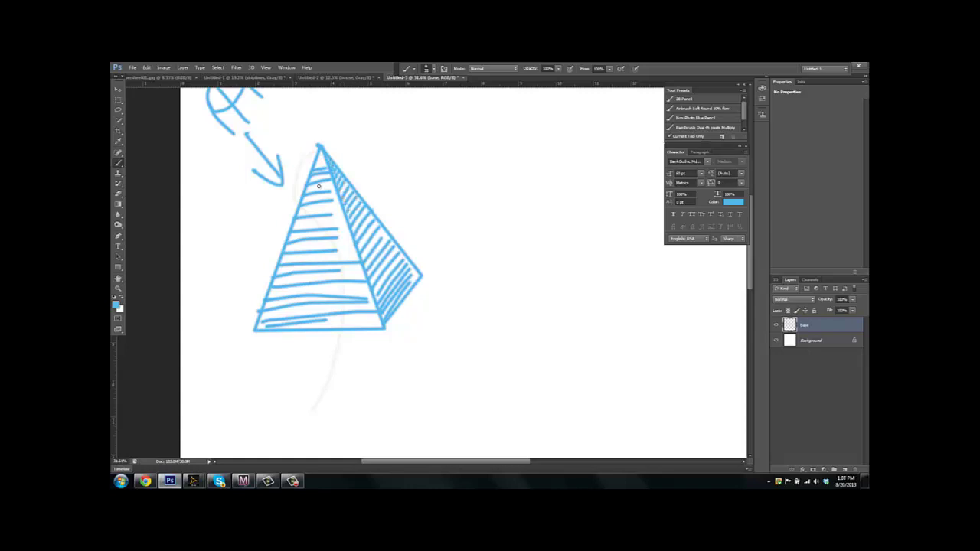
Darken the pyramid's shaded side face by filling the gaps with extra diagonal strokes
{"action": "mouse_move", "coordinate": [346, 214]}
{"action": "left_mouse_down"}
{"action": "mouse_move", "coordinate": [358, 198]}
{"action": "mouse_move", "coordinate": [365, 208]}
{"action": "left_mouse_up"}
{"action": "mouse_move", "coordinate": [355, 233]}
{"action": "left_mouse_down"}
{"action": "mouse_move", "coordinate": [370, 214]}
{"action": "mouse_move", "coordinate": [385, 240]}
{"action": "left_mouse_up"}
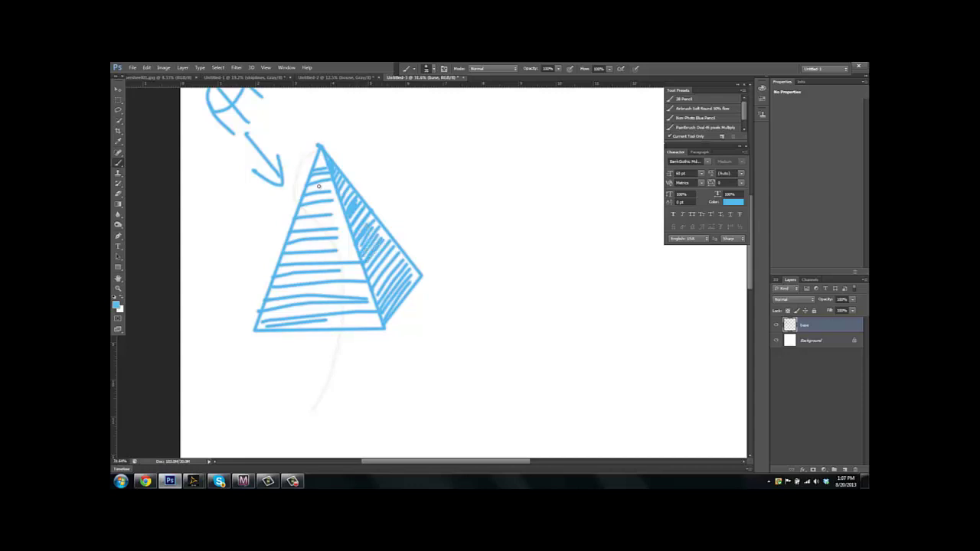
{"action": "mouse_move", "coordinate": [369, 274]}
{"action": "left_mouse_down"}
{"action": "mouse_move", "coordinate": [384, 256]}
{"action": "mouse_move", "coordinate": [380, 279]}
{"action": "left_mouse_up"}
{"action": "left_click_drag", "start_coordinate": [380, 279], "coordinate": [396, 261]}
{"action": "left_click_drag", "start_coordinate": [385, 313], "coordinate": [415, 274]}
{"action": "left_click_drag", "start_coordinate": [392, 316], "coordinate": [410, 288]}
Draw a tall blue triangle with straight lines to the right of the pyramid as a guide for a cone
{"action": "scroll", "coordinate": [319, 186], "scroll_direction": "down", "scroll_amount": 3}
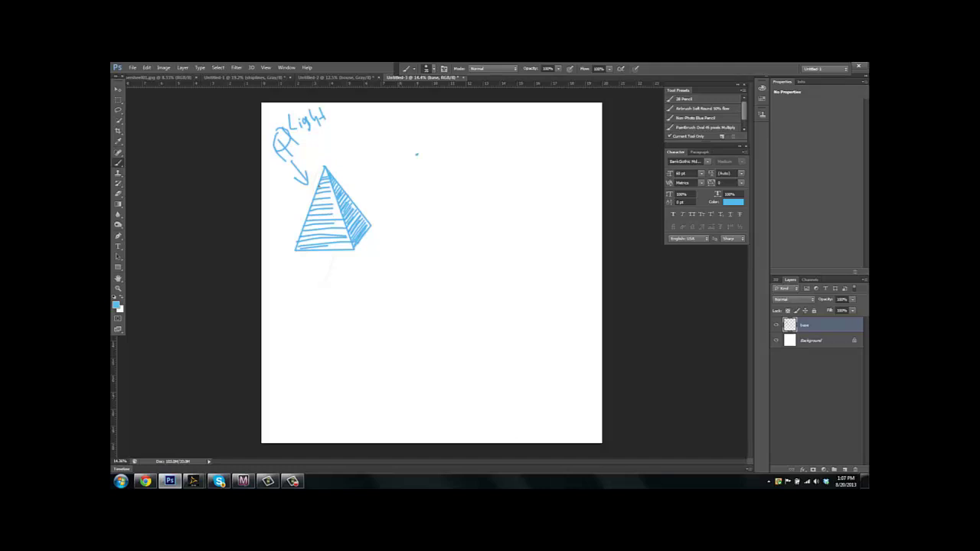
{"action": "left_click_drag", "start_coordinate": [417, 155], "coordinate": [398, 245]}
{"action": "left_click", "coordinate": [452, 245], "text": "shift"}
{"action": "left_click", "coordinate": [417, 154], "text": "shift"}
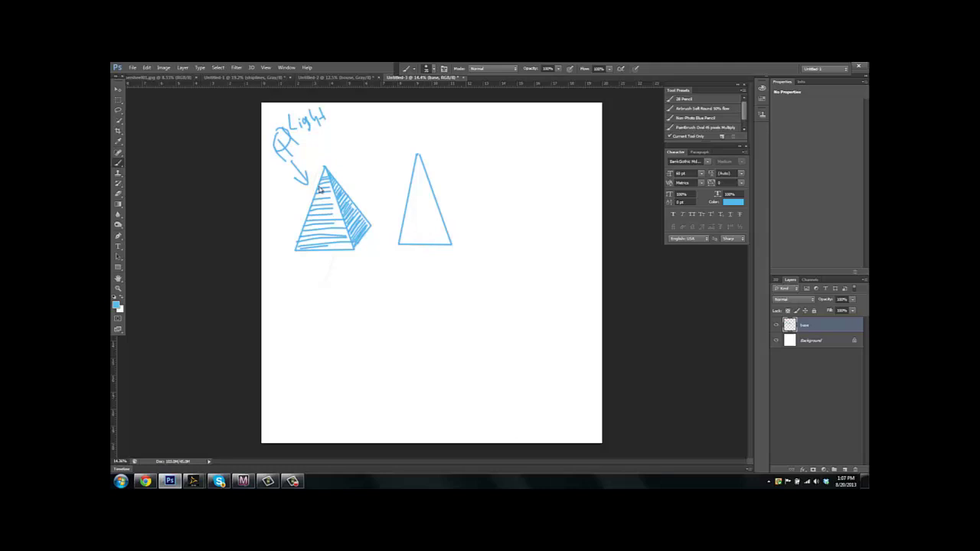
Add a new layer above the base layer and name it "cone"
{"action": "left_click", "coordinate": [845, 468]}
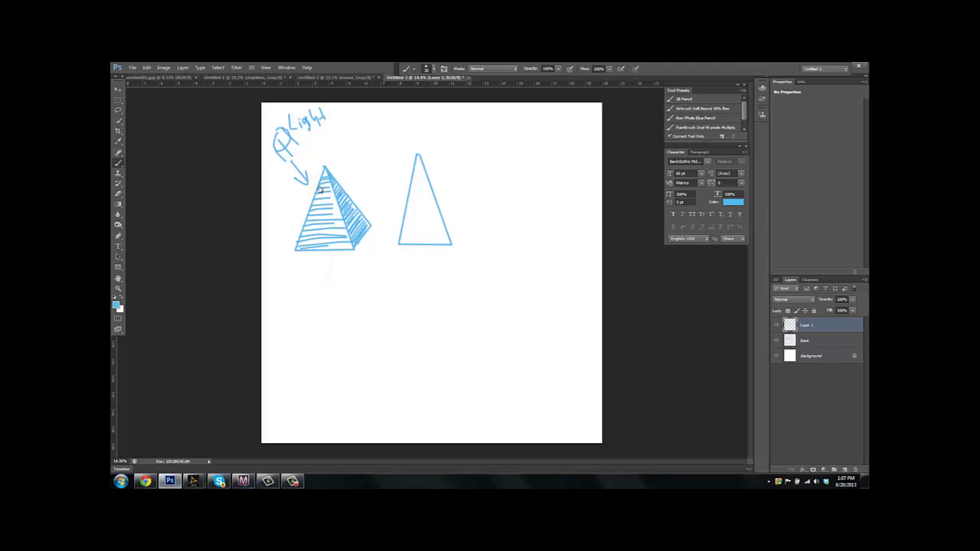
{"action": "double_click", "coordinate": [806, 324]}
{"action": "type", "text": "dross"}
{"action": "key", "text": "Return"}
Set the foreground color to magenta #cd0a8f
{"action": "key", "text": "n"}
{"action": "left_click", "coordinate": [493, 185]}
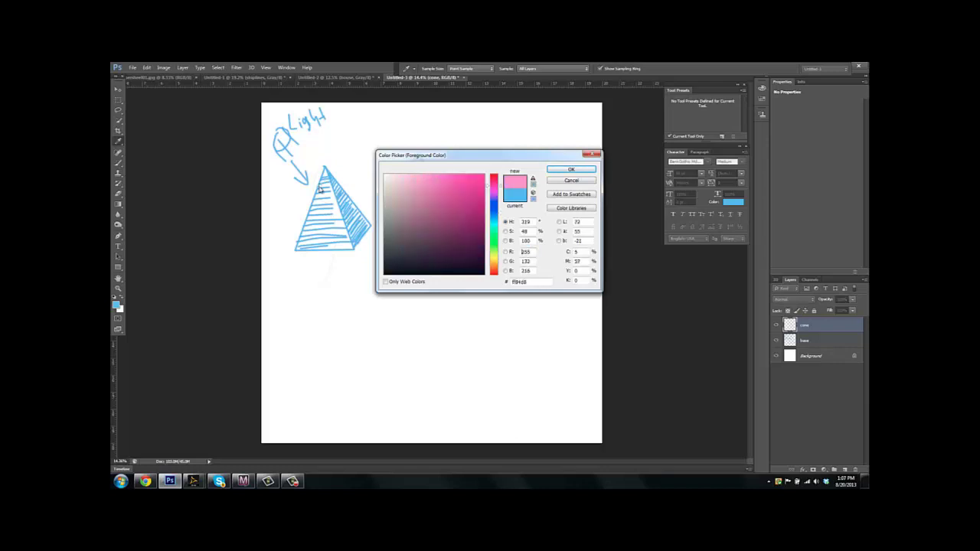
{"action": "left_click", "coordinate": [469, 184]}
{"action": "left_click", "coordinate": [480, 194]}
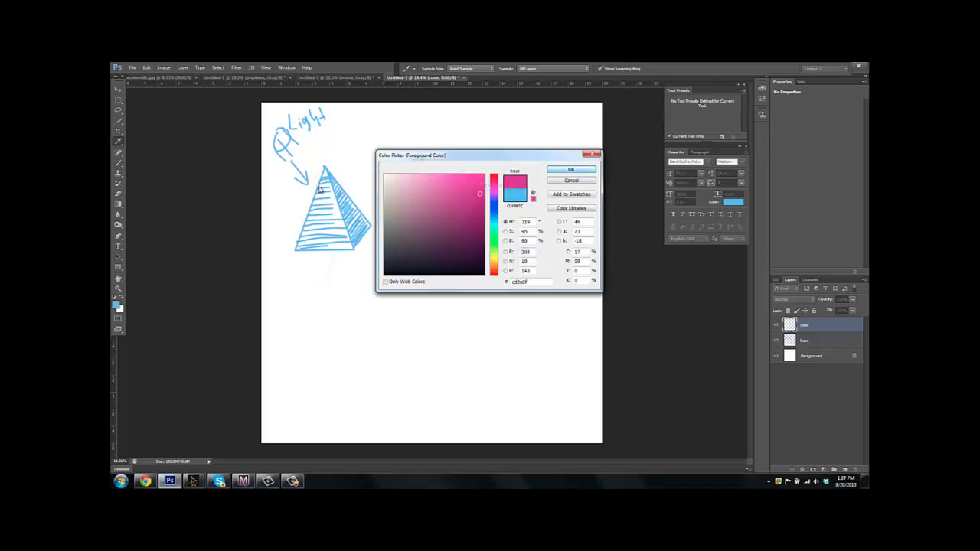
{"action": "key", "text": "Return"}
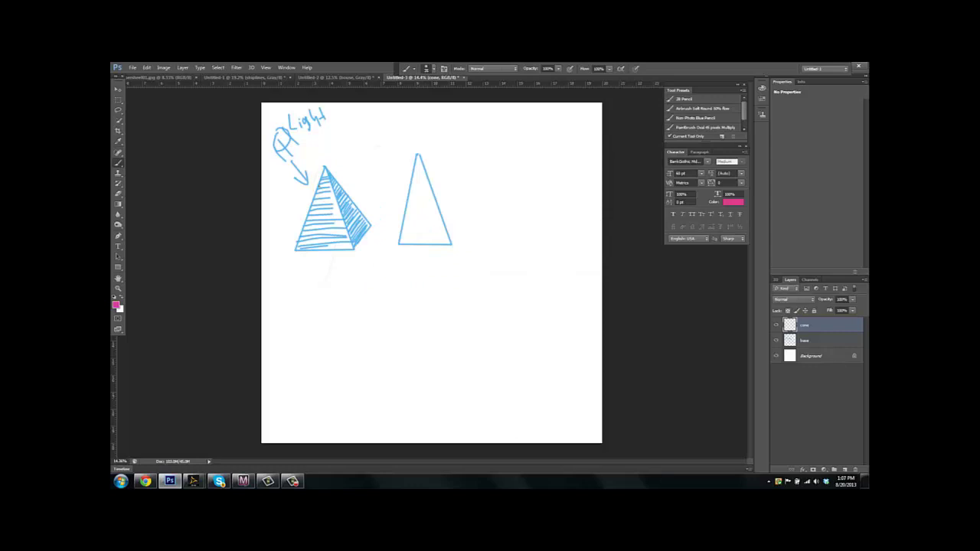
Outline a cone over the blue triangle with straight sides and an elliptical base, and erase the back arc of the base
{"action": "left_click_drag", "start_coordinate": [417, 156], "coordinate": [406, 222]}
{"action": "key", "text": "ctrl+z"}
{"action": "mouse_move", "coordinate": [444, 231]}
{"action": "left_mouse_down"}
{"action": "mouse_move", "coordinate": [399, 241]}
{"action": "mouse_move", "coordinate": [444, 242]}
{"action": "mouse_move", "coordinate": [447, 231]}
{"action": "mouse_move", "coordinate": [414, 231]}
{"action": "mouse_move", "coordinate": [401, 244]}
{"action": "mouse_move", "coordinate": [447, 239]}
{"action": "mouse_move", "coordinate": [401, 228]}
{"action": "mouse_move", "coordinate": [412, 159]}
{"action": "left_mouse_up"}
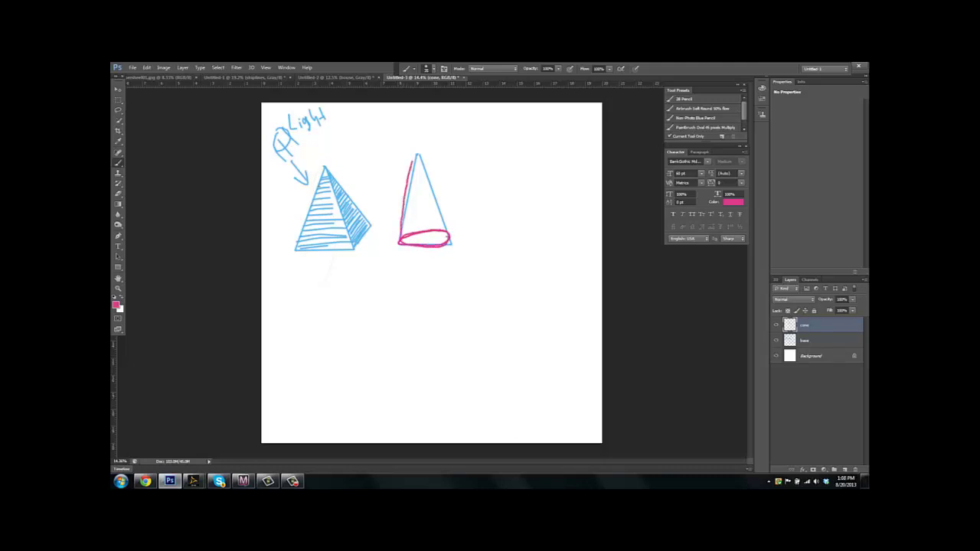
{"action": "key", "text": "ctrl+z"}
{"action": "key", "text": "ctrl+z"}
{"action": "left_click_drag", "start_coordinate": [417, 156], "coordinate": [448, 236]}
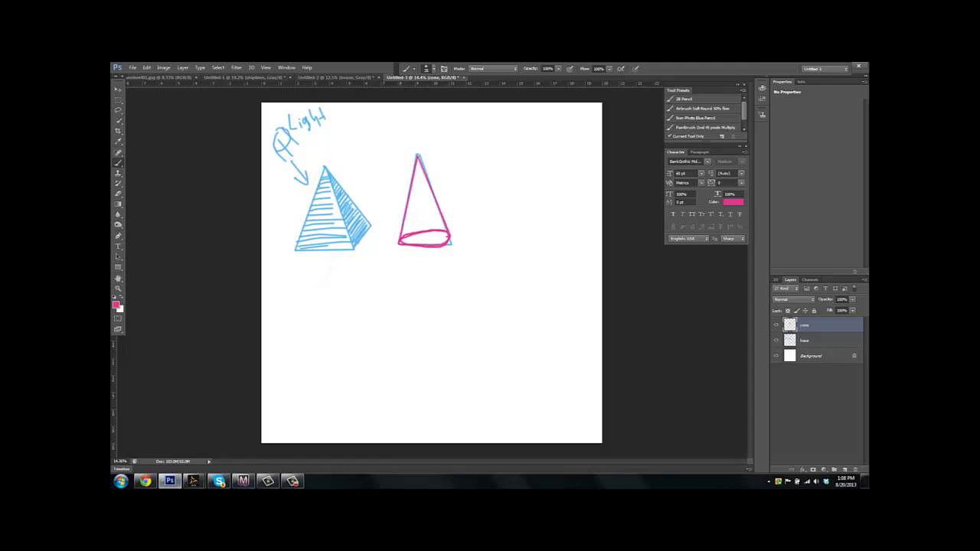
{"action": "key", "text": "e"}
{"action": "left_click_drag", "start_coordinate": [438, 230], "coordinate": [406, 236]}
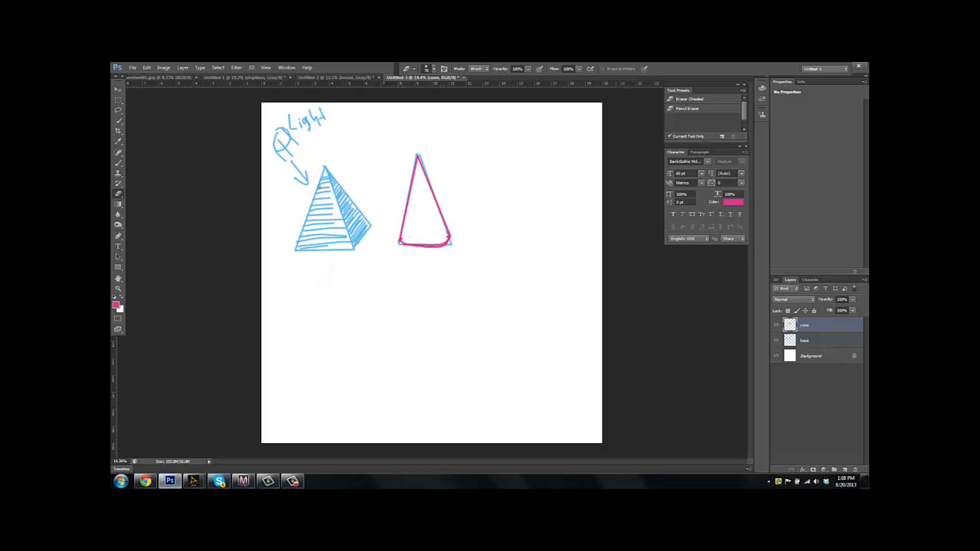
Erase the blue guide triangle from the base layer with the cone layer hidden, and show the cone layer again
{"action": "key", "text": "alt+bracketleft"}
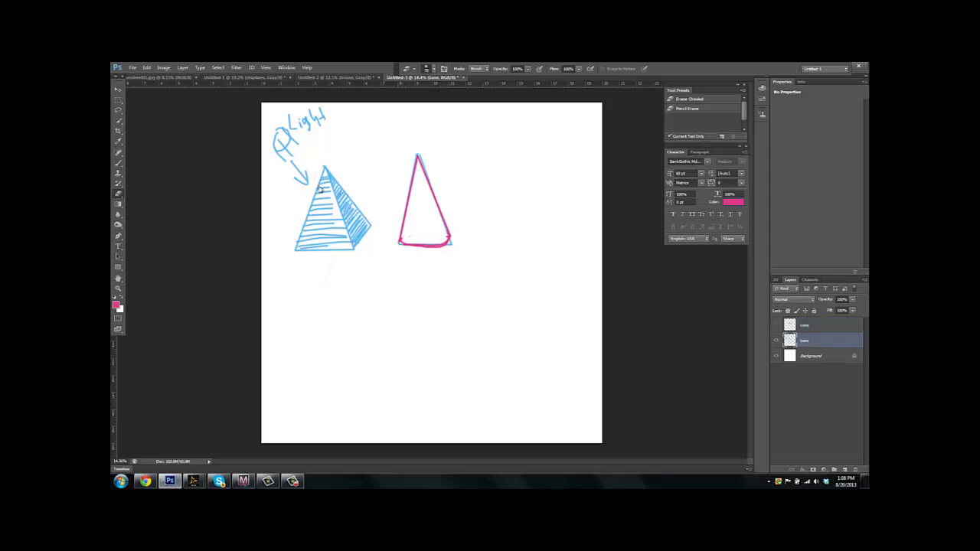
{"action": "key", "text": "ctrl+z"}
{"action": "mouse_move", "coordinate": [418, 153]}
{"action": "left_mouse_down"}
{"action": "mouse_move", "coordinate": [411, 180]}
{"action": "mouse_move", "coordinate": [425, 169]}
{"action": "mouse_move", "coordinate": [452, 245]}
{"action": "mouse_move", "coordinate": [407, 245]}
{"action": "left_mouse_up"}
{"action": "mouse_move", "coordinate": [411, 175]}
{"action": "left_mouse_down"}
{"action": "mouse_move", "coordinate": [400, 241]}
{"action": "mouse_move", "coordinate": [436, 245]}
{"action": "left_mouse_up"}
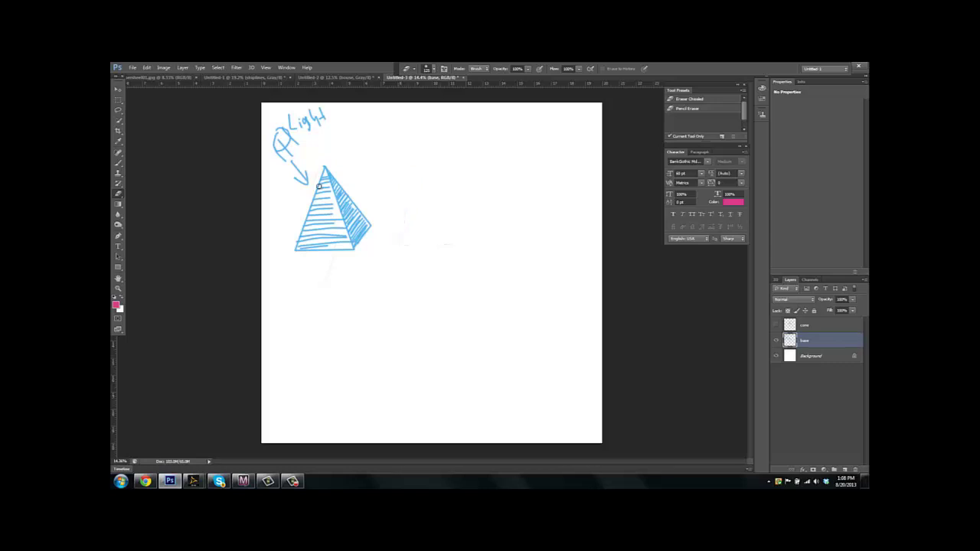
{"action": "key", "text": "ctrl+alt+z"}
{"action": "key", "text": "ctrl+alt+z"}
{"action": "key", "text": "ctrl+alt+z"}
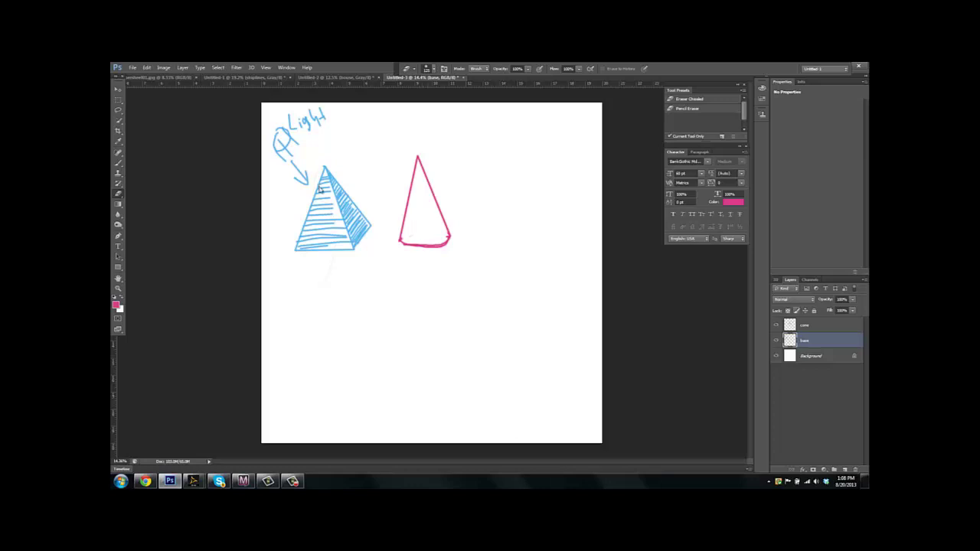
Select the cone layer, reduce the brush size, and test the Brush with a short horizontal stroke that is undone
{"action": "key", "text": "alt+bracketright"}
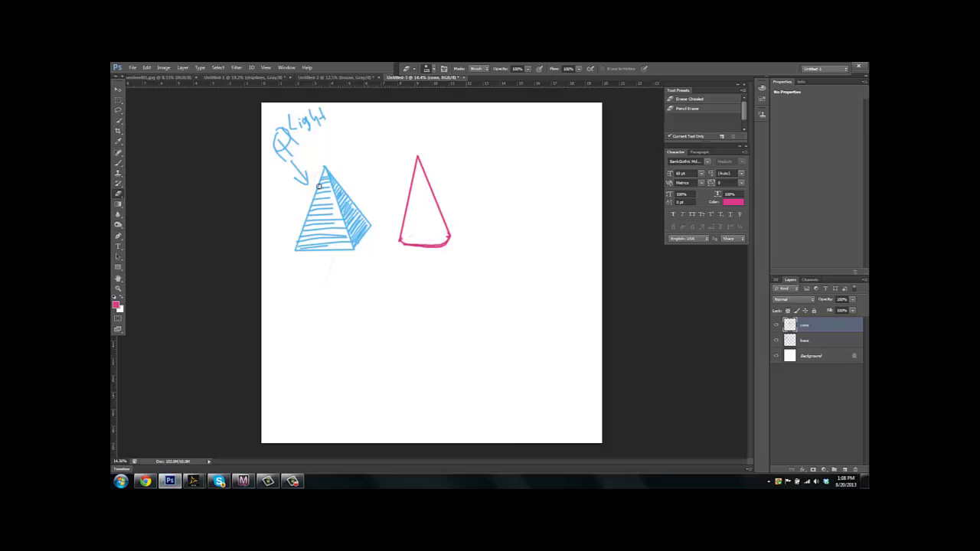
{"action": "scroll", "coordinate": [318, 186], "scroll_direction": "up", "scroll_amount": 5}
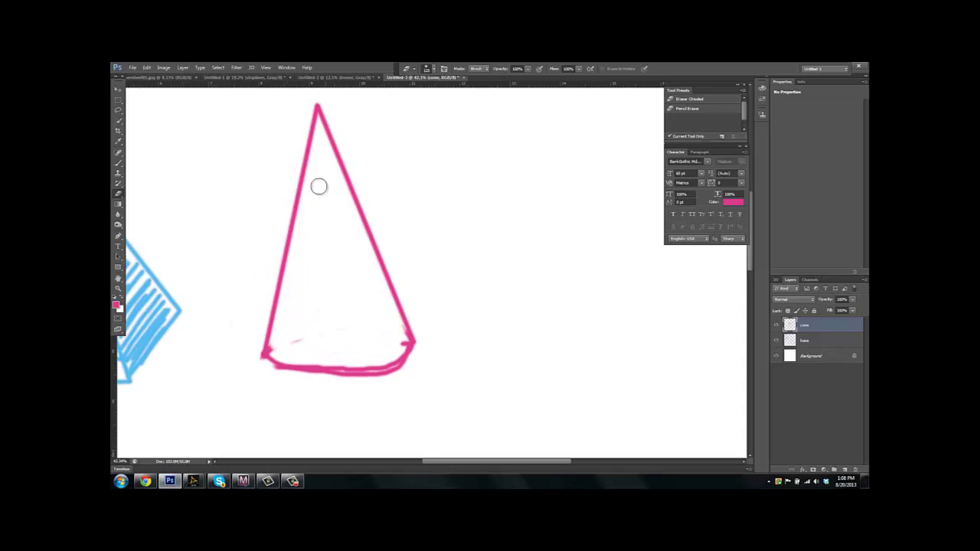
{"action": "key", "text": "bracketleft"}
{"action": "key", "text": "bracketleft"}
{"action": "key", "text": "bracketleft"}
{"action": "key", "text": "bracketleft"}
{"action": "key", "text": "bracketleft"}
{"action": "key", "text": "b"}
{"action": "left_click_drag", "start_coordinate": [383, 136], "coordinate": [423, 136]}
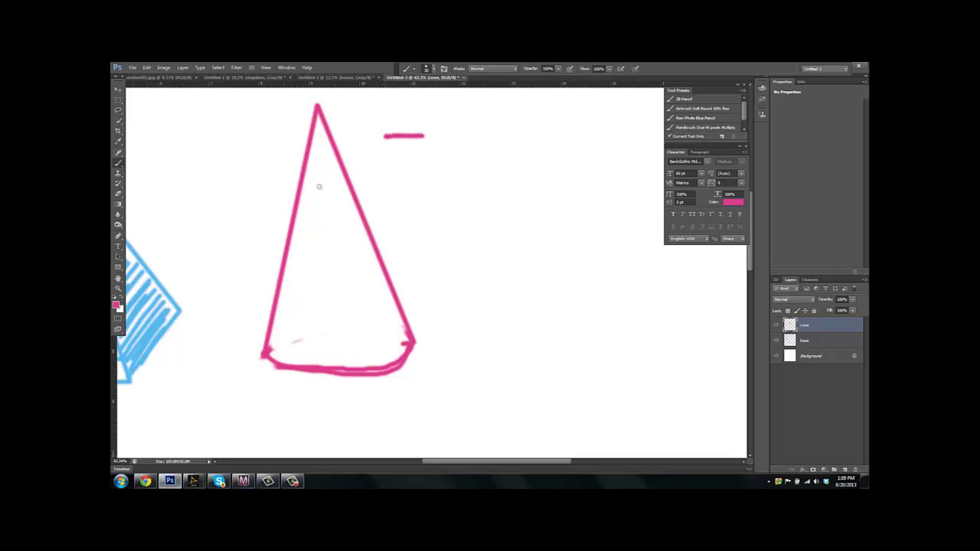
{"action": "key", "text": "ctrl+z"}
Hatch the cone's left edge with short thin strokes from the apex down to the base
{"action": "left_click_drag", "start_coordinate": [301, 186], "coordinate": [305, 197]}
{"action": "left_click_drag", "start_coordinate": [298, 204], "coordinate": [307, 209]}
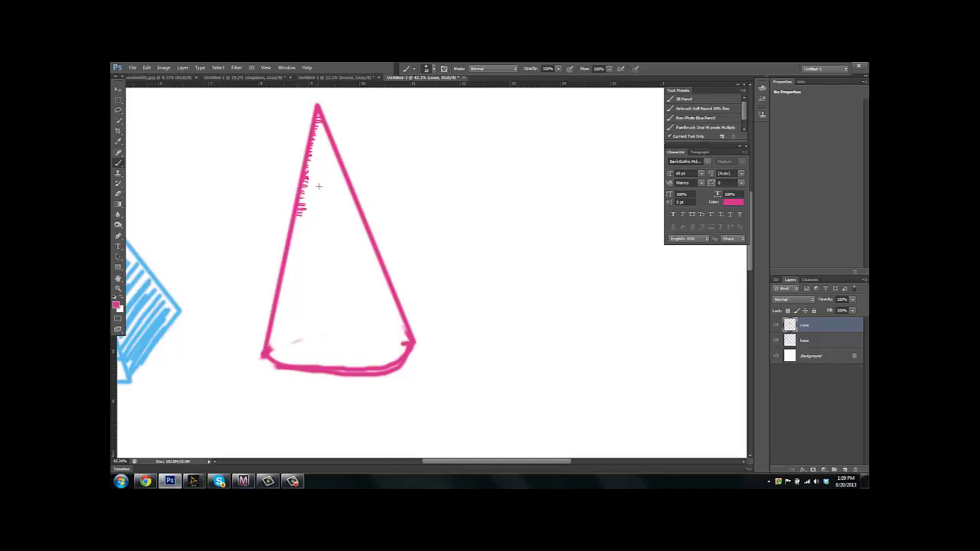
{"action": "left_click_drag", "start_coordinate": [305, 218], "coordinate": [290, 243]}
{"action": "left_click_drag", "start_coordinate": [299, 245], "coordinate": [288, 266]}
{"action": "left_click_drag", "start_coordinate": [295, 269], "coordinate": [283, 280]}
{"action": "left_click_drag", "start_coordinate": [292, 281], "coordinate": [280, 290]}
{"action": "left_click_drag", "start_coordinate": [291, 294], "coordinate": [279, 303]}
{"action": "left_click_drag", "start_coordinate": [291, 302], "coordinate": [277, 311]}
{"action": "left_click_drag", "start_coordinate": [288, 311], "coordinate": [275, 323]}
{"action": "left_click_drag", "start_coordinate": [285, 323], "coordinate": [274, 331]}
{"action": "left_click_drag", "start_coordinate": [284, 332], "coordinate": [273, 340]}
{"action": "left_click_drag", "start_coordinate": [284, 341], "coordinate": [271, 347]}
{"action": "left_click_drag", "start_coordinate": [282, 347], "coordinate": [272, 352]}
{"action": "left_click_drag", "start_coordinate": [286, 349], "coordinate": [272, 354]}
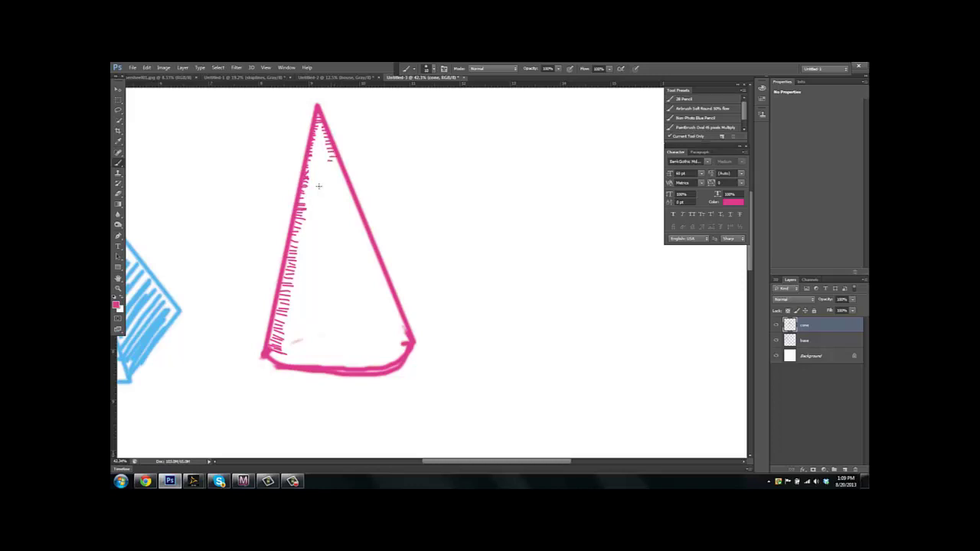
Hatch the cone's right side with wider curved strokes from the apex down to the base
{"action": "mouse_move", "coordinate": [340, 165]}
{"action": "left_mouse_down"}
{"action": "mouse_move", "coordinate": [328, 168]}
{"action": "mouse_move", "coordinate": [333, 206]}
{"action": "left_mouse_up"}
{"action": "mouse_move", "coordinate": [355, 210]}
{"action": "left_mouse_down"}
{"action": "mouse_move", "coordinate": [334, 212]}
{"action": "mouse_move", "coordinate": [351, 300]}
{"action": "mouse_move", "coordinate": [388, 298]}
{"action": "mouse_move", "coordinate": [393, 311]}
{"action": "left_mouse_up"}
{"action": "left_click_drag", "start_coordinate": [361, 327], "coordinate": [399, 318]}
{"action": "mouse_move", "coordinate": [362, 333]}
{"action": "left_mouse_down"}
{"action": "mouse_move", "coordinate": [398, 324]}
{"action": "mouse_move", "coordinate": [365, 344]}
{"action": "left_mouse_up"}
{"action": "left_click_drag", "start_coordinate": [391, 347], "coordinate": [368, 357]}
{"action": "left_click_drag", "start_coordinate": [394, 356], "coordinate": [375, 362]}
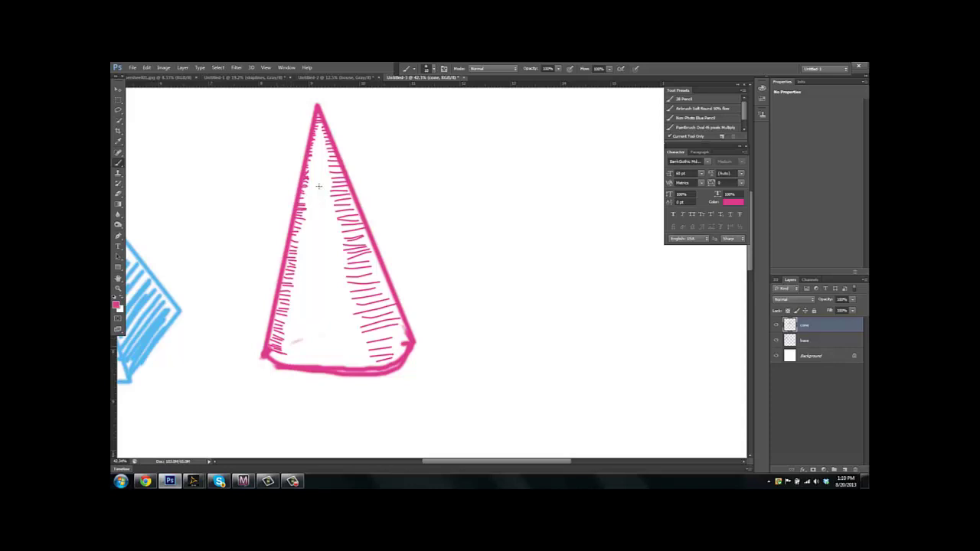
Crosshatch the cone's left edge with steep strokes over the existing hatching, working up from the base
{"action": "left_click_drag", "start_coordinate": [269, 350], "coordinate": [278, 333]}
{"action": "left_click_drag", "start_coordinate": [272, 345], "coordinate": [279, 320]}
{"action": "left_click_drag", "start_coordinate": [273, 326], "coordinate": [282, 314]}
{"action": "left_click_drag", "start_coordinate": [276, 317], "coordinate": [289, 297]}
{"action": "left_click_drag", "start_coordinate": [278, 300], "coordinate": [294, 253]}
{"action": "left_click_drag", "start_coordinate": [290, 256], "coordinate": [301, 220]}
{"action": "left_click_drag", "start_coordinate": [298, 221], "coordinate": [303, 210]}
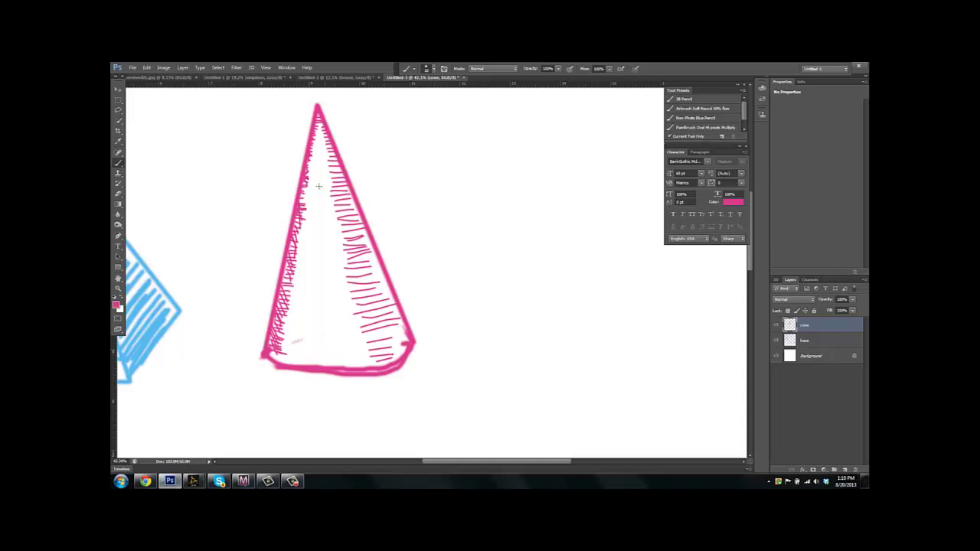
Crosshatch the cone's right side with steep strokes over the existing hatching to deepen its shadow down to the base
{"action": "left_click_drag", "start_coordinate": [325, 132], "coordinate": [342, 196]}
{"action": "mouse_move", "coordinate": [341, 188]}
{"action": "left_mouse_down"}
{"action": "mouse_move", "coordinate": [349, 222]}
{"action": "mouse_move", "coordinate": [351, 213]}
{"action": "left_mouse_up"}
{"action": "left_click_drag", "start_coordinate": [343, 213], "coordinate": [353, 248]}
{"action": "left_click_drag", "start_coordinate": [345, 217], "coordinate": [360, 256]}
{"action": "left_click_drag", "start_coordinate": [353, 225], "coordinate": [362, 260]}
{"action": "left_click_drag", "start_coordinate": [354, 268], "coordinate": [360, 303]}
{"action": "left_click_drag", "start_coordinate": [361, 235], "coordinate": [366, 247]}
{"action": "left_click_drag", "start_coordinate": [355, 248], "coordinate": [368, 311]}
{"action": "left_click_drag", "start_coordinate": [359, 274], "coordinate": [374, 312]}
{"action": "mouse_move", "coordinate": [367, 283]}
{"action": "left_mouse_down"}
{"action": "mouse_move", "coordinate": [377, 328]}
{"action": "mouse_move", "coordinate": [387, 328]}
{"action": "left_mouse_up"}
{"action": "left_click_drag", "start_coordinate": [376, 285], "coordinate": [401, 347]}
{"action": "left_click_drag", "start_coordinate": [379, 300], "coordinate": [395, 343]}
{"action": "mouse_move", "coordinate": [387, 303]}
{"action": "left_mouse_down"}
{"action": "mouse_move", "coordinate": [399, 346]}
{"action": "mouse_move", "coordinate": [390, 358]}
{"action": "left_mouse_up"}
{"action": "left_click_drag", "start_coordinate": [392, 318], "coordinate": [403, 357]}
{"action": "left_click_drag", "start_coordinate": [389, 345], "coordinate": [388, 359]}
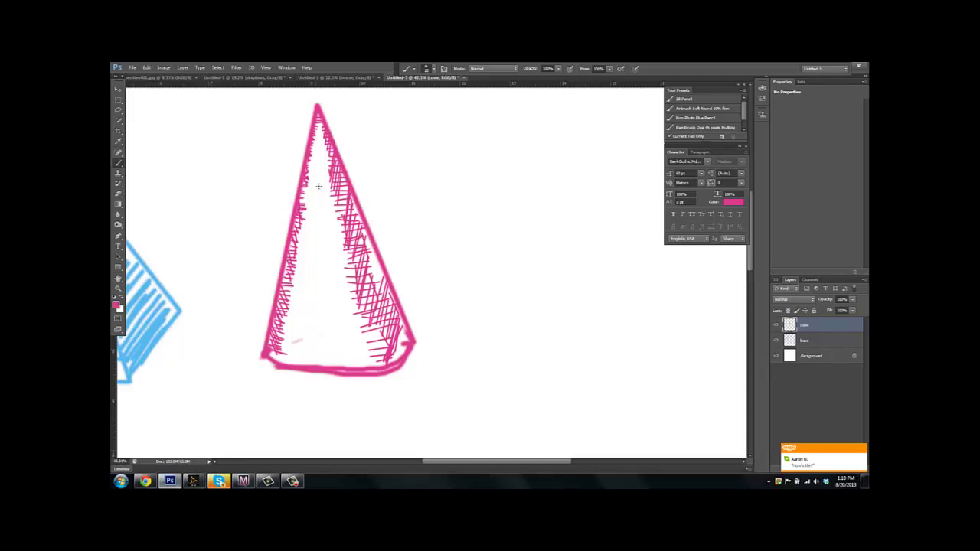
{"action": "key", "text": "ctrl+minus"}
{"action": "key", "text": "ctrl+minus"}
{"action": "key", "text": "ctrl+minus"}
{"action": "key", "text": "ctrl+minus"}
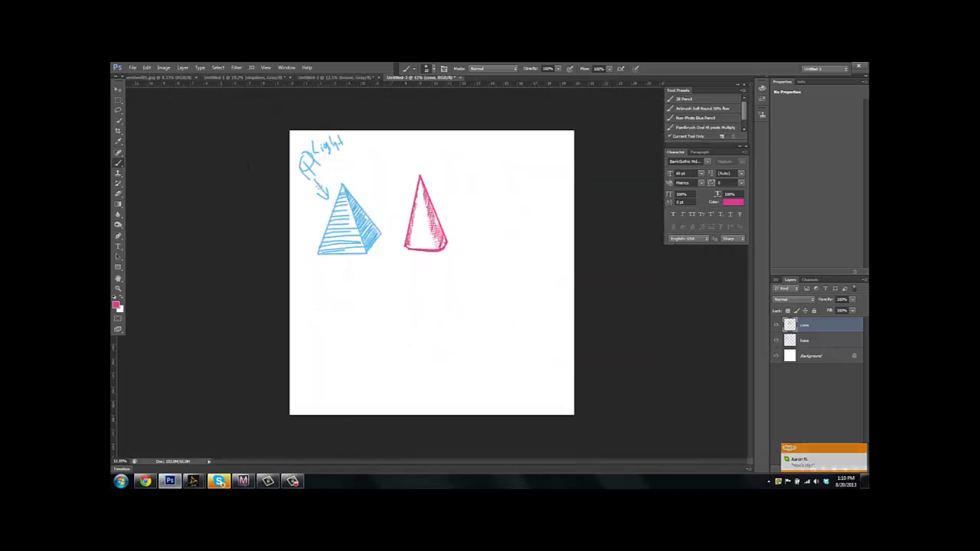
{"action": "left_click", "coordinate": [318, 186], "text": "ctrl"}
{"action": "key", "text": "ctrl+plus"}
{"action": "key", "text": "ctrl+plus"}
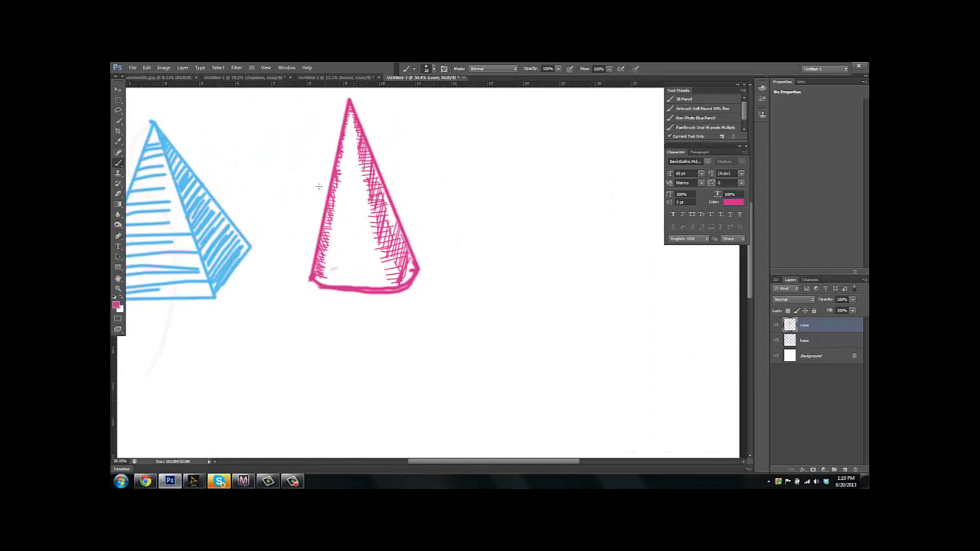
Thicken the hatching along both sides of the cone with bold strokes, leaving a bright highlight band down the middle
{"action": "mouse_move", "coordinate": [350, 116]}
{"action": "left_mouse_down"}
{"action": "mouse_move", "coordinate": [341, 251]}
{"action": "mouse_move", "coordinate": [360, 278]}
{"action": "mouse_move", "coordinate": [351, 136]}
{"action": "left_mouse_up"}
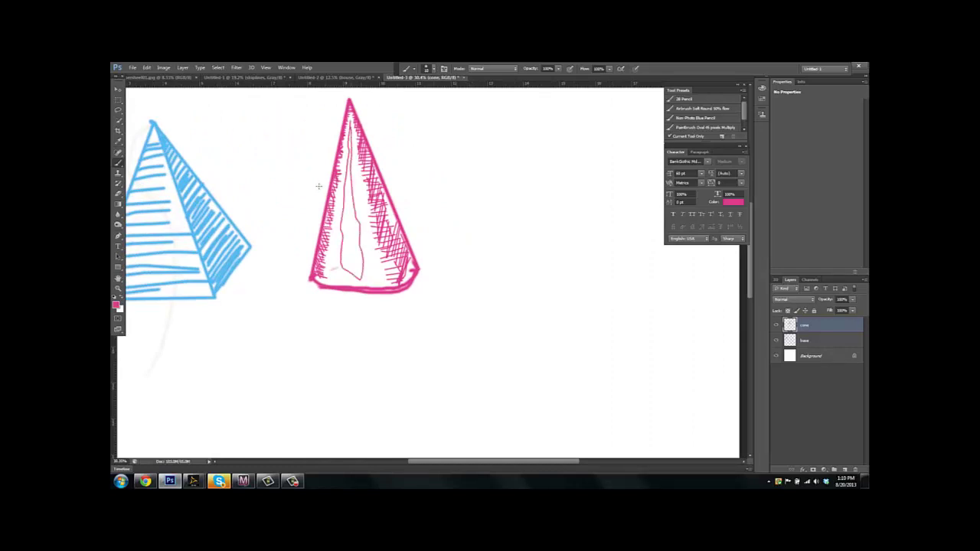
{"action": "key", "text": "ctrl+z"}
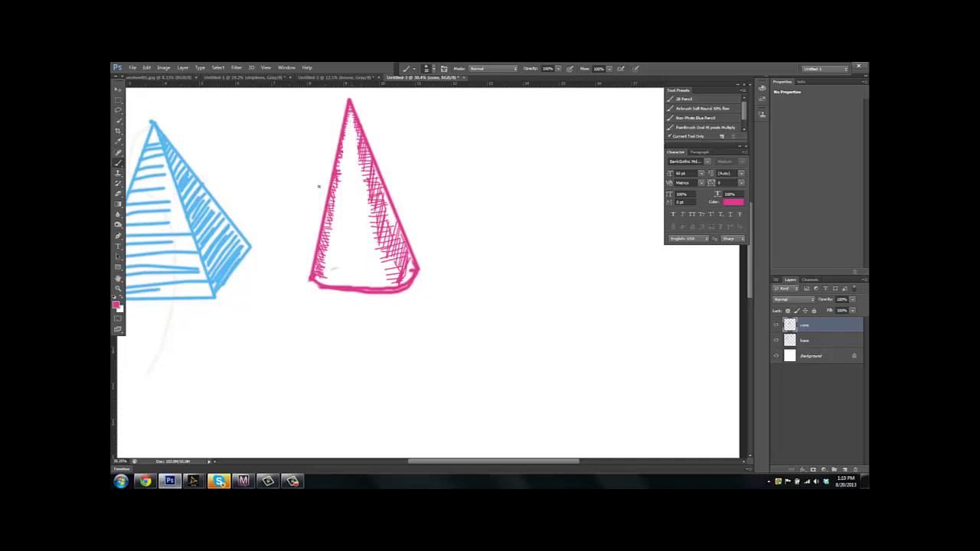
{"action": "mouse_move", "coordinate": [321, 275]}
{"action": "left_mouse_down"}
{"action": "mouse_move", "coordinate": [350, 121]}
{"action": "mouse_move", "coordinate": [390, 271]}
{"action": "mouse_move", "coordinate": [380, 278]}
{"action": "mouse_move", "coordinate": [399, 286]}
{"action": "mouse_move", "coordinate": [361, 138]}
{"action": "mouse_move", "coordinate": [337, 184]}
{"action": "mouse_move", "coordinate": [340, 280]}
{"action": "mouse_move", "coordinate": [332, 274]}
{"action": "left_mouse_up"}
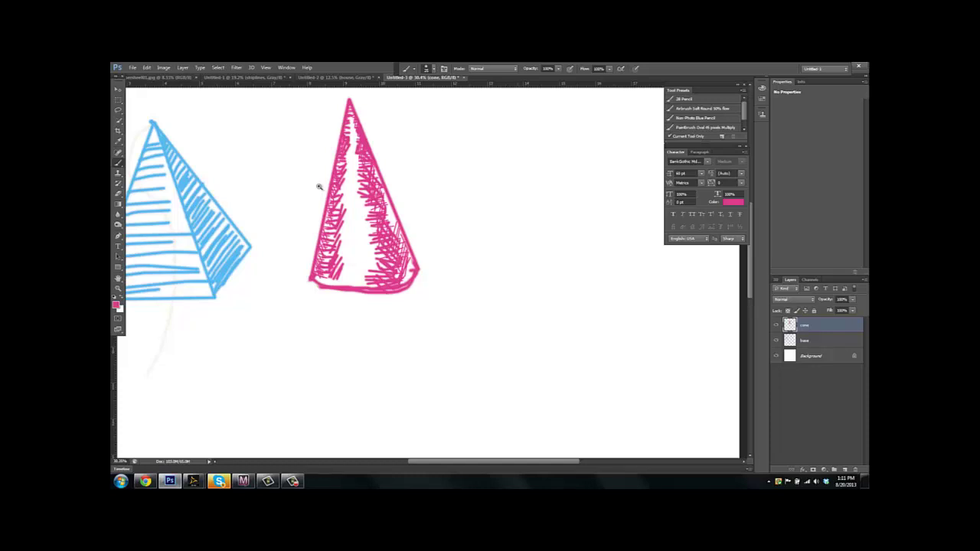
Draw a box in perspective below the cone, with a front face, a right side face and a top face
{"action": "scroll", "coordinate": [319, 186], "scroll_direction": "down", "scroll_amount": 8}
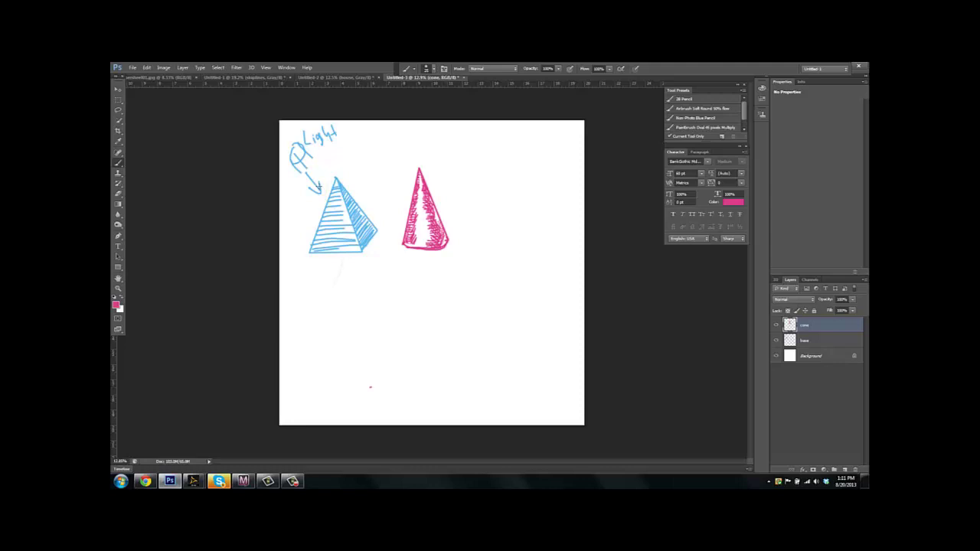
{"action": "mouse_move", "coordinate": [371, 387]}
{"action": "left_mouse_down"}
{"action": "mouse_move", "coordinate": [368, 327]}
{"action": "mouse_move", "coordinate": [437, 320]}
{"action": "mouse_move", "coordinate": [449, 381]}
{"action": "mouse_move", "coordinate": [371, 387]}
{"action": "left_mouse_up"}
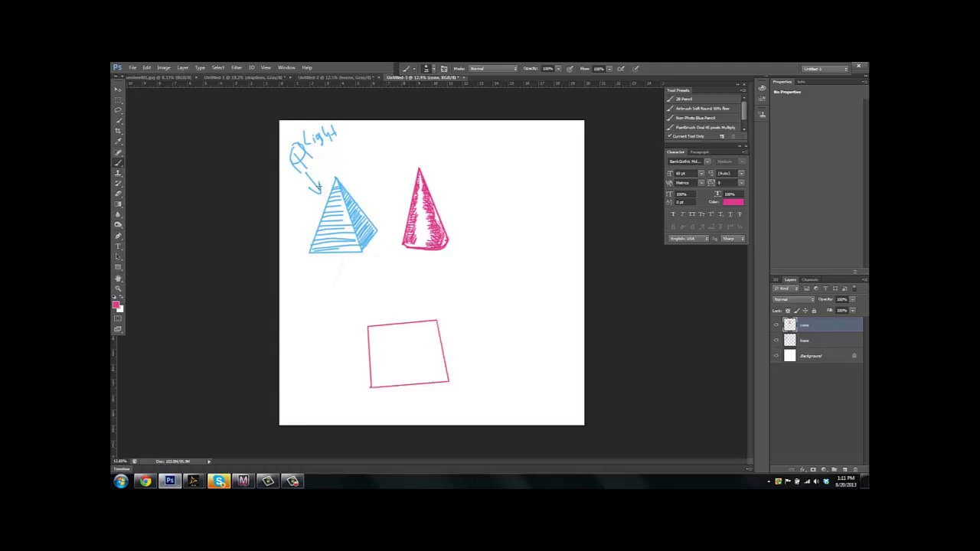
{"action": "mouse_move", "coordinate": [436, 319]}
{"action": "left_mouse_down"}
{"action": "mouse_move", "coordinate": [482, 306]}
{"action": "mouse_move", "coordinate": [494, 363]}
{"action": "mouse_move", "coordinate": [448, 380]}
{"action": "left_mouse_up"}
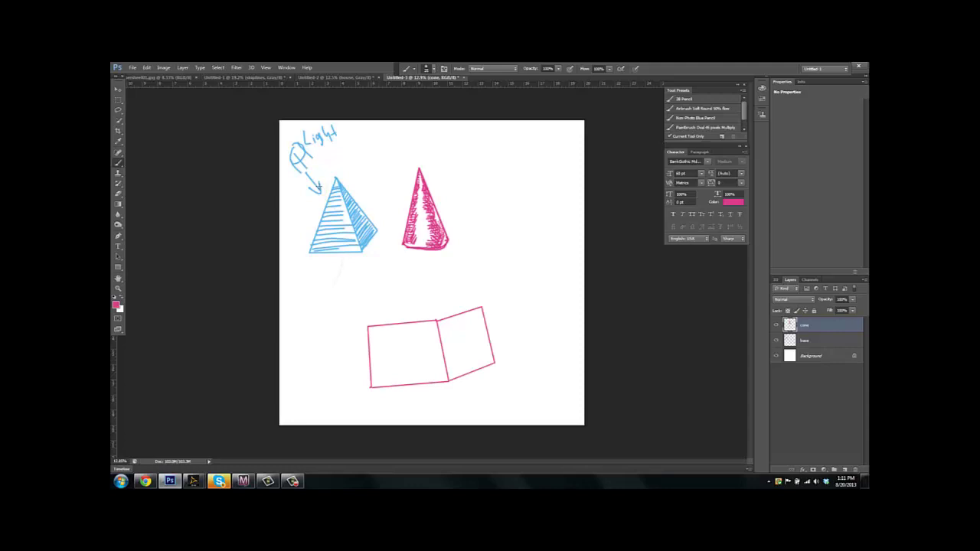
{"action": "left_click_drag", "start_coordinate": [369, 325], "coordinate": [481, 307]}
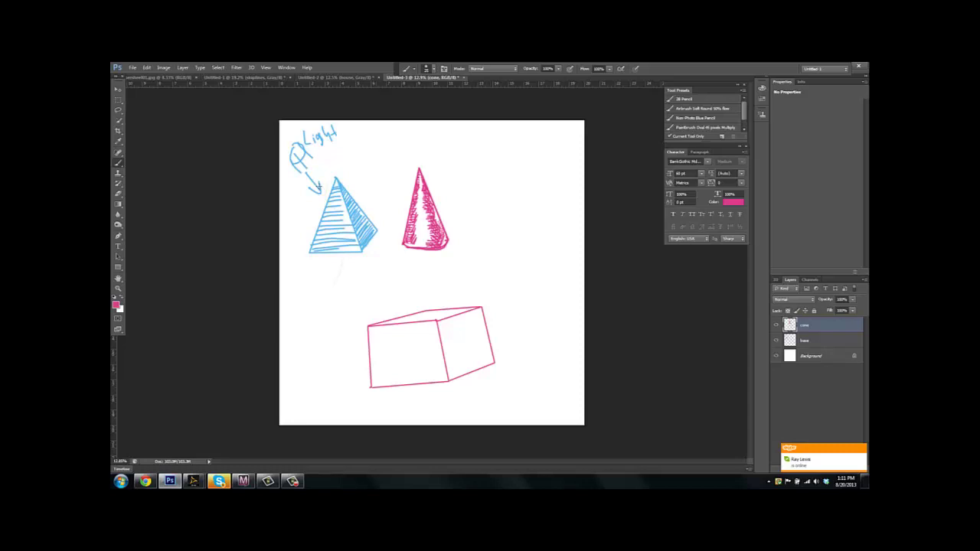
Sketch a lamp-like light source above the box with broken rays spreading down on both sides
{"action": "mouse_move", "coordinate": [417, 267]}
{"action": "left_mouse_down"}
{"action": "mouse_move", "coordinate": [399, 301]}
{"action": "mouse_move", "coordinate": [446, 284]}
{"action": "mouse_move", "coordinate": [396, 314]}
{"action": "left_mouse_up"}
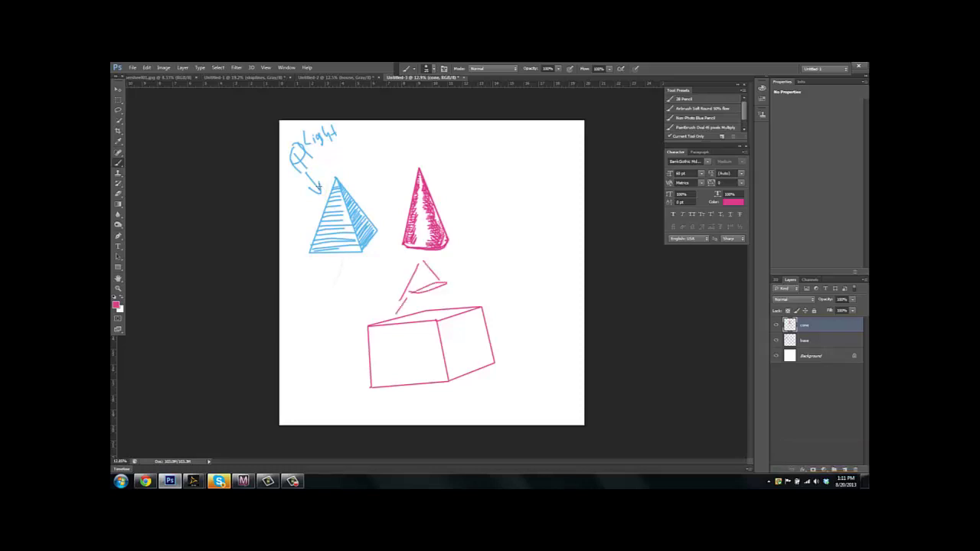
{"action": "left_click_drag", "start_coordinate": [439, 283], "coordinate": [459, 291]}
{"action": "left_click_drag", "start_coordinate": [388, 307], "coordinate": [375, 329]}
Hatch the box's front face with diagonal strokes along its left, bottom and right edges, leaving the center white
{"action": "mouse_move", "coordinate": [371, 362]}
{"action": "left_mouse_down"}
{"action": "mouse_move", "coordinate": [378, 351]}
{"action": "mouse_move", "coordinate": [392, 363]}
{"action": "left_mouse_up"}
{"action": "left_click_drag", "start_coordinate": [384, 386], "coordinate": [403, 368]}
{"action": "left_click_drag", "start_coordinate": [395, 388], "coordinate": [419, 369]}
{"action": "left_click_drag", "start_coordinate": [416, 384], "coordinate": [432, 367]}
{"action": "mouse_move", "coordinate": [427, 383]}
{"action": "left_mouse_down"}
{"action": "mouse_move", "coordinate": [448, 368]}
{"action": "mouse_move", "coordinate": [436, 323]}
{"action": "mouse_move", "coordinate": [440, 334]}
{"action": "left_mouse_up"}
{"action": "mouse_move", "coordinate": [428, 368]}
{"action": "left_mouse_down"}
{"action": "mouse_move", "coordinate": [441, 339]}
{"action": "mouse_move", "coordinate": [442, 353]}
{"action": "left_mouse_up"}
{"action": "mouse_move", "coordinate": [439, 376]}
{"action": "left_mouse_down"}
{"action": "mouse_move", "coordinate": [444, 356]}
{"action": "mouse_move", "coordinate": [444, 368]}
{"action": "left_mouse_up"}
{"action": "left_click_drag", "start_coordinate": [442, 384], "coordinate": [446, 371]}
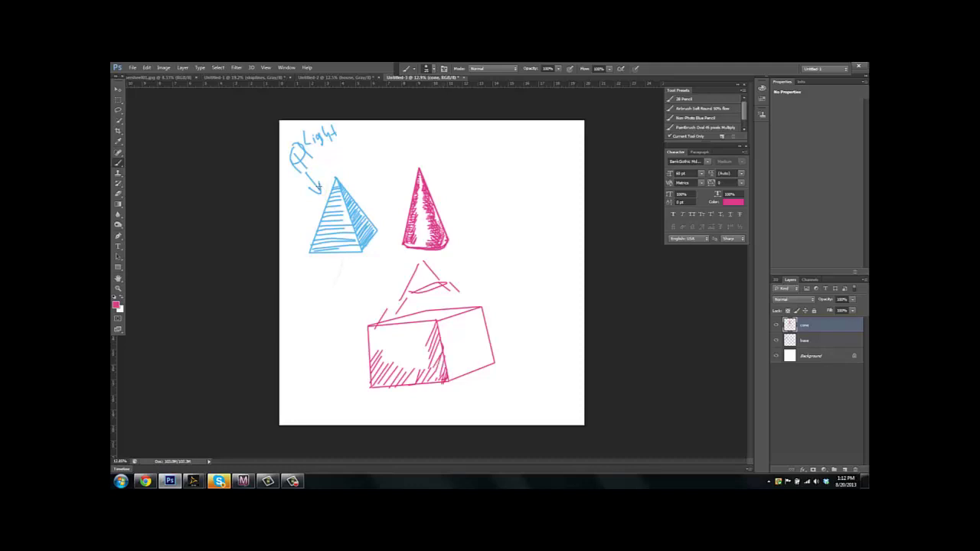
Hatch the box's right side face with dense slanted strokes, leaving its upper part unshaded
{"action": "mouse_move", "coordinate": [444, 347]}
{"action": "left_mouse_down"}
{"action": "mouse_move", "coordinate": [472, 332]}
{"action": "mouse_move", "coordinate": [481, 349]}
{"action": "left_mouse_up"}
{"action": "mouse_move", "coordinate": [458, 368]}
{"action": "left_mouse_down"}
{"action": "mouse_move", "coordinate": [484, 352]}
{"action": "mouse_move", "coordinate": [479, 367]}
{"action": "mouse_move", "coordinate": [482, 337]}
{"action": "left_mouse_up"}
{"action": "left_click_drag", "start_coordinate": [446, 354], "coordinate": [474, 332]}
{"action": "left_click_drag", "start_coordinate": [444, 351], "coordinate": [473, 329]}
{"action": "left_click_drag", "start_coordinate": [462, 337], "coordinate": [477, 327]}
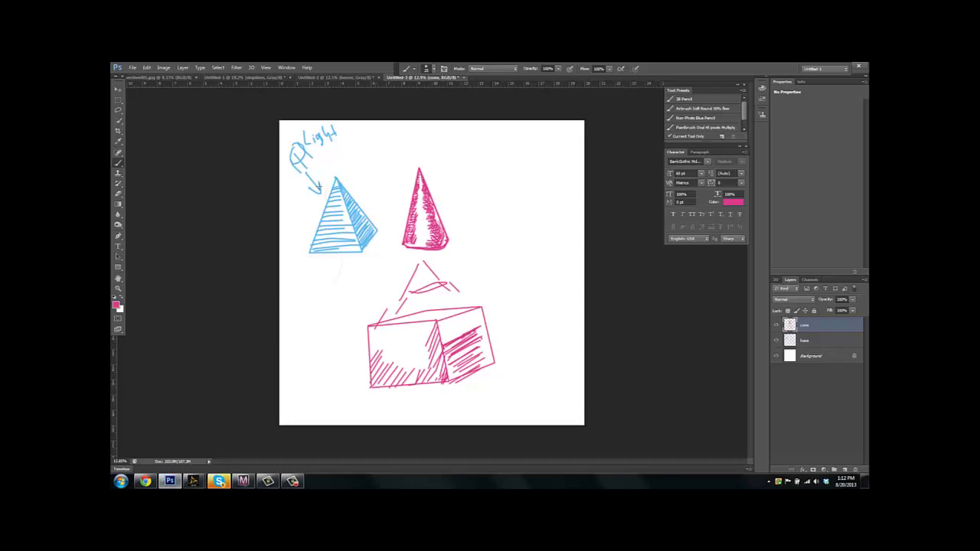
Crosshatch the lower left corner and right edge of the box's front face over the existing hatching
{"action": "left_click_drag", "start_coordinate": [372, 384], "coordinate": [381, 373]}
{"action": "left_click_drag", "start_coordinate": [372, 381], "coordinate": [387, 360]}
{"action": "mouse_move", "coordinate": [375, 381]}
{"action": "left_mouse_down"}
{"action": "mouse_move", "coordinate": [391, 358]}
{"action": "mouse_move", "coordinate": [436, 364]}
{"action": "mouse_move", "coordinate": [439, 342]}
{"action": "left_mouse_up"}
{"action": "left_click_drag", "start_coordinate": [431, 361], "coordinate": [439, 336]}
Crosshatch the box's right side face to deepen its shadow toward the far edge
{"action": "left_click_drag", "start_coordinate": [450, 375], "coordinate": [485, 328]}
{"action": "left_click_drag", "start_coordinate": [482, 362], "coordinate": [488, 335]}
{"action": "mouse_move", "coordinate": [470, 351]}
{"action": "left_mouse_down"}
{"action": "mouse_move", "coordinate": [487, 332]}
{"action": "mouse_move", "coordinate": [490, 339]}
{"action": "left_mouse_up"}
{"action": "left_click_drag", "start_coordinate": [473, 352], "coordinate": [487, 341]}
{"action": "left_click_drag", "start_coordinate": [471, 349], "coordinate": [488, 334]}
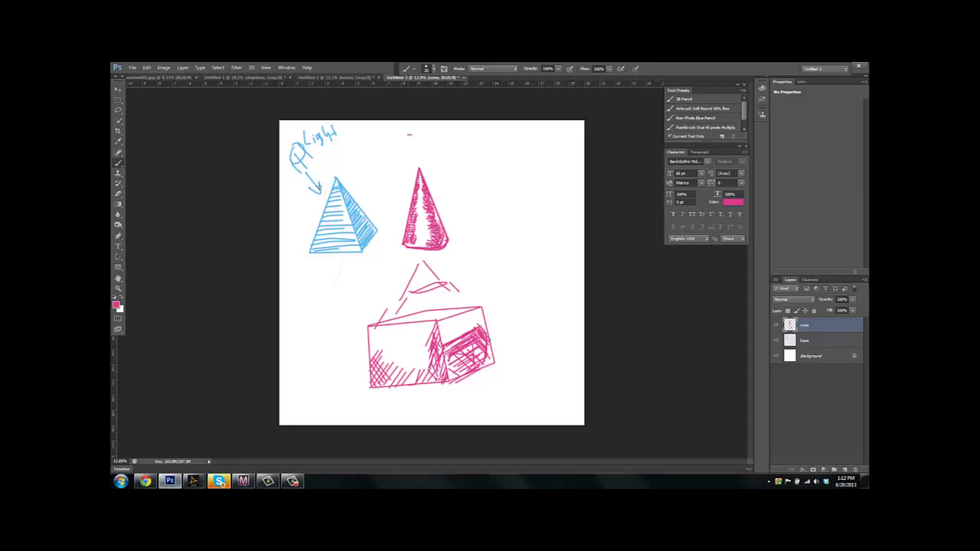
Sketch a face to the right of the cone with forehead and jaw lines, an eye, nose, mouth and ear
{"action": "right_click", "coordinate": [409, 134]}
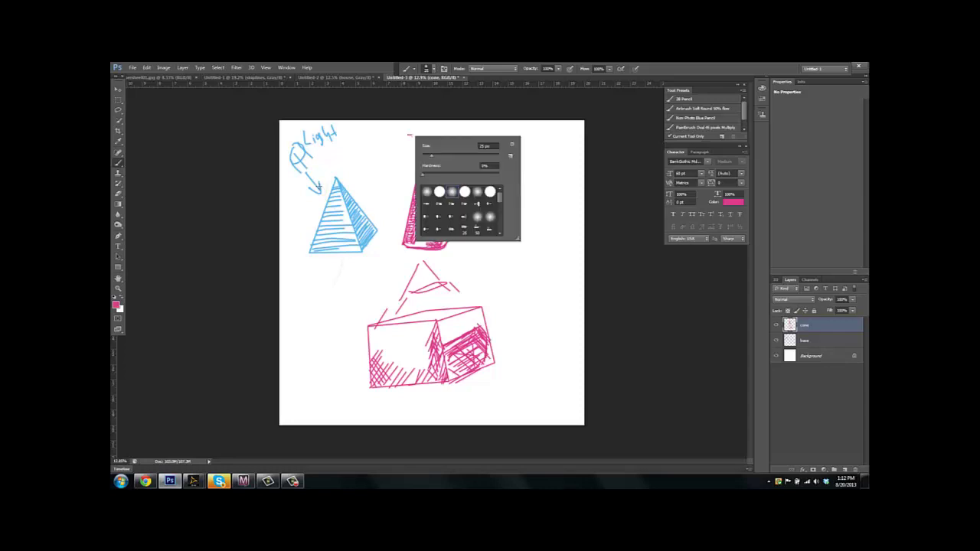
{"action": "left_click", "coordinate": [320, 186]}
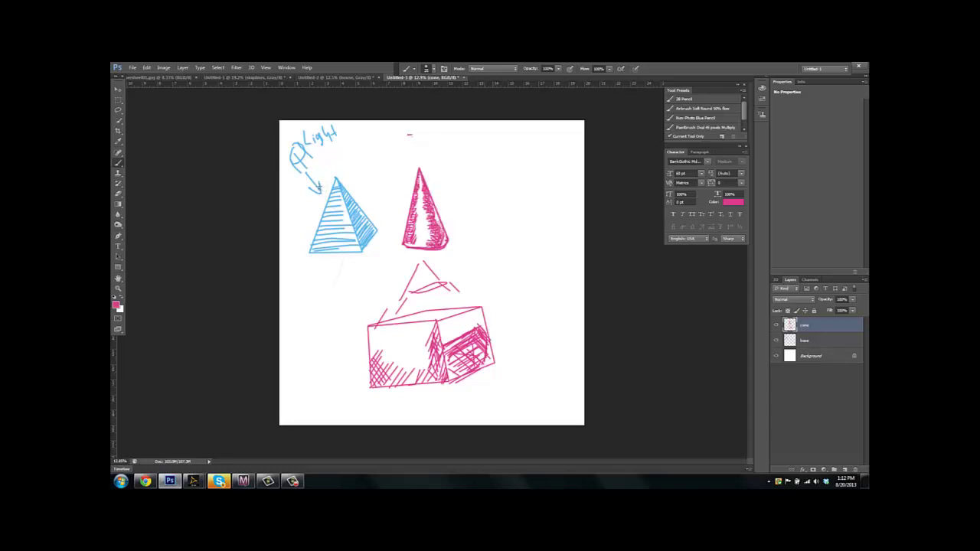
{"action": "mouse_move", "coordinate": [484, 162]}
{"action": "left_mouse_down"}
{"action": "mouse_move", "coordinate": [488, 228]}
{"action": "mouse_move", "coordinate": [508, 255]}
{"action": "mouse_move", "coordinate": [537, 267]}
{"action": "left_mouse_up"}
{"action": "mouse_move", "coordinate": [490, 210]}
{"action": "left_mouse_down"}
{"action": "mouse_move", "coordinate": [524, 228]}
{"action": "mouse_move", "coordinate": [533, 257]}
{"action": "left_mouse_up"}
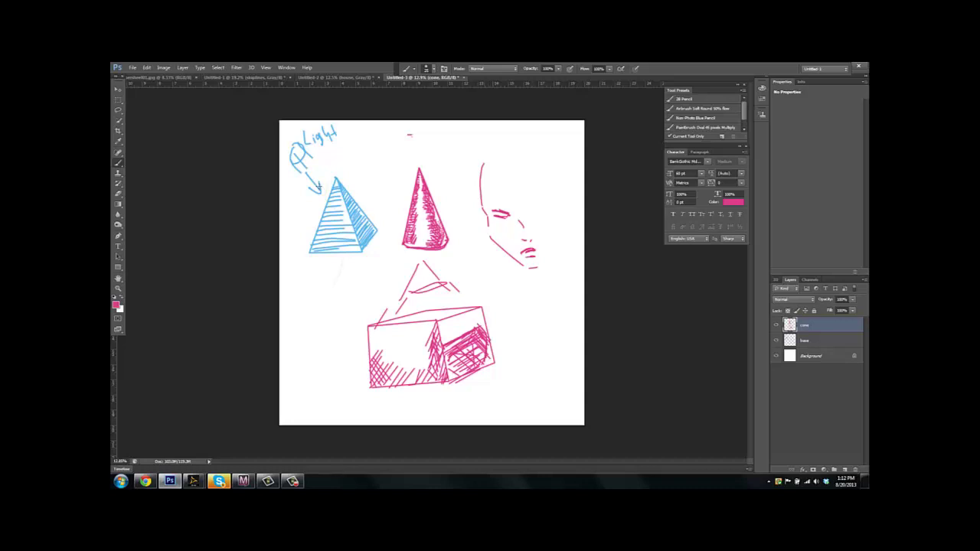
{"action": "left_click_drag", "start_coordinate": [481, 208], "coordinate": [485, 222]}
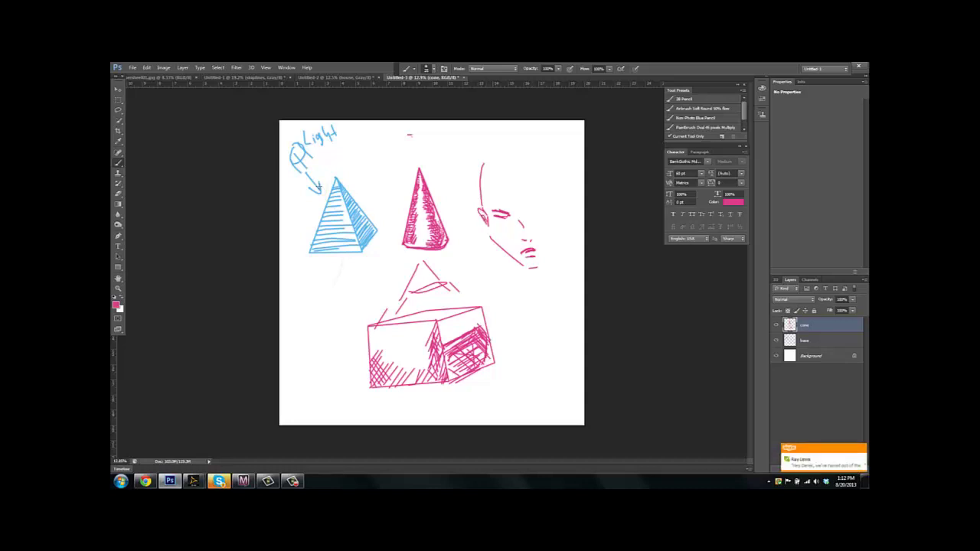
Draw spiky hair around the face, sweeping over the forehead and down the right side to a pointed tip
{"action": "mouse_move", "coordinate": [484, 170]}
{"action": "left_mouse_down"}
{"action": "mouse_move", "coordinate": [476, 155]}
{"action": "mouse_move", "coordinate": [467, 173]}
{"action": "mouse_move", "coordinate": [476, 158]}
{"action": "left_mouse_up"}
{"action": "mouse_move", "coordinate": [487, 165]}
{"action": "left_mouse_down"}
{"action": "mouse_move", "coordinate": [478, 172]}
{"action": "mouse_move", "coordinate": [519, 195]}
{"action": "mouse_move", "coordinate": [552, 234]}
{"action": "mouse_move", "coordinate": [547, 250]}
{"action": "mouse_move", "coordinate": [563, 277]}
{"action": "left_mouse_up"}
{"action": "left_click_drag", "start_coordinate": [487, 162], "coordinate": [490, 143]}
{"action": "mouse_move", "coordinate": [494, 155]}
{"action": "left_mouse_down"}
{"action": "mouse_move", "coordinate": [548, 152]}
{"action": "mouse_move", "coordinate": [567, 211]}
{"action": "mouse_move", "coordinate": [561, 275]}
{"action": "mouse_move", "coordinate": [573, 248]}
{"action": "mouse_move", "coordinate": [559, 285]}
{"action": "left_mouse_up"}
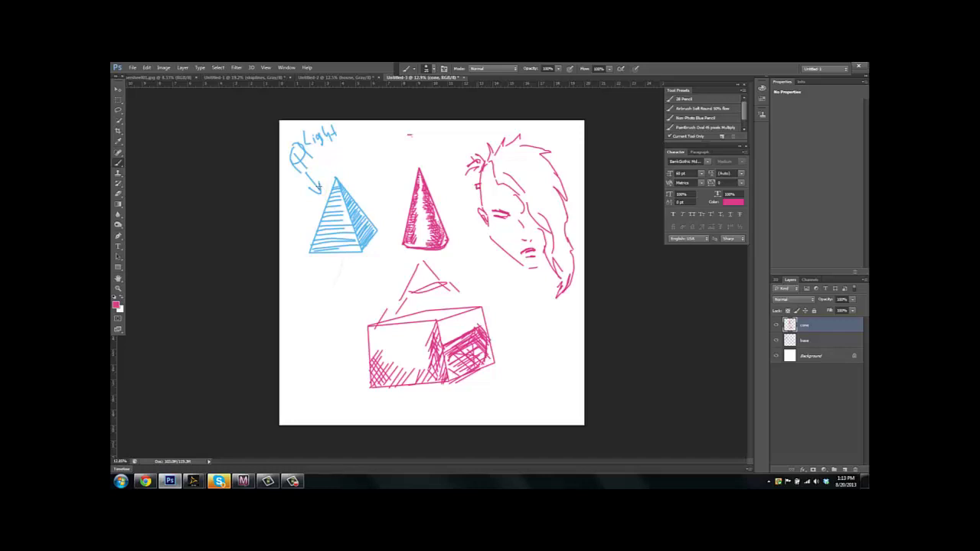
Add an eyebrow and a curl above the ear, and hatch the hair along the forehead and the covered side of the face
{"action": "mouse_move", "coordinate": [475, 182]}
{"action": "left_mouse_down"}
{"action": "mouse_move", "coordinate": [469, 200]}
{"action": "mouse_move", "coordinate": [507, 206]}
{"action": "left_mouse_up"}
{"action": "left_click_drag", "start_coordinate": [501, 203], "coordinate": [511, 211]}
{"action": "mouse_move", "coordinate": [518, 148]}
{"action": "left_mouse_down"}
{"action": "mouse_move", "coordinate": [549, 178]}
{"action": "mouse_move", "coordinate": [510, 175]}
{"action": "mouse_move", "coordinate": [530, 211]}
{"action": "left_mouse_up"}
{"action": "left_click_drag", "start_coordinate": [533, 201], "coordinate": [539, 221]}
{"action": "left_click_drag", "start_coordinate": [539, 212], "coordinate": [545, 226]}
{"action": "left_click_drag", "start_coordinate": [543, 221], "coordinate": [546, 229]}
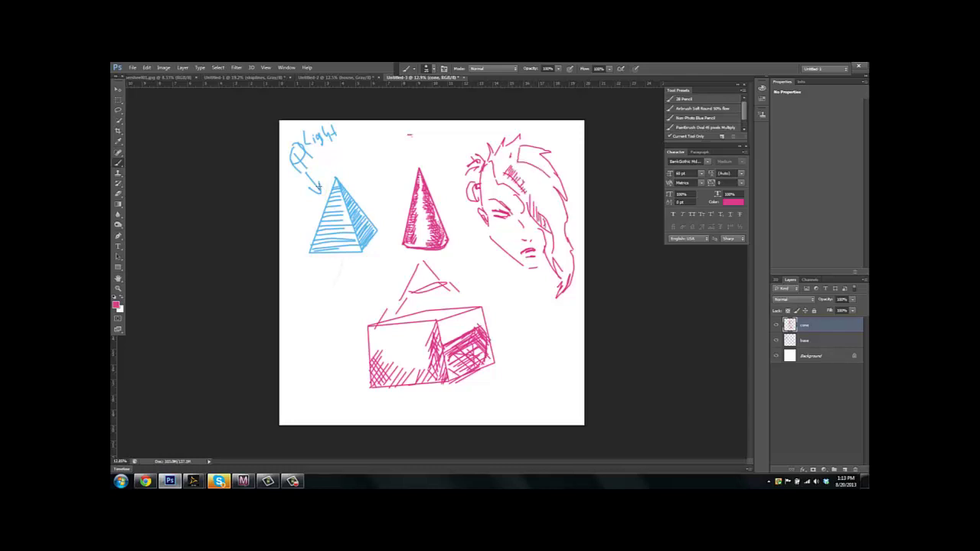
Draw the neck lines below the ear and shade under the jaw with long strokes
{"action": "left_click_drag", "start_coordinate": [485, 221], "coordinate": [479, 265]}
{"action": "mouse_move", "coordinate": [484, 222]}
{"action": "left_mouse_down"}
{"action": "mouse_move", "coordinate": [488, 271]}
{"action": "mouse_move", "coordinate": [509, 295]}
{"action": "left_mouse_up"}
{"action": "mouse_move", "coordinate": [491, 240]}
{"action": "left_mouse_down"}
{"action": "mouse_move", "coordinate": [502, 271]}
{"action": "mouse_move", "coordinate": [504, 263]}
{"action": "left_mouse_up"}
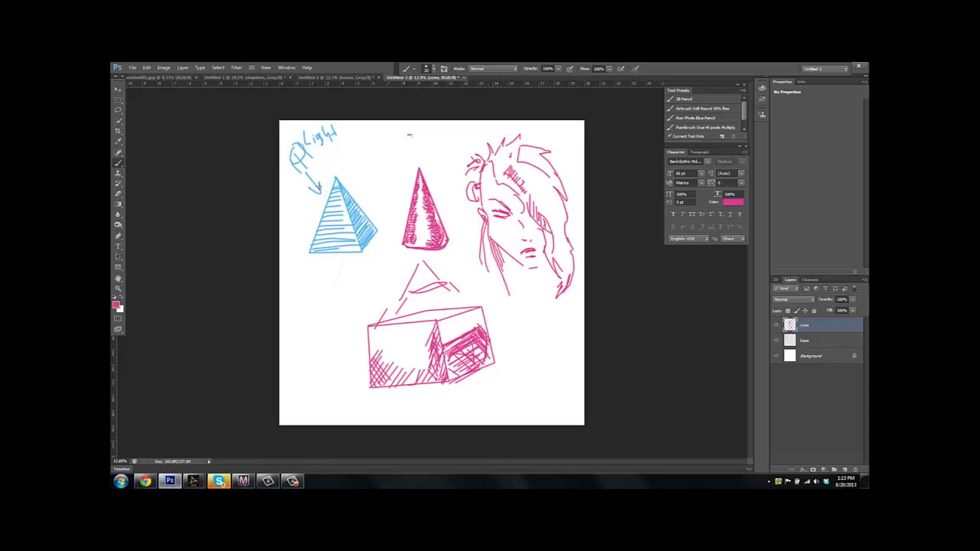
{"action": "mouse_move", "coordinate": [482, 223]}
{"action": "left_mouse_down"}
{"action": "mouse_move", "coordinate": [488, 269]}
{"action": "mouse_move", "coordinate": [484, 249]}
{"action": "left_mouse_up"}
Hatch the hair with strokes at the hairline, on the crown and down the long right side
{"action": "left_click_drag", "start_coordinate": [493, 159], "coordinate": [500, 184]}
{"action": "mouse_move", "coordinate": [522, 149]}
{"action": "left_mouse_down"}
{"action": "mouse_move", "coordinate": [535, 156]}
{"action": "mouse_move", "coordinate": [557, 224]}
{"action": "left_mouse_up"}
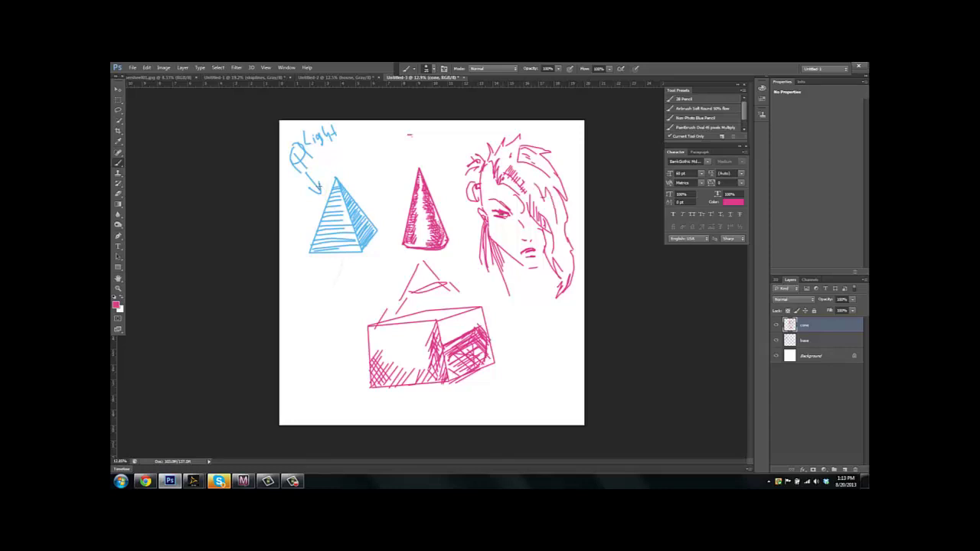
{"action": "left_click_drag", "start_coordinate": [551, 201], "coordinate": [572, 280]}
{"action": "left_click_drag", "start_coordinate": [521, 154], "coordinate": [558, 182]}
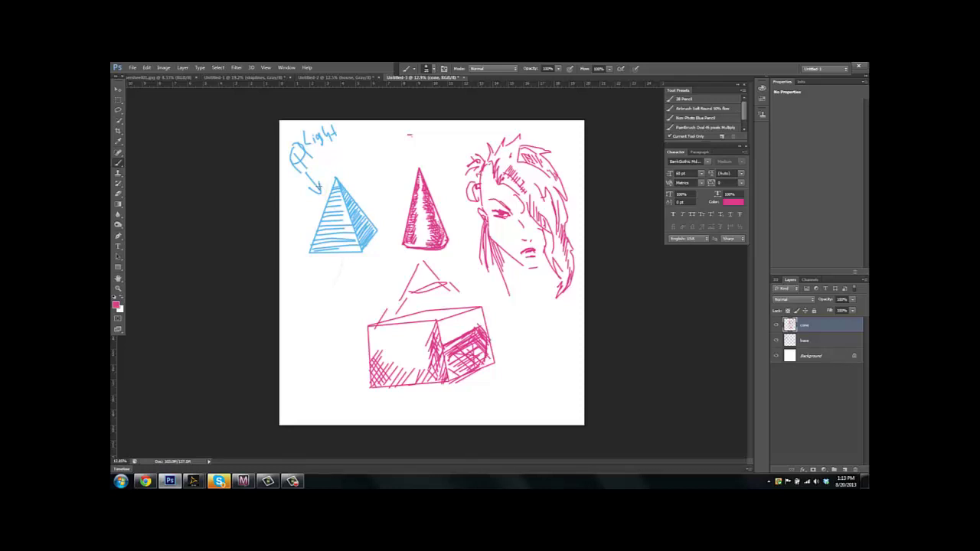
Hatch the shadow under the chin, draw the neckline, and extend the neck and hair lines on the right
{"action": "left_click_drag", "start_coordinate": [499, 254], "coordinate": [525, 288]}
{"action": "mouse_move", "coordinate": [506, 266]}
{"action": "left_mouse_down"}
{"action": "mouse_move", "coordinate": [520, 291]}
{"action": "mouse_move", "coordinate": [532, 289]}
{"action": "mouse_move", "coordinate": [519, 271]}
{"action": "left_mouse_up"}
{"action": "left_click_drag", "start_coordinate": [518, 261], "coordinate": [525, 282]}
{"action": "mouse_move", "coordinate": [526, 269]}
{"action": "left_mouse_down"}
{"action": "mouse_move", "coordinate": [531, 284]}
{"action": "mouse_move", "coordinate": [519, 279]}
{"action": "left_mouse_up"}
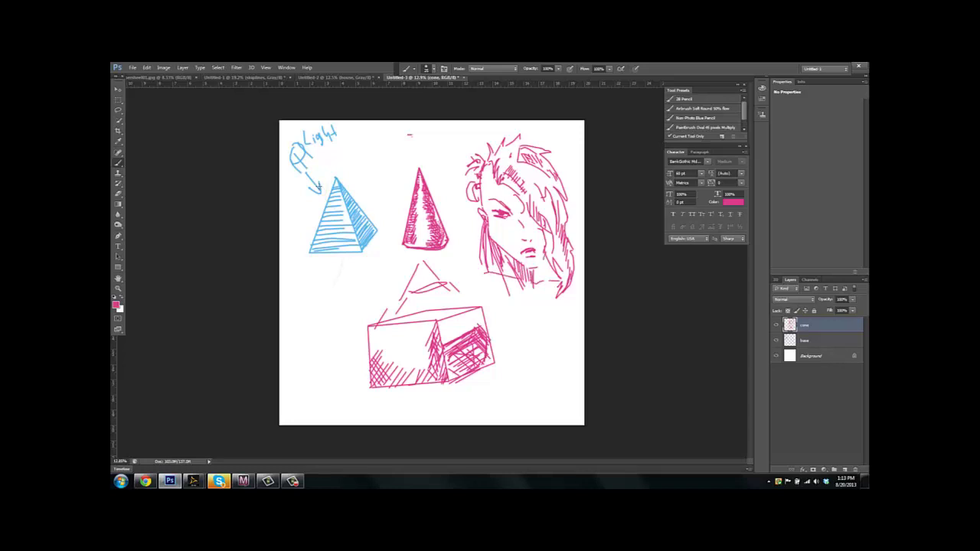
{"action": "left_click_drag", "start_coordinate": [544, 234], "coordinate": [557, 310]}
{"action": "left_click_drag", "start_coordinate": [550, 260], "coordinate": [564, 318]}
Draw sample marks in the empty areas around the pyramid: parallel diagonal strokes and several looping scribbles
{"action": "mouse_move", "coordinate": [314, 280]}
{"action": "left_mouse_down"}
{"action": "mouse_move", "coordinate": [293, 314]}
{"action": "mouse_move", "coordinate": [298, 326]}
{"action": "left_mouse_up"}
{"action": "mouse_move", "coordinate": [318, 297]}
{"action": "left_mouse_down"}
{"action": "mouse_move", "coordinate": [295, 355]}
{"action": "mouse_move", "coordinate": [306, 366]}
{"action": "mouse_move", "coordinate": [315, 358]}
{"action": "left_mouse_up"}
{"action": "mouse_move", "coordinate": [335, 317]}
{"action": "left_mouse_down"}
{"action": "mouse_move", "coordinate": [363, 297]}
{"action": "mouse_move", "coordinate": [339, 318]}
{"action": "mouse_move", "coordinate": [357, 337]}
{"action": "left_mouse_up"}
{"action": "mouse_move", "coordinate": [362, 154]}
{"action": "left_mouse_down"}
{"action": "mouse_move", "coordinate": [379, 176]}
{"action": "mouse_move", "coordinate": [390, 161]}
{"action": "mouse_move", "coordinate": [387, 189]}
{"action": "left_mouse_up"}
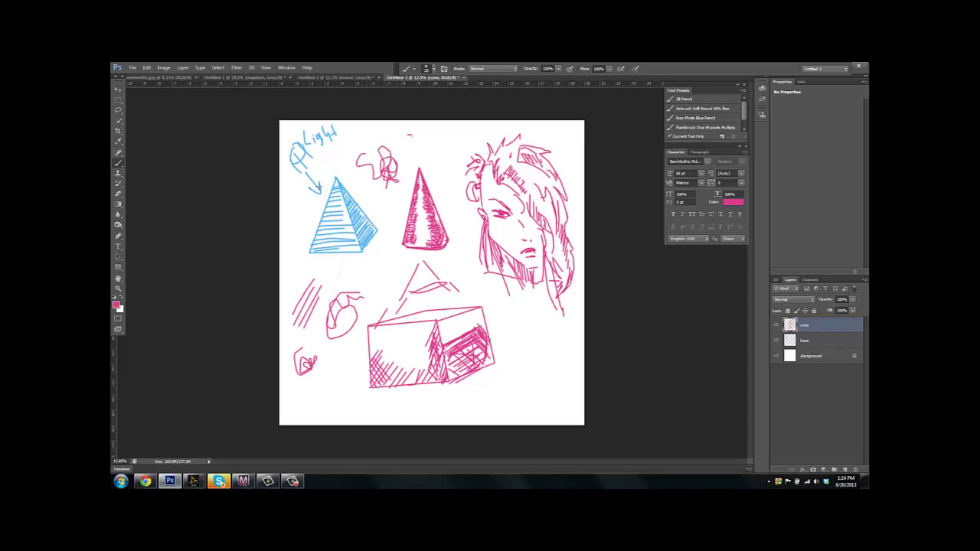
Switch to the Untitled-2 document and draw clouds of overlapping loops in the framed scene's upper right corner
{"action": "left_click", "coordinate": [321, 77]}
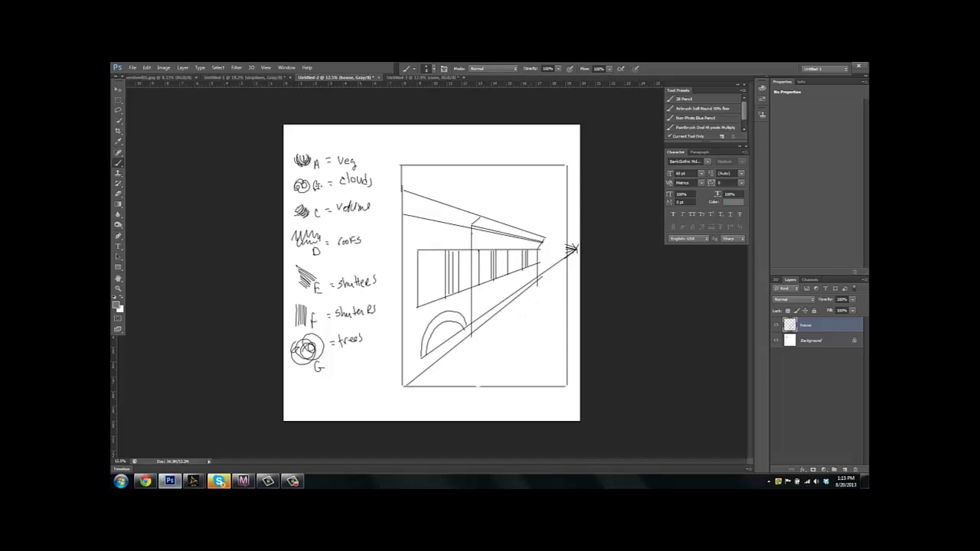
{"action": "mouse_move", "coordinate": [517, 171]}
{"action": "left_mouse_down"}
{"action": "mouse_move", "coordinate": [529, 183]}
{"action": "mouse_move", "coordinate": [523, 196]}
{"action": "mouse_move", "coordinate": [542, 201]}
{"action": "mouse_move", "coordinate": [551, 177]}
{"action": "mouse_move", "coordinate": [557, 190]}
{"action": "mouse_move", "coordinate": [506, 176]}
{"action": "mouse_move", "coordinate": [528, 212]}
{"action": "mouse_move", "coordinate": [560, 212]}
{"action": "mouse_move", "coordinate": [542, 206]}
{"action": "mouse_move", "coordinate": [559, 185]}
{"action": "left_mouse_up"}
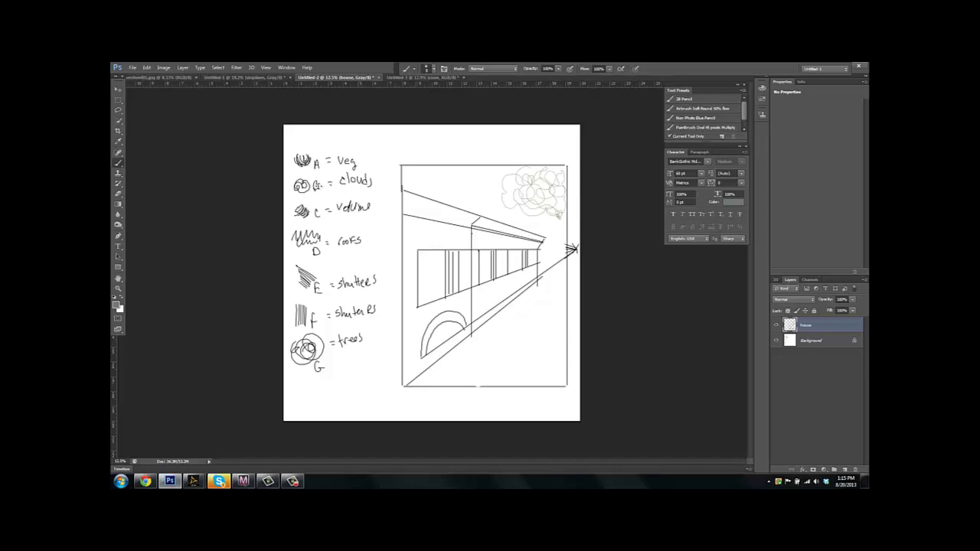
Draw vegetation above the building's roof with upright grass-like strokes from the frame's left corner to the roof's middle
{"action": "mouse_move", "coordinate": [412, 168]}
{"action": "left_mouse_down"}
{"action": "mouse_move", "coordinate": [414, 188]}
{"action": "mouse_move", "coordinate": [420, 173]}
{"action": "mouse_move", "coordinate": [404, 175]}
{"action": "mouse_move", "coordinate": [430, 176]}
{"action": "mouse_move", "coordinate": [430, 187]}
{"action": "left_mouse_up"}
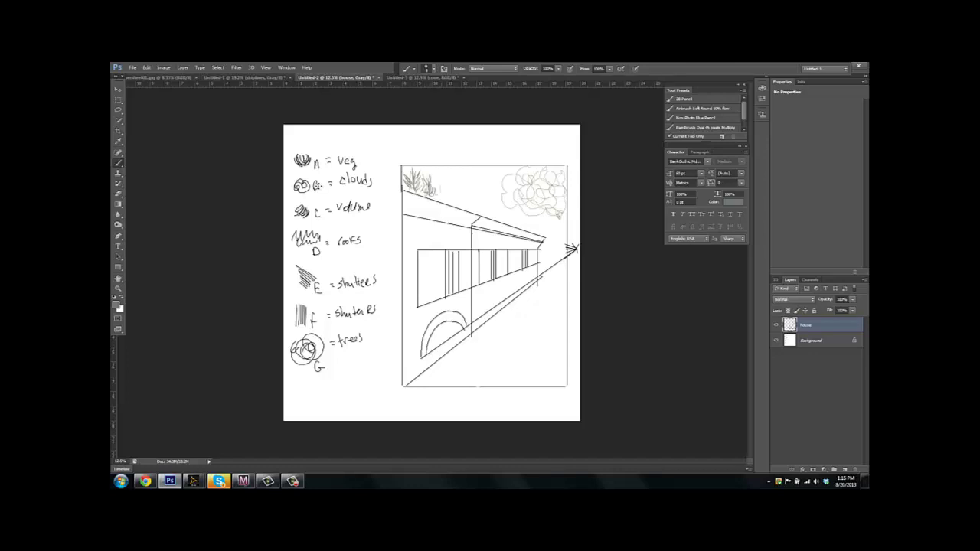
{"action": "mouse_move", "coordinate": [440, 185]}
{"action": "left_mouse_down"}
{"action": "mouse_move", "coordinate": [444, 202]}
{"action": "mouse_move", "coordinate": [452, 173]}
{"action": "mouse_move", "coordinate": [464, 189]}
{"action": "mouse_move", "coordinate": [474, 175]}
{"action": "mouse_move", "coordinate": [476, 186]}
{"action": "mouse_move", "coordinate": [458, 185]}
{"action": "left_mouse_up"}
{"action": "key", "text": "ctrl+alt+z"}
{"action": "key", "text": "ctrl+alt+z"}
{"action": "key", "text": "ctrl+alt+z"}
{"action": "left_click_drag", "start_coordinate": [459, 181], "coordinate": [457, 198]}
{"action": "left_click_drag", "start_coordinate": [458, 203], "coordinate": [470, 208]}
{"action": "mouse_move", "coordinate": [469, 181]}
{"action": "left_mouse_down"}
{"action": "mouse_move", "coordinate": [474, 211]}
{"action": "mouse_move", "coordinate": [477, 173]}
{"action": "left_mouse_up"}
{"action": "left_click_drag", "start_coordinate": [482, 216], "coordinate": [475, 195]}
{"action": "left_click_drag", "start_coordinate": [484, 208], "coordinate": [489, 200]}
{"action": "left_click_drag", "start_coordinate": [480, 204], "coordinate": [471, 190]}
Thicken the vegetation with more upright strokes, working back from the roof's middle toward the frame's left corner
{"action": "left_click_drag", "start_coordinate": [464, 211], "coordinate": [464, 193]}
{"action": "left_click_drag", "start_coordinate": [464, 208], "coordinate": [462, 193]}
{"action": "left_click_drag", "start_coordinate": [456, 202], "coordinate": [454, 183]}
{"action": "left_click_drag", "start_coordinate": [451, 206], "coordinate": [445, 176]}
{"action": "mouse_move", "coordinate": [444, 205]}
{"action": "left_mouse_down"}
{"action": "mouse_move", "coordinate": [447, 191]}
{"action": "mouse_move", "coordinate": [435, 183]}
{"action": "left_mouse_up"}
{"action": "left_click_drag", "start_coordinate": [445, 199], "coordinate": [436, 188]}
{"action": "left_click_drag", "start_coordinate": [436, 193], "coordinate": [435, 182]}
{"action": "left_click_drag", "start_coordinate": [432, 190], "coordinate": [426, 173]}
{"action": "left_click_drag", "start_coordinate": [427, 181], "coordinate": [425, 168]}
{"action": "mouse_move", "coordinate": [430, 191]}
{"action": "left_mouse_down"}
{"action": "mouse_move", "coordinate": [427, 171]}
{"action": "mouse_move", "coordinate": [418, 180]}
{"action": "left_mouse_up"}
Extend the vegetation strokes along the receding roofline toward its far end beneath the clouds
{"action": "left_click_drag", "start_coordinate": [489, 214], "coordinate": [486, 190]}
{"action": "left_click_drag", "start_coordinate": [491, 219], "coordinate": [492, 199]}
{"action": "mouse_move", "coordinate": [497, 219]}
{"action": "left_mouse_down"}
{"action": "mouse_move", "coordinate": [504, 181]}
{"action": "mouse_move", "coordinate": [520, 220]}
{"action": "left_mouse_up"}
{"action": "left_click_drag", "start_coordinate": [534, 232], "coordinate": [518, 215]}
{"action": "left_click_drag", "start_coordinate": [511, 222], "coordinate": [505, 194]}
{"action": "left_click_drag", "start_coordinate": [487, 209], "coordinate": [489, 175]}
{"action": "mouse_move", "coordinate": [485, 204]}
{"action": "left_mouse_down"}
{"action": "mouse_move", "coordinate": [474, 176]}
{"action": "mouse_move", "coordinate": [482, 194]}
{"action": "left_mouse_up"}
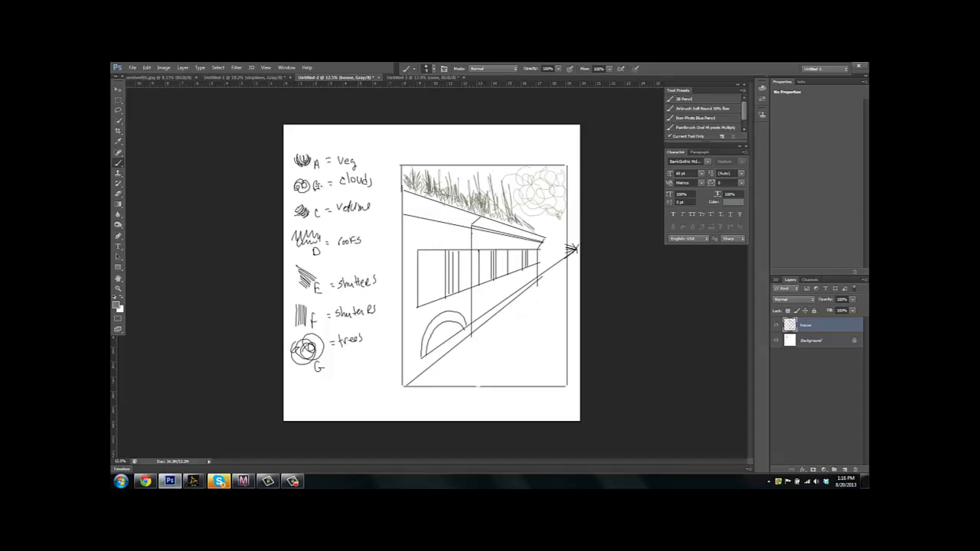
Hatch the building's roof band with diagonal strokes from the left edge to the far corner and darken the hatching
{"action": "key", "text": "Return"}
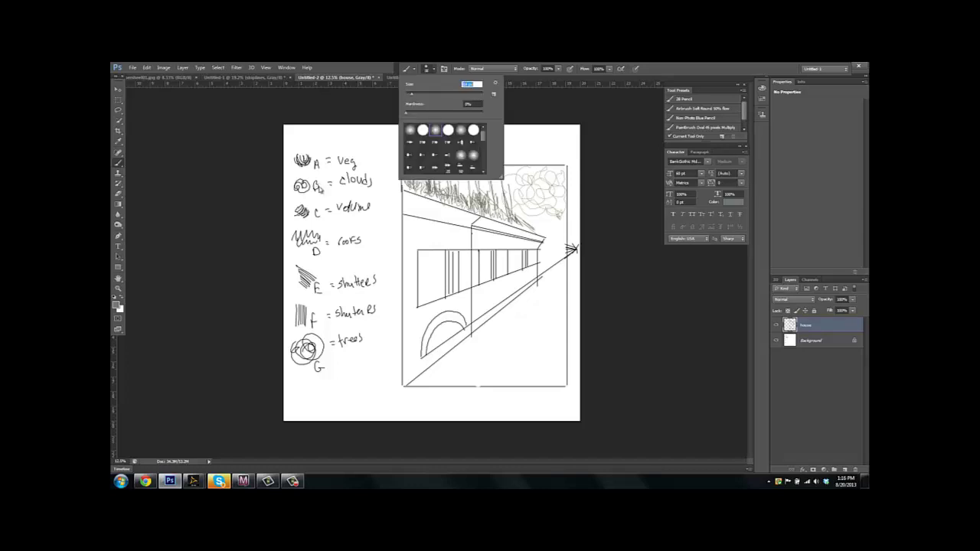
{"action": "key", "text": "Return"}
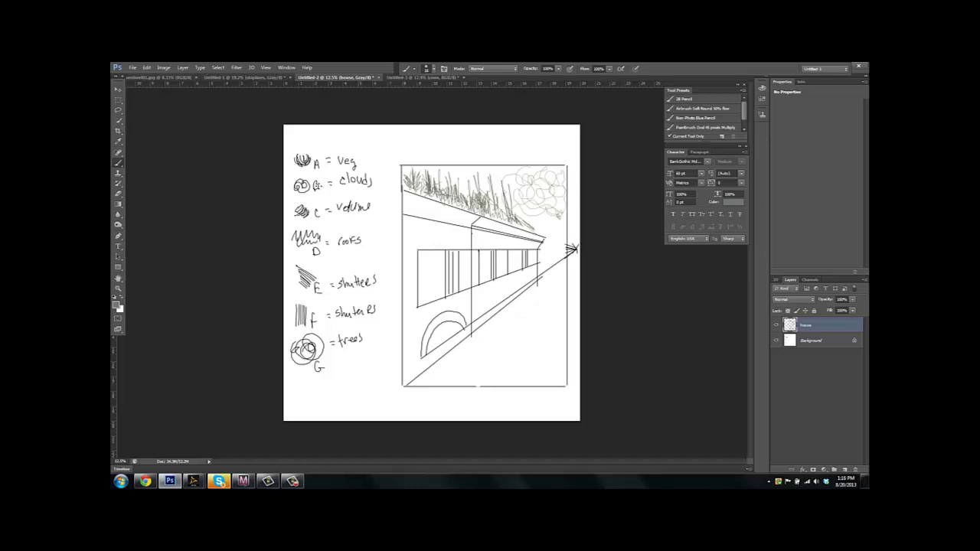
{"action": "left_click_drag", "start_coordinate": [405, 209], "coordinate": [419, 199]}
{"action": "left_click_drag", "start_coordinate": [409, 213], "coordinate": [427, 205]}
{"action": "mouse_move", "coordinate": [418, 216]}
{"action": "left_mouse_down"}
{"action": "mouse_move", "coordinate": [432, 203]}
{"action": "mouse_move", "coordinate": [436, 217]}
{"action": "mouse_move", "coordinate": [467, 224]}
{"action": "left_mouse_up"}
{"action": "left_click_drag", "start_coordinate": [461, 212], "coordinate": [490, 229]}
{"action": "left_click_drag", "start_coordinate": [490, 223], "coordinate": [509, 234]}
{"action": "left_click_drag", "start_coordinate": [505, 229], "coordinate": [525, 237]}
{"action": "left_click_drag", "start_coordinate": [524, 231], "coordinate": [536, 237]}
{"action": "left_click_drag", "start_coordinate": [532, 231], "coordinate": [542, 237]}
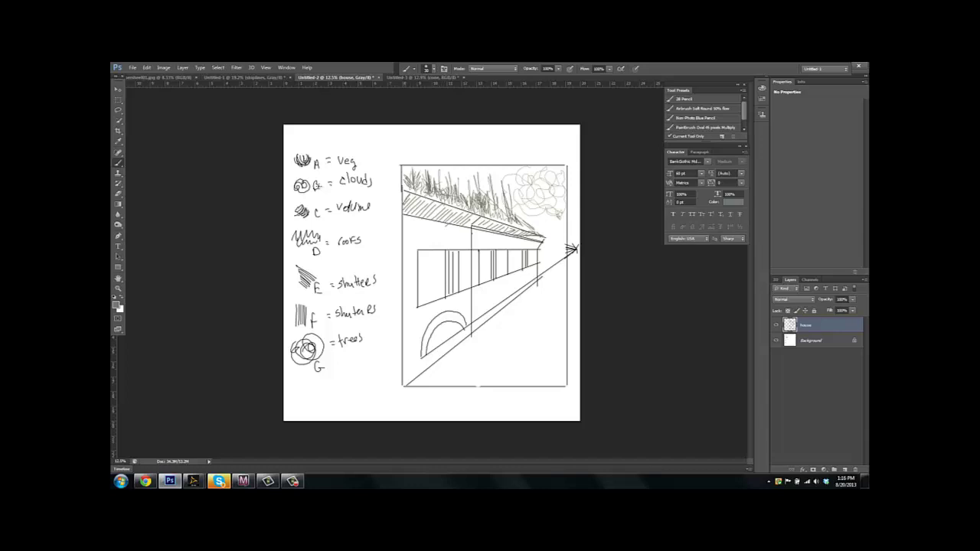
{"action": "mouse_move", "coordinate": [417, 215]}
{"action": "left_mouse_down"}
{"action": "mouse_move", "coordinate": [429, 201]}
{"action": "mouse_move", "coordinate": [494, 221]}
{"action": "left_mouse_up"}
{"action": "left_click_drag", "start_coordinate": [490, 231], "coordinate": [514, 230]}
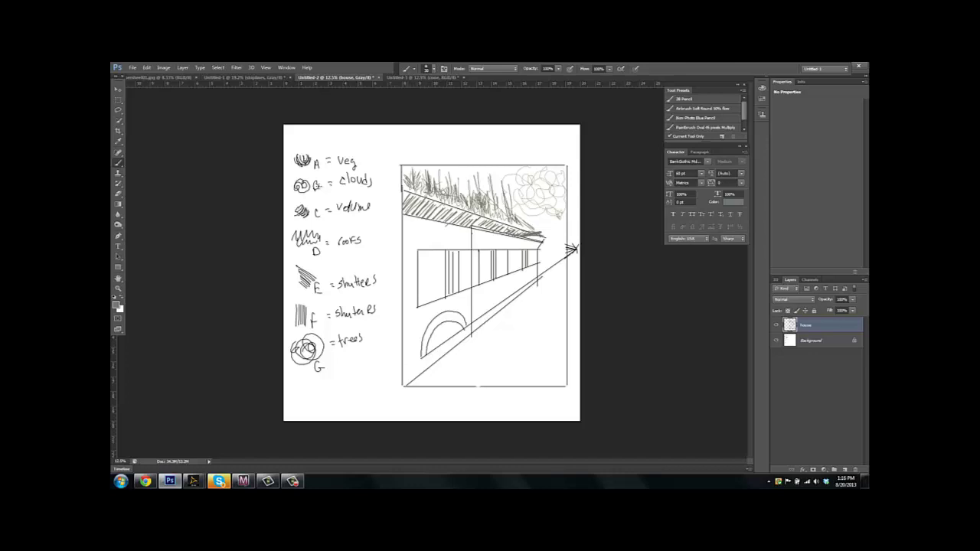
{"action": "left_click_drag", "start_coordinate": [405, 236], "coordinate": [456, 231]}
{"action": "key", "text": "ctrl+z"}
{"action": "key", "text": "ctrl+z"}
{"action": "key", "text": "ctrl+alt+z"}
{"action": "key", "text": "ctrl+alt+z"}
{"action": "key", "text": "ctrl+alt+z"}
Texture the building's wall with short broken lines above and below the window row, following the perspective
{"action": "mouse_move", "coordinate": [402, 230]}
{"action": "left_mouse_down"}
{"action": "mouse_move", "coordinate": [427, 238]}
{"action": "mouse_move", "coordinate": [413, 241]}
{"action": "mouse_move", "coordinate": [455, 242]}
{"action": "left_mouse_up"}
{"action": "left_click_drag", "start_coordinate": [432, 244], "coordinate": [461, 244]}
{"action": "mouse_move", "coordinate": [422, 312]}
{"action": "left_mouse_down"}
{"action": "mouse_move", "coordinate": [446, 305]}
{"action": "mouse_move", "coordinate": [421, 317]}
{"action": "left_mouse_up"}
{"action": "mouse_move", "coordinate": [481, 296]}
{"action": "left_mouse_down"}
{"action": "mouse_move", "coordinate": [522, 285]}
{"action": "mouse_move", "coordinate": [527, 272]}
{"action": "left_mouse_up"}
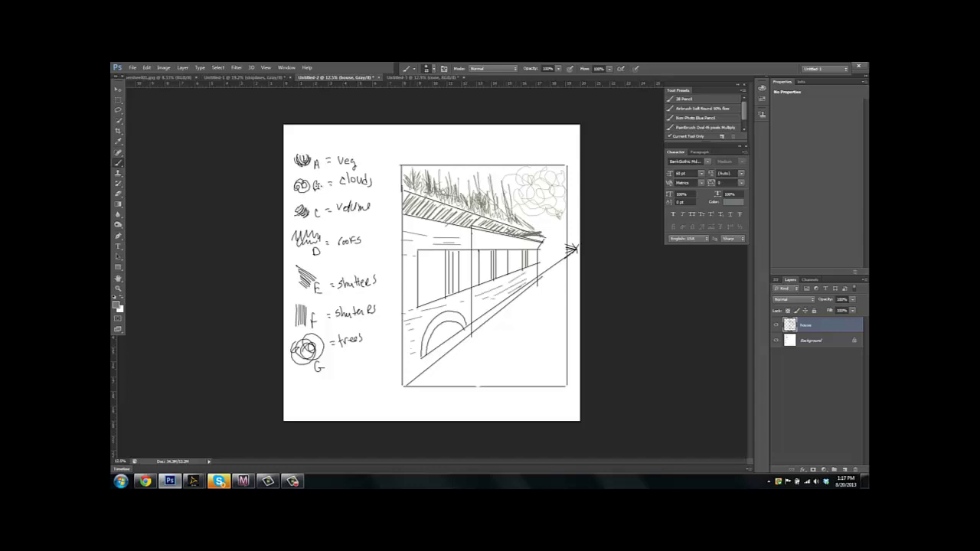
Add more short texture strokes under the roof and down the wall's left edge beside the windows and arch
{"action": "left_click_drag", "start_coordinate": [496, 242], "coordinate": [533, 244]}
{"action": "left_click_drag", "start_coordinate": [438, 234], "coordinate": [451, 223]}
{"action": "left_click_drag", "start_coordinate": [404, 327], "coordinate": [420, 322]}
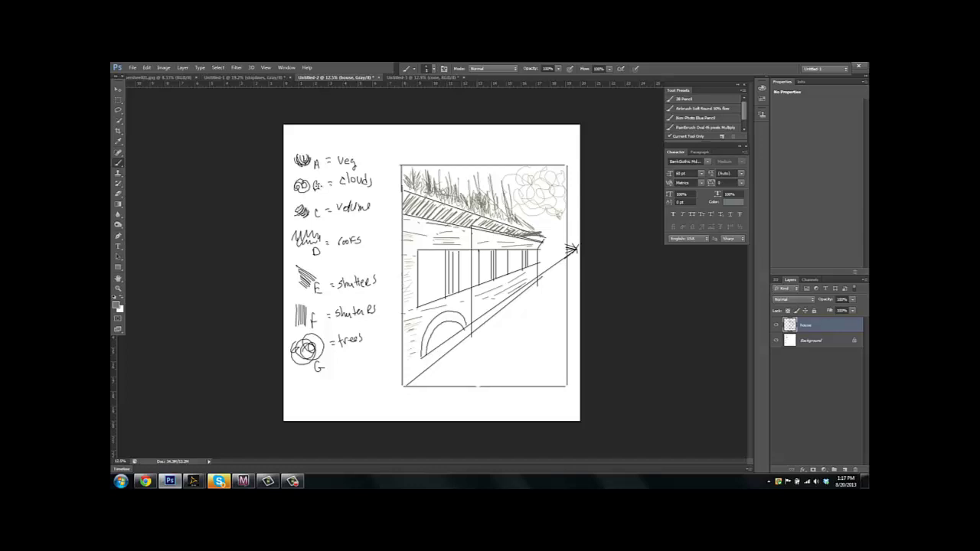
Fill the receding wall section above and below the windows with denser fine perspective lines
{"action": "left_click_drag", "start_coordinate": [481, 302], "coordinate": [499, 299]}
{"action": "left_click_drag", "start_coordinate": [480, 244], "coordinate": [519, 244]}
{"action": "left_click_drag", "start_coordinate": [496, 303], "coordinate": [512, 289]}
{"action": "left_click_drag", "start_coordinate": [478, 237], "coordinate": [508, 238]}
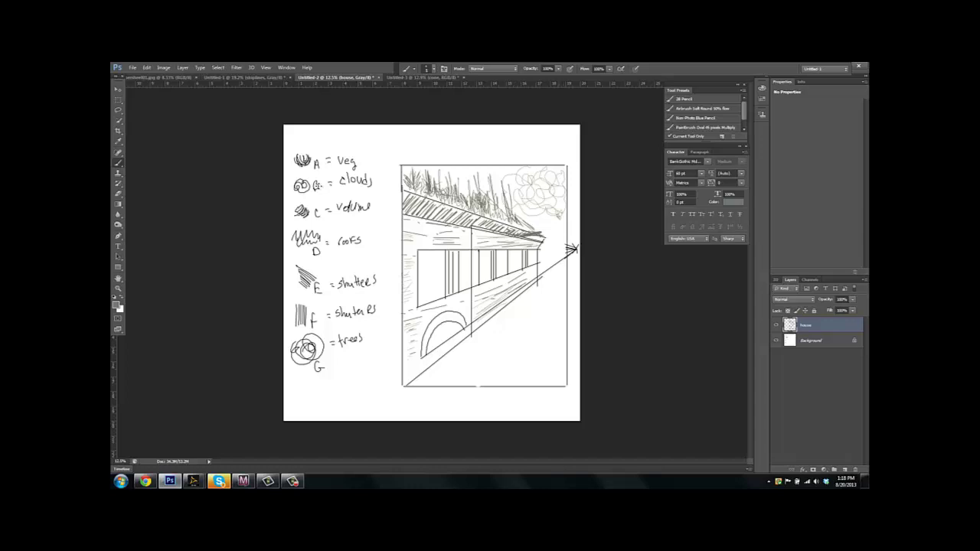
Draw a tree with looping foliage and a hatched trunk in the lower right of the frame, plus a hatched shape beside it
{"action": "mouse_move", "coordinate": [545, 295]}
{"action": "left_mouse_down"}
{"action": "mouse_move", "coordinate": [544, 310]}
{"action": "mouse_move", "coordinate": [556, 314]}
{"action": "mouse_move", "coordinate": [532, 328]}
{"action": "mouse_move", "coordinate": [540, 341]}
{"action": "mouse_move", "coordinate": [535, 304]}
{"action": "mouse_move", "coordinate": [543, 331]}
{"action": "mouse_move", "coordinate": [559, 294]}
{"action": "mouse_move", "coordinate": [558, 341]}
{"action": "mouse_move", "coordinate": [536, 349]}
{"action": "mouse_move", "coordinate": [520, 337]}
{"action": "mouse_move", "coordinate": [535, 348]}
{"action": "left_mouse_up"}
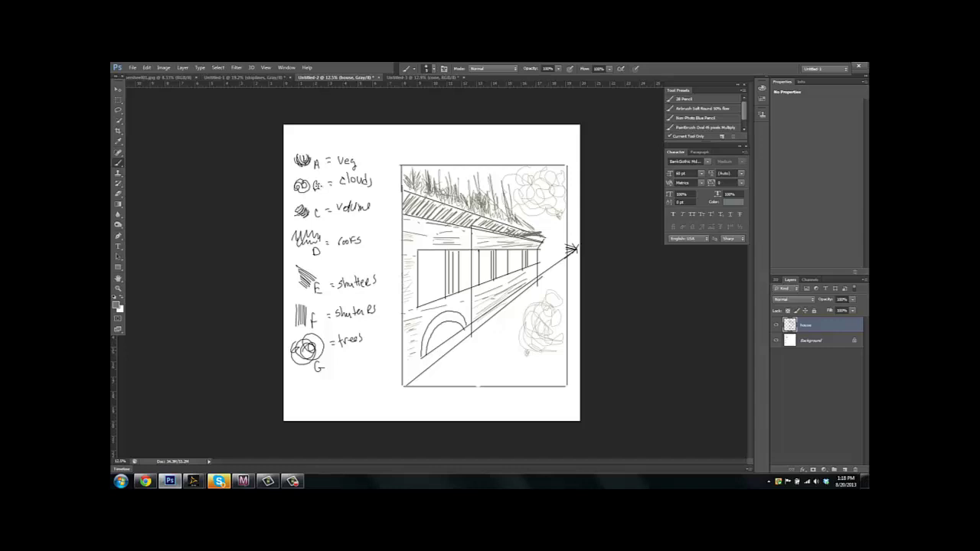
{"action": "left_click_drag", "start_coordinate": [545, 349], "coordinate": [559, 387]}
{"action": "mouse_move", "coordinate": [510, 366]}
{"action": "left_mouse_down"}
{"action": "mouse_move", "coordinate": [505, 376]}
{"action": "mouse_move", "coordinate": [522, 359]}
{"action": "mouse_move", "coordinate": [543, 372]}
{"action": "mouse_move", "coordinate": [509, 382]}
{"action": "left_mouse_up"}
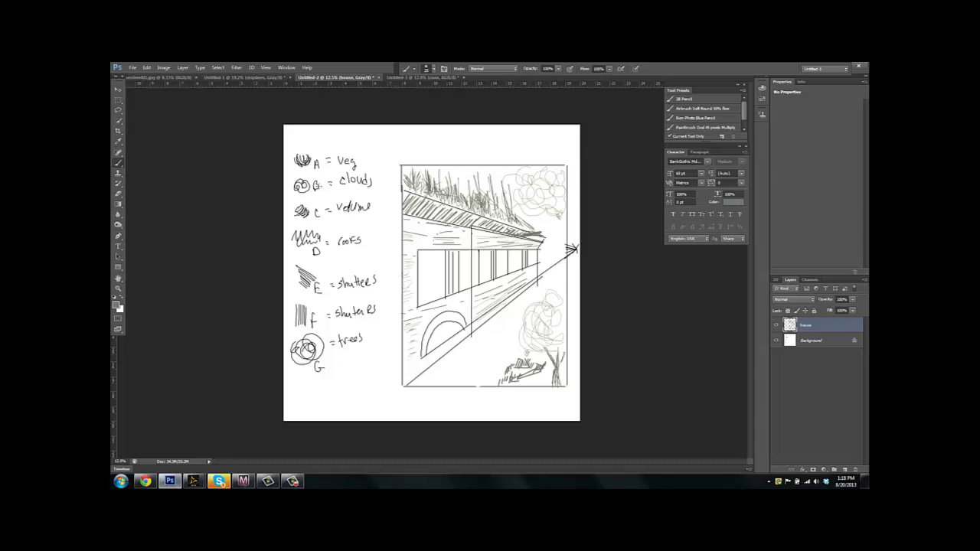
Hatch the sloping ground around the lower-right tree and beside the receding path with short diagonal strokes
{"action": "left_click_drag", "start_coordinate": [536, 380], "coordinate": [551, 366]}
{"action": "left_click_drag", "start_coordinate": [565, 272], "coordinate": [561, 285]}
{"action": "left_click_drag", "start_coordinate": [510, 362], "coordinate": [524, 342]}
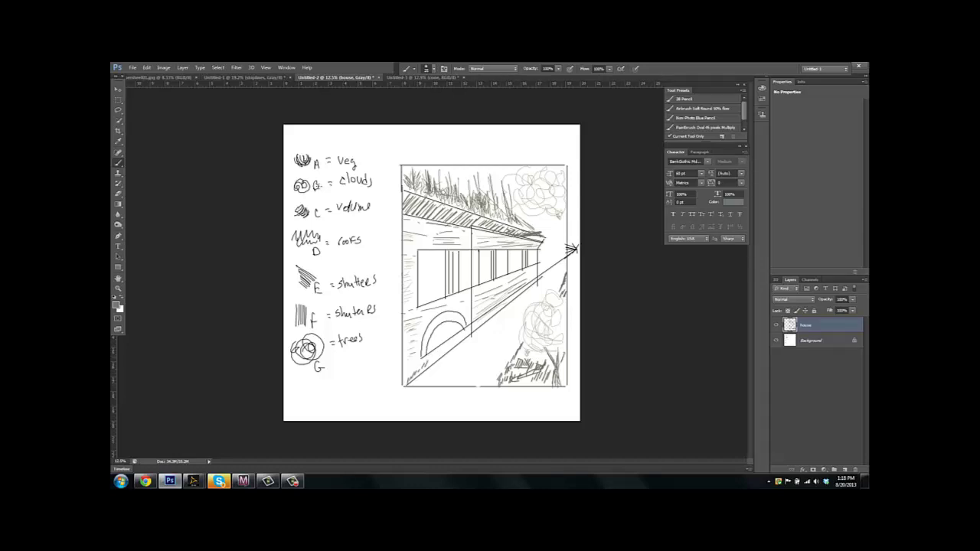
Hatch the narrow band along the building's base from the arch toward the vanishing point
{"action": "left_click_drag", "start_coordinate": [426, 363], "coordinate": [434, 353]}
{"action": "left_click_drag", "start_coordinate": [429, 362], "coordinate": [494, 309]}
{"action": "left_click_drag", "start_coordinate": [493, 313], "coordinate": [533, 278]}
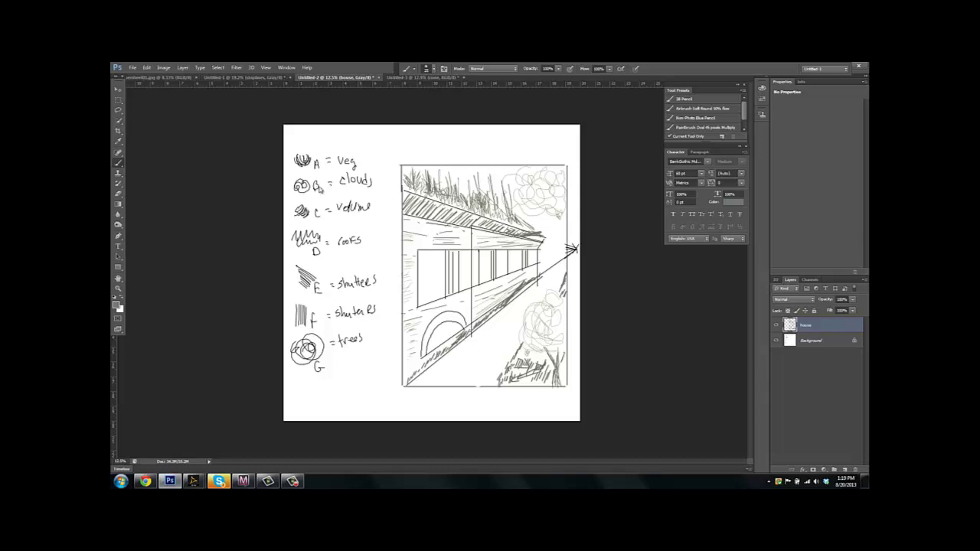
Switch to a larger soft round brush and paint thick horizontal shutter slats in the nearest window
{"action": "left_click", "coordinate": [434, 69]}
{"action": "double_click", "coordinate": [422, 130]}
{"action": "left_click", "coordinate": [426, 68]}
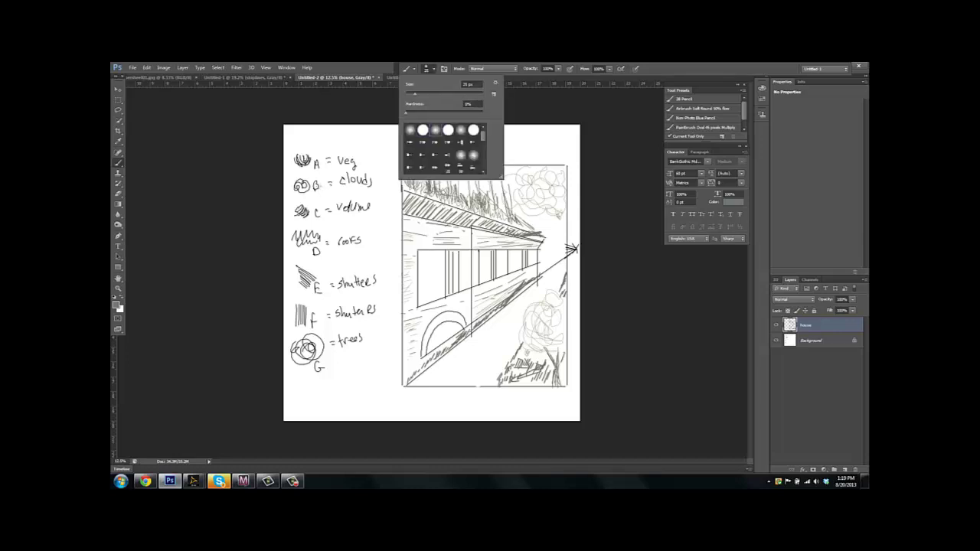
{"action": "key", "text": "Return"}
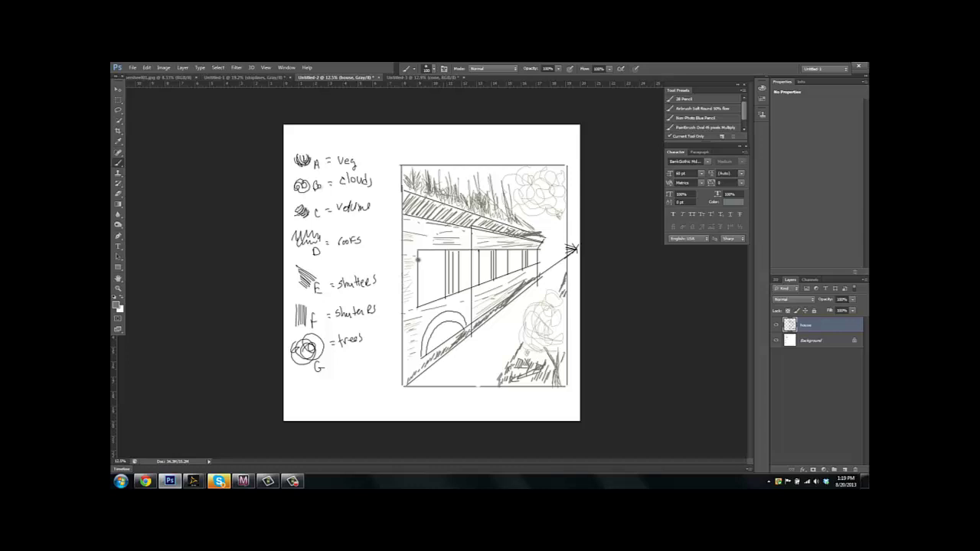
{"action": "mouse_move", "coordinate": [417, 259]}
{"action": "left_mouse_down"}
{"action": "mouse_move", "coordinate": [420, 294]}
{"action": "mouse_move", "coordinate": [446, 295]}
{"action": "left_mouse_up"}
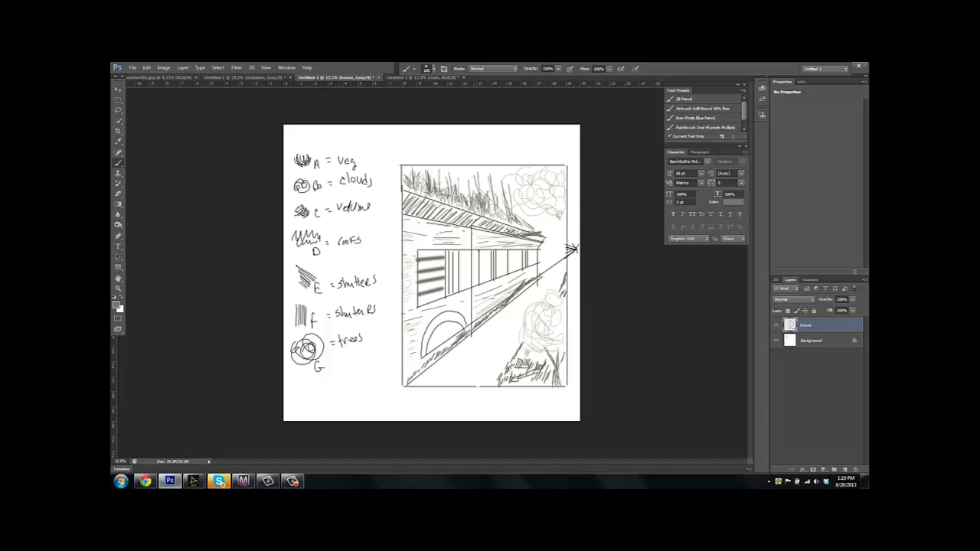
Paint horizontal slats in the second and third shutters, and add thinner slats between those of the nearest one
{"action": "left_click_drag", "start_coordinate": [478, 253], "coordinate": [492, 254]}
{"action": "key", "text": "ctrl+z"}
{"action": "mouse_move", "coordinate": [478, 253]}
{"action": "left_mouse_down"}
{"action": "mouse_move", "coordinate": [491, 254]}
{"action": "mouse_move", "coordinate": [490, 279]}
{"action": "left_mouse_up"}
{"action": "mouse_move", "coordinate": [508, 253]}
{"action": "left_mouse_down"}
{"action": "mouse_move", "coordinate": [522, 255]}
{"action": "mouse_move", "coordinate": [522, 271]}
{"action": "left_mouse_up"}
{"action": "mouse_move", "coordinate": [419, 261]}
{"action": "left_mouse_down"}
{"action": "mouse_move", "coordinate": [445, 264]}
{"action": "mouse_move", "coordinate": [442, 300]}
{"action": "left_mouse_up"}
{"action": "left_click_drag", "start_coordinate": [420, 253], "coordinate": [444, 257]}
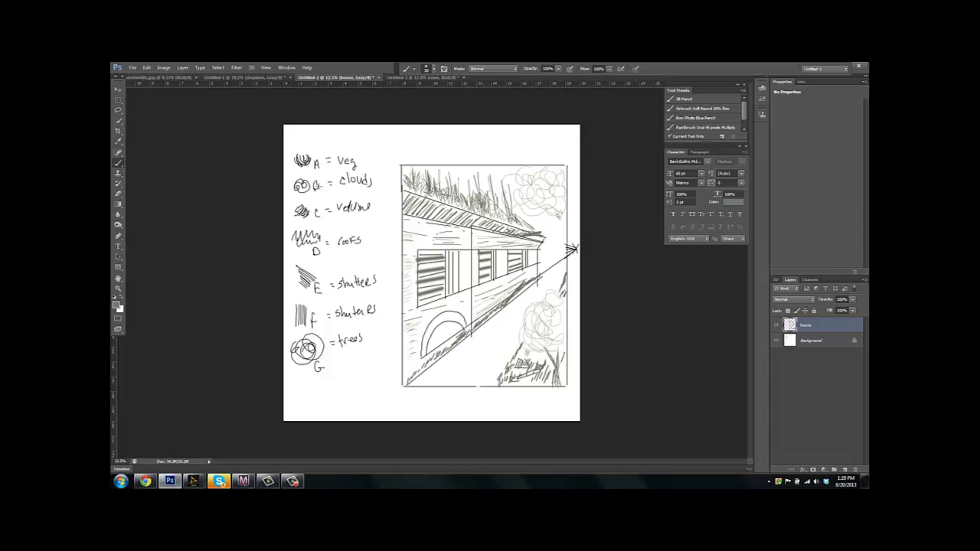
{"action": "left_click_drag", "start_coordinate": [480, 255], "coordinate": [491, 258]}
Scatter short broken texture strokes along the path, following its perspective from the foreground toward the vanishing point
{"action": "mouse_move", "coordinate": [446, 368]}
{"action": "left_mouse_down"}
{"action": "mouse_move", "coordinate": [490, 354]}
{"action": "mouse_move", "coordinate": [536, 292]}
{"action": "left_mouse_up"}
{"action": "left_click_drag", "start_coordinate": [509, 316], "coordinate": [541, 286]}
{"action": "left_click_drag", "start_coordinate": [552, 281], "coordinate": [559, 270]}
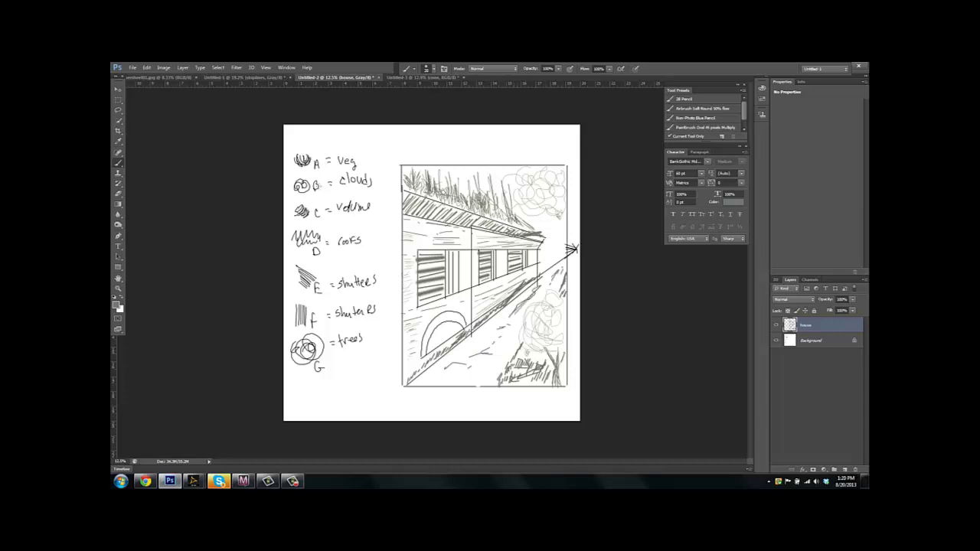
{"action": "mouse_move", "coordinate": [496, 367]}
{"action": "left_mouse_down"}
{"action": "mouse_move", "coordinate": [508, 361]}
{"action": "mouse_move", "coordinate": [464, 375]}
{"action": "mouse_move", "coordinate": [481, 372]}
{"action": "left_mouse_up"}
Enlarge the soft brush in two stages and test it with small marks above the scene's frame
{"action": "left_click", "coordinate": [432, 69]}
{"action": "left_click_drag", "start_coordinate": [412, 94], "coordinate": [428, 93]}
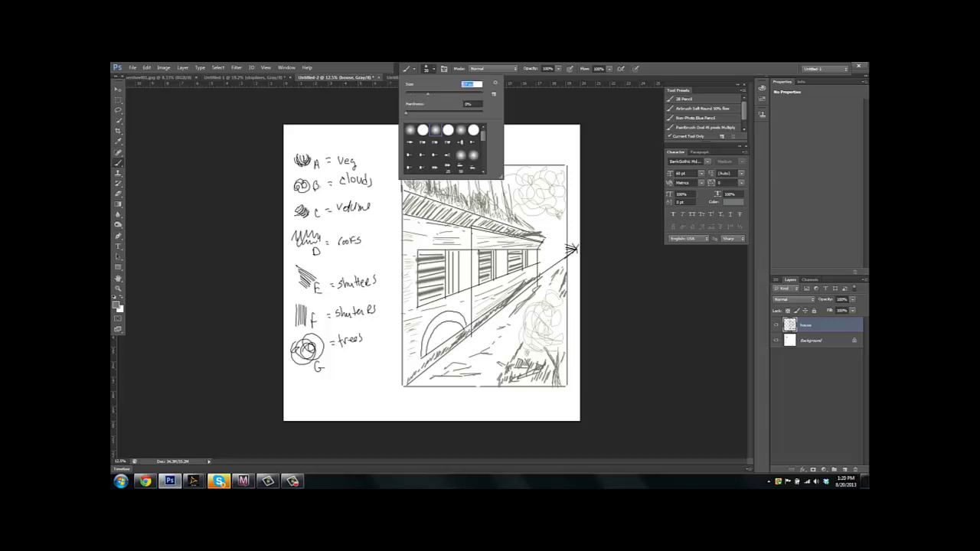
{"action": "key", "text": "Return"}
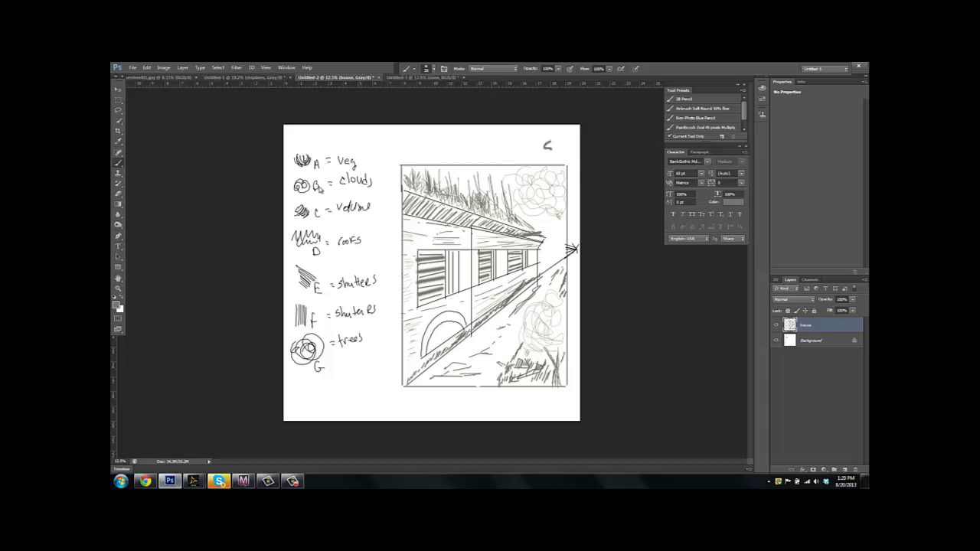
{"action": "left_click", "coordinate": [433, 68]}
{"action": "left_click_drag", "start_coordinate": [428, 93], "coordinate": [444, 93]}
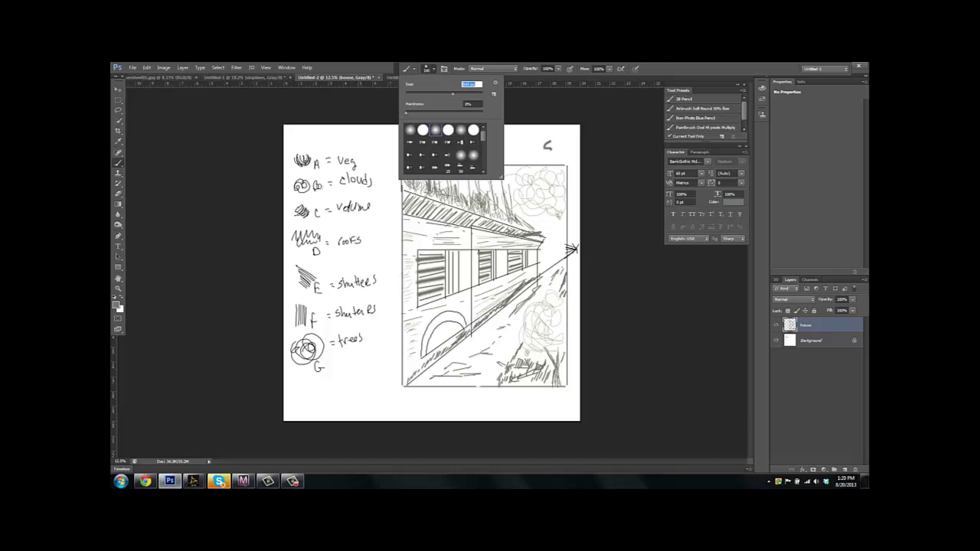
{"action": "left_click", "coordinate": [520, 139]}
{"action": "left_click", "coordinate": [521, 140]}
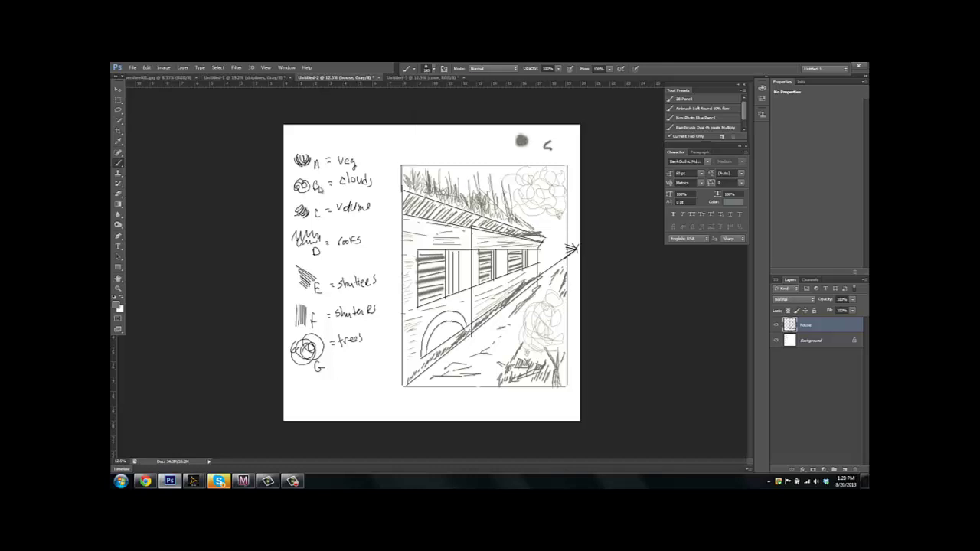
Lower the opacity, enlarge the soft brush and shade the path and arch opening, building darker tone beside the building
{"action": "key", "text": "5"}
{"action": "key", "text": "7"}
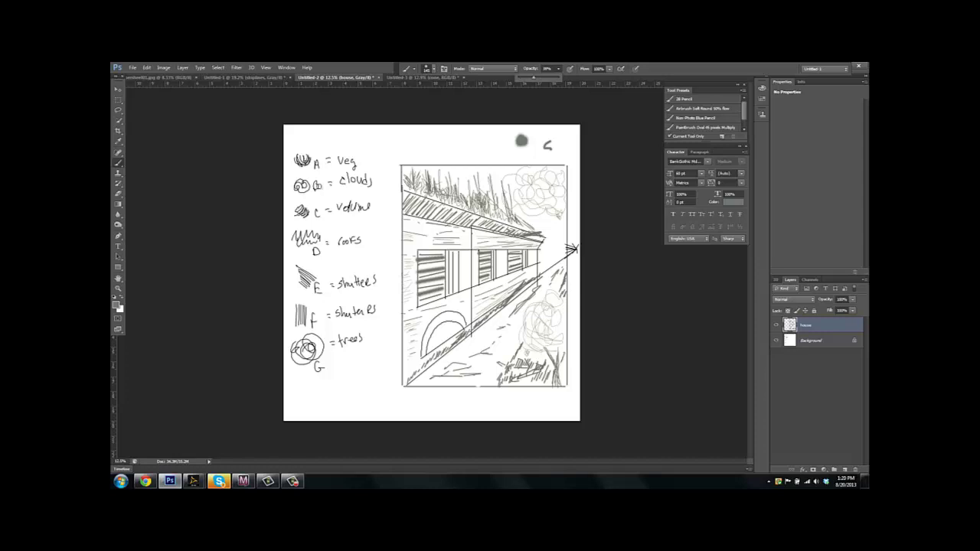
{"action": "left_click", "coordinate": [319, 187]}
{"action": "key", "text": "bracketright"}
{"action": "key", "text": "bracketright"}
{"action": "key", "text": "bracketright"}
{"action": "key", "text": "bracketright"}
{"action": "mouse_move", "coordinate": [432, 372]}
{"action": "left_mouse_down"}
{"action": "mouse_move", "coordinate": [475, 371]}
{"action": "mouse_move", "coordinate": [444, 358]}
{"action": "mouse_move", "coordinate": [501, 345]}
{"action": "mouse_move", "coordinate": [489, 374]}
{"action": "mouse_move", "coordinate": [505, 331]}
{"action": "mouse_move", "coordinate": [567, 264]}
{"action": "mouse_move", "coordinate": [542, 292]}
{"action": "left_mouse_up"}
{"action": "mouse_move", "coordinate": [510, 344]}
{"action": "left_mouse_down"}
{"action": "mouse_move", "coordinate": [475, 375]}
{"action": "mouse_move", "coordinate": [425, 384]}
{"action": "left_mouse_up"}
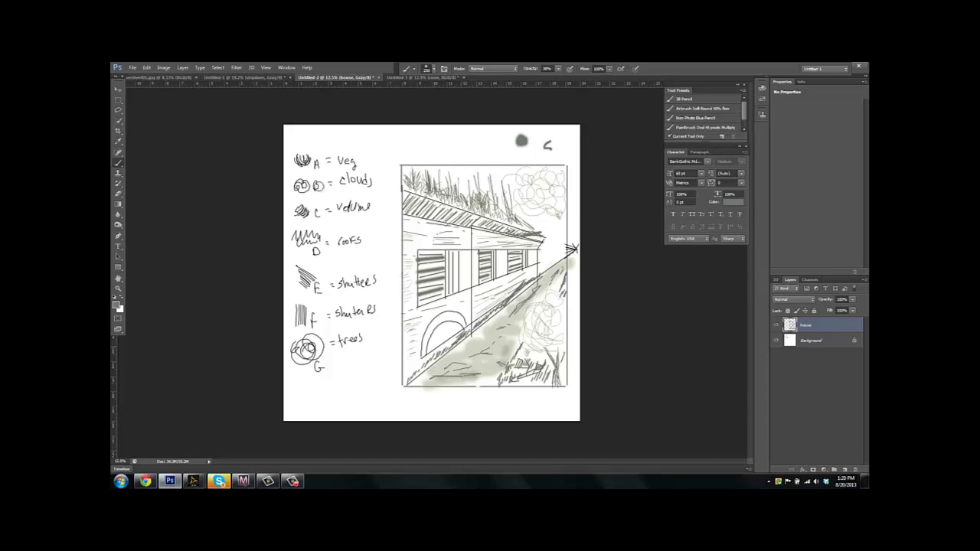
{"action": "mouse_move", "coordinate": [429, 379]}
{"action": "left_mouse_down"}
{"action": "mouse_move", "coordinate": [536, 291]}
{"action": "mouse_move", "coordinate": [463, 371]}
{"action": "mouse_move", "coordinate": [421, 383]}
{"action": "mouse_move", "coordinate": [543, 285]}
{"action": "mouse_move", "coordinate": [468, 358]}
{"action": "mouse_move", "coordinate": [436, 345]}
{"action": "mouse_move", "coordinate": [431, 335]}
{"action": "mouse_move", "coordinate": [447, 327]}
{"action": "mouse_move", "coordinate": [441, 341]}
{"action": "left_mouse_up"}
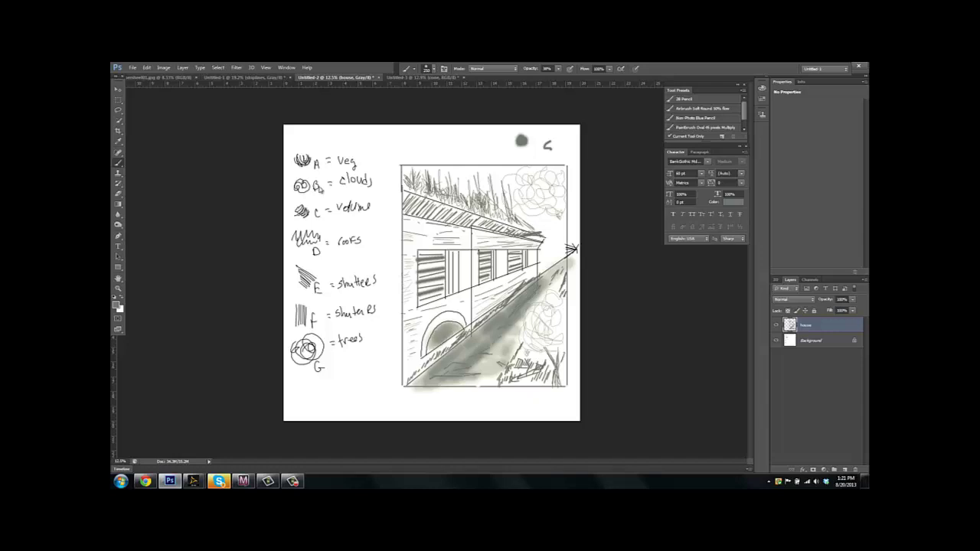
Raise the brush opacity and darken the arch opening, the window shutters and the gaps between them
{"action": "left_click", "coordinate": [609, 69]}
{"action": "left_click", "coordinate": [558, 69]}
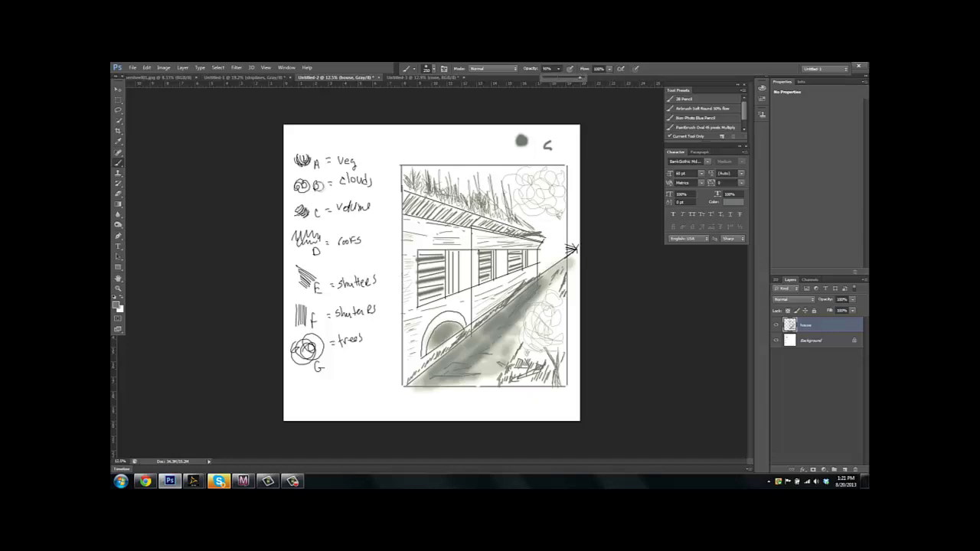
{"action": "mouse_move", "coordinate": [459, 328]}
{"action": "left_mouse_down"}
{"action": "mouse_move", "coordinate": [435, 342]}
{"action": "mouse_move", "coordinate": [453, 333]}
{"action": "left_mouse_up"}
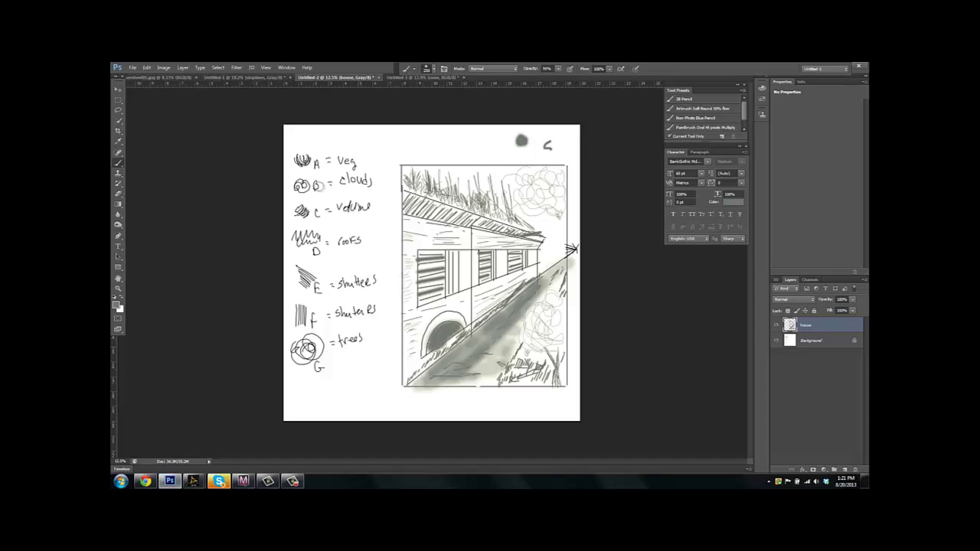
{"action": "mouse_move", "coordinate": [417, 264]}
{"action": "left_mouse_down"}
{"action": "mouse_move", "coordinate": [440, 275]}
{"action": "mouse_move", "coordinate": [435, 298]}
{"action": "left_mouse_up"}
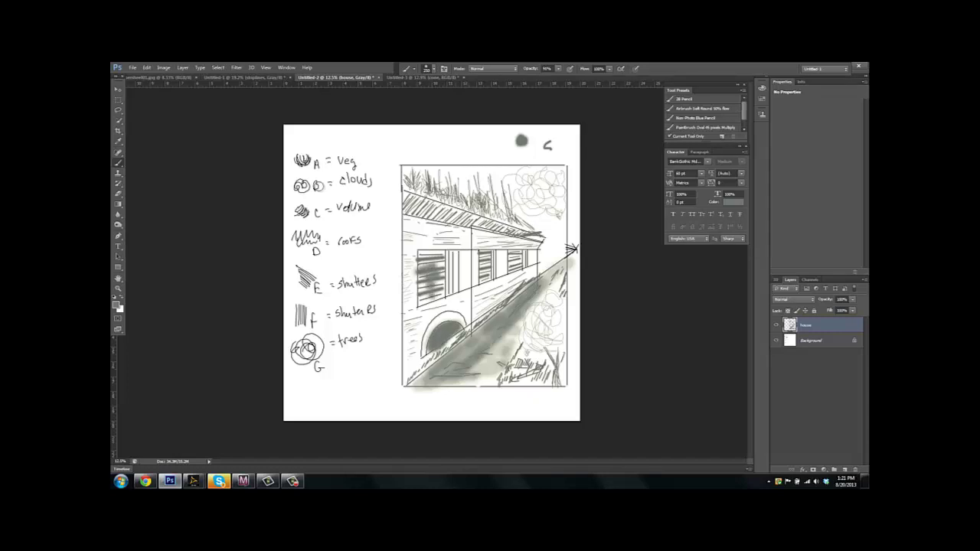
{"action": "mouse_move", "coordinate": [452, 250]}
{"action": "left_mouse_down"}
{"action": "mouse_move", "coordinate": [457, 289]}
{"action": "mouse_move", "coordinate": [450, 280]}
{"action": "left_mouse_up"}
{"action": "mouse_move", "coordinate": [490, 251]}
{"action": "left_mouse_down"}
{"action": "mouse_move", "coordinate": [494, 278]}
{"action": "mouse_move", "coordinate": [509, 268]}
{"action": "left_mouse_up"}
{"action": "left_click_drag", "start_coordinate": [523, 251], "coordinate": [526, 265]}
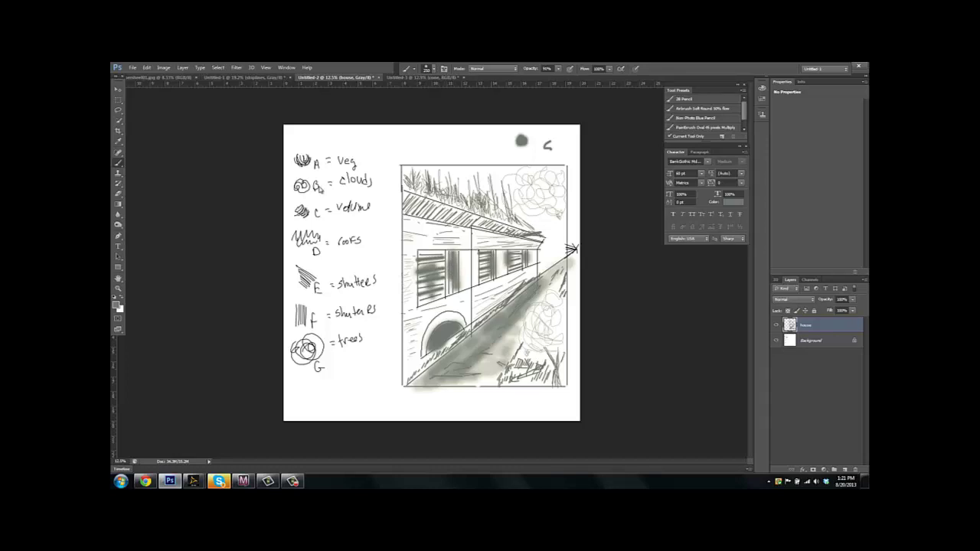
Set the brush opacity to 40% and shade the roof, wall edges, corner, tree and sky around the cloud
{"action": "key", "text": "4"}
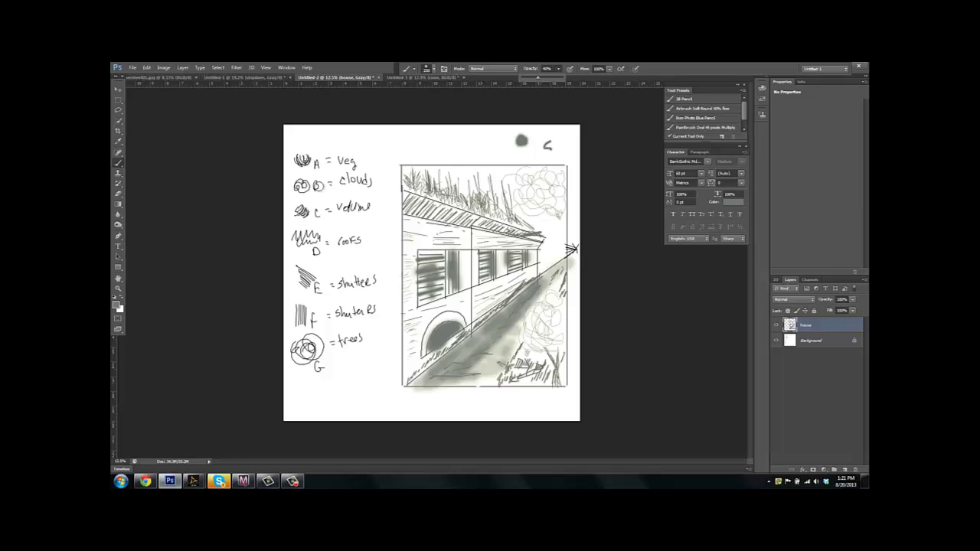
{"action": "left_click_drag", "start_coordinate": [403, 201], "coordinate": [535, 240]}
{"action": "mouse_move", "coordinate": [404, 201]}
{"action": "left_mouse_down"}
{"action": "mouse_move", "coordinate": [467, 219]}
{"action": "mouse_move", "coordinate": [406, 222]}
{"action": "left_mouse_up"}
{"action": "left_click_drag", "start_coordinate": [474, 229], "coordinate": [475, 260]}
{"action": "left_click_drag", "start_coordinate": [477, 235], "coordinate": [534, 249]}
{"action": "mouse_move", "coordinate": [474, 260]}
{"action": "left_mouse_down"}
{"action": "mouse_move", "coordinate": [474, 315]}
{"action": "mouse_move", "coordinate": [470, 290]}
{"action": "left_mouse_up"}
{"action": "left_click_drag", "start_coordinate": [411, 328], "coordinate": [410, 356]}
{"action": "left_click_drag", "start_coordinate": [528, 337], "coordinate": [541, 317]}
{"action": "mouse_move", "coordinate": [545, 259]}
{"action": "left_mouse_down"}
{"action": "mouse_move", "coordinate": [558, 242]}
{"action": "mouse_move", "coordinate": [511, 183]}
{"action": "mouse_move", "coordinate": [496, 187]}
{"action": "left_mouse_up"}
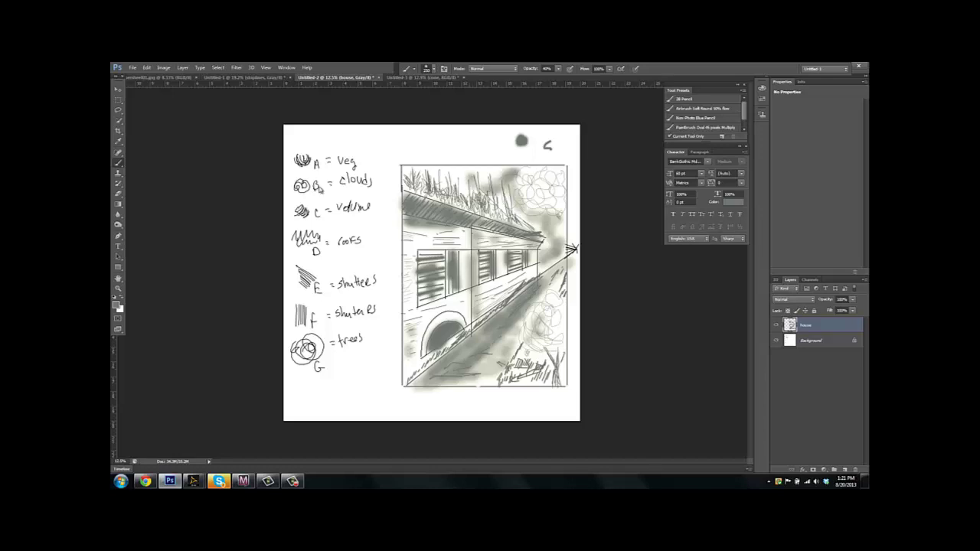
Reduce the brush opacity further and lay a light tone behind the vegetation above the roof
{"action": "key", "text": "0"}
{"action": "key", "text": "6"}
{"action": "key", "text": "Return"}
{"action": "key", "text": "2"}
{"action": "key", "text": "5"}
{"action": "mouse_move", "coordinate": [459, 174]}
{"action": "left_mouse_down"}
{"action": "mouse_move", "coordinate": [430, 175]}
{"action": "mouse_move", "coordinate": [445, 187]}
{"action": "mouse_move", "coordinate": [485, 183]}
{"action": "left_mouse_up"}
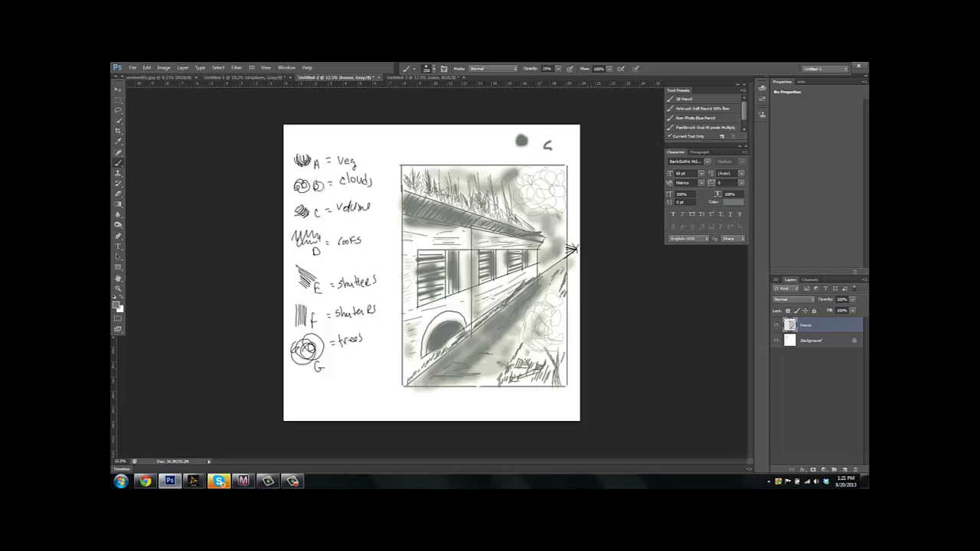
Set the brush opacity to 100% and switch to a hard round brush with 100% hardness
{"action": "left_click", "coordinate": [558, 69]}
{"action": "left_click", "coordinate": [433, 69]}
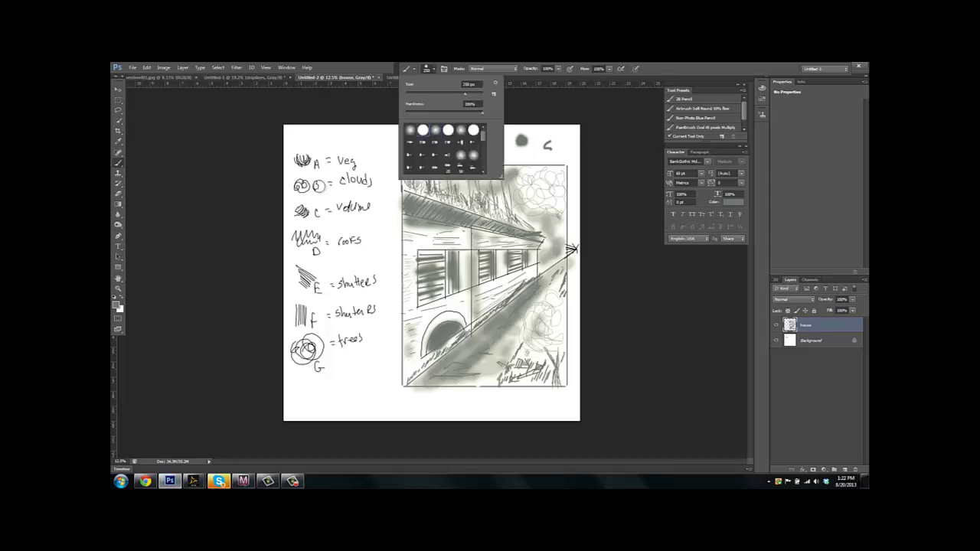
{"action": "key", "text": "Return"}
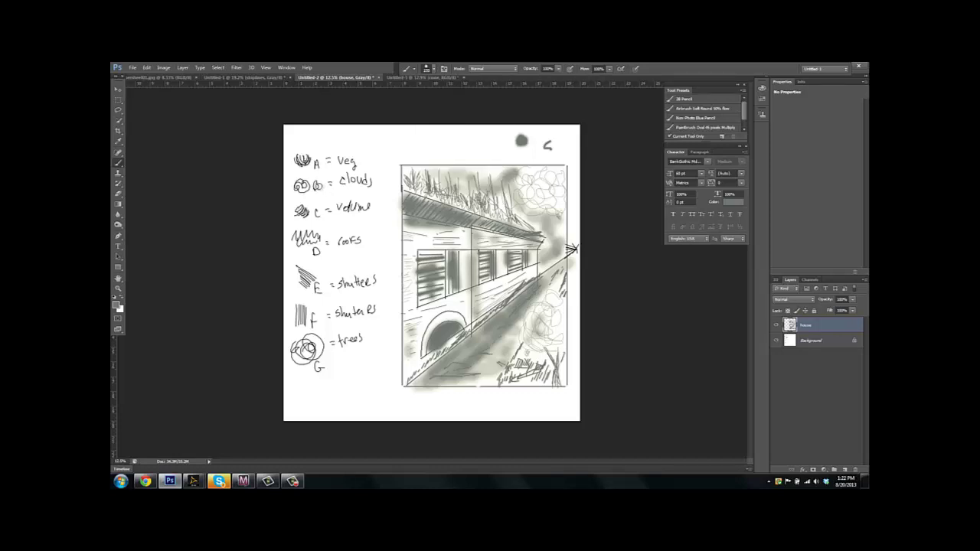